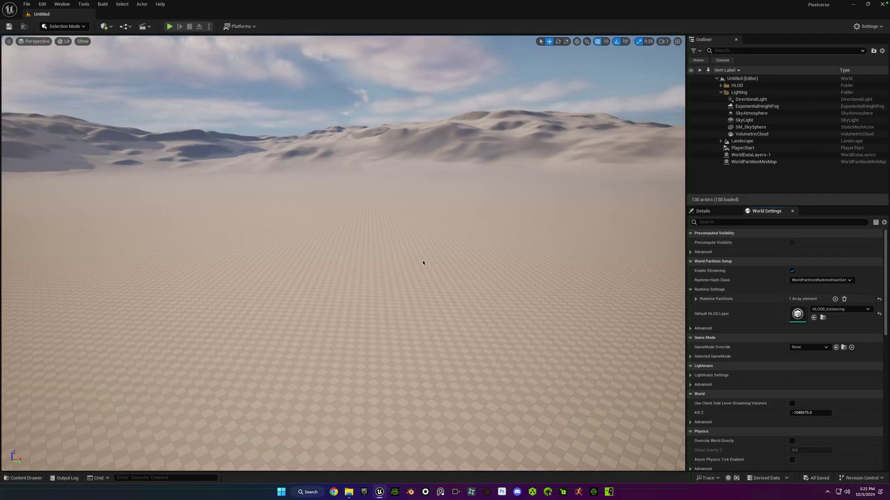
Open the recently used Main level in place of the untitled one.
{"action": "left_click", "coordinate": [27, 4]}
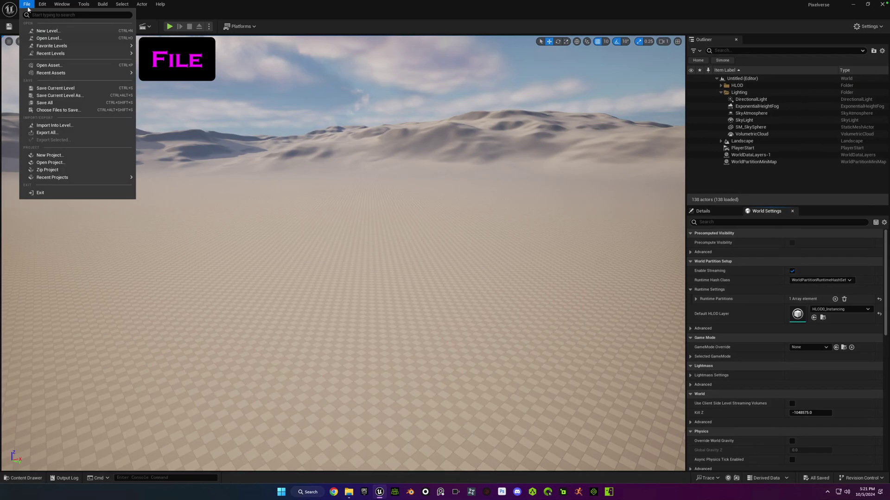
{"action": "mouse_move", "coordinate": [40, 57]}
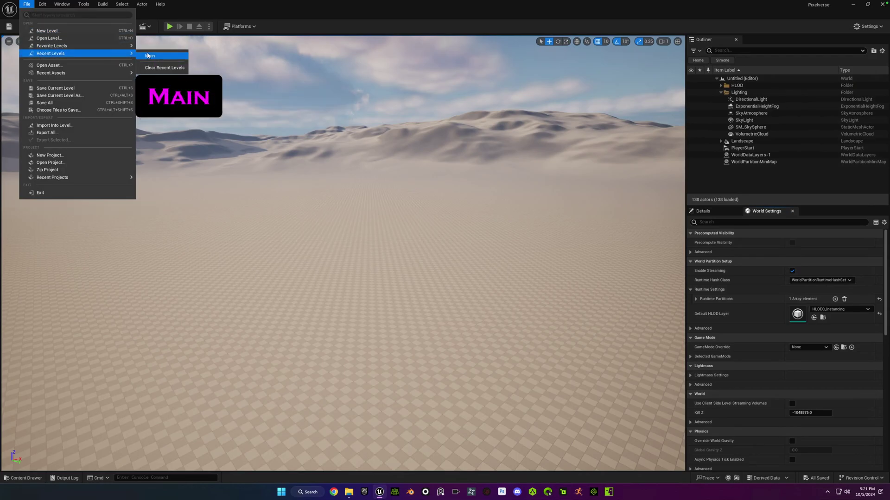
{"action": "left_click", "coordinate": [150, 56]}
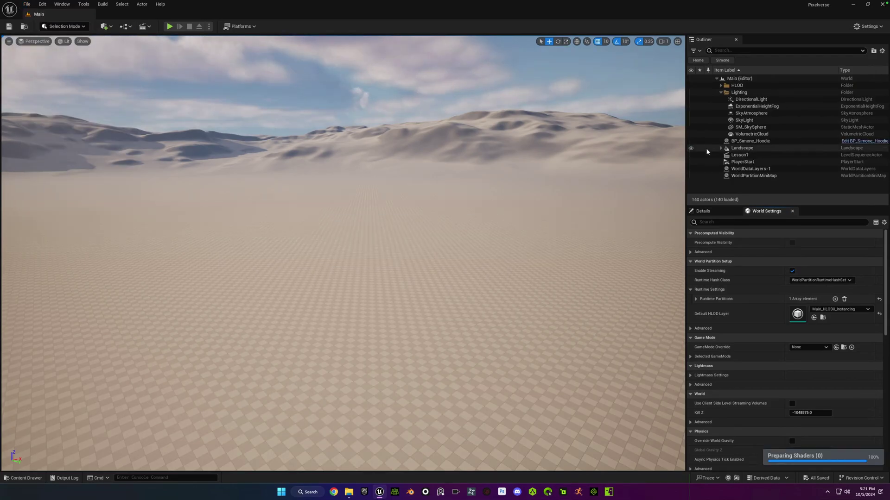
Select the BP_Simone_Hoodie character and frame it in the viewport, viewed from the front.
{"action": "left_click", "coordinate": [752, 143]}
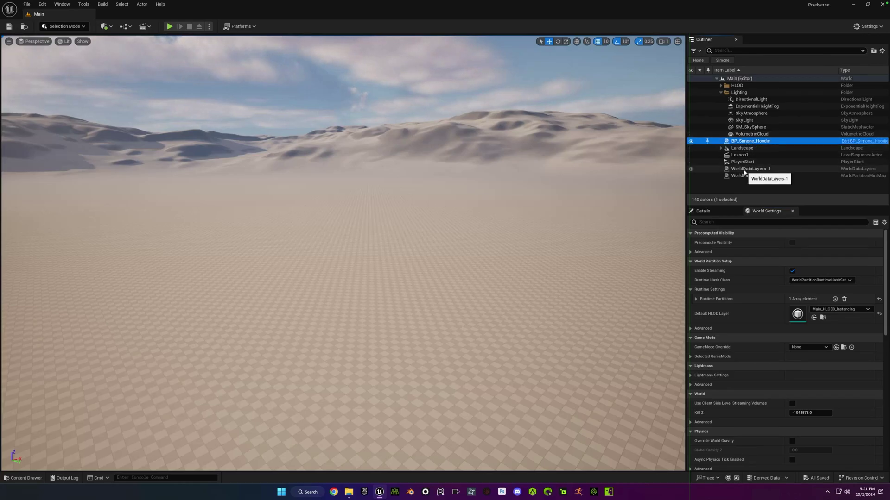
{"action": "key", "text": "f"}
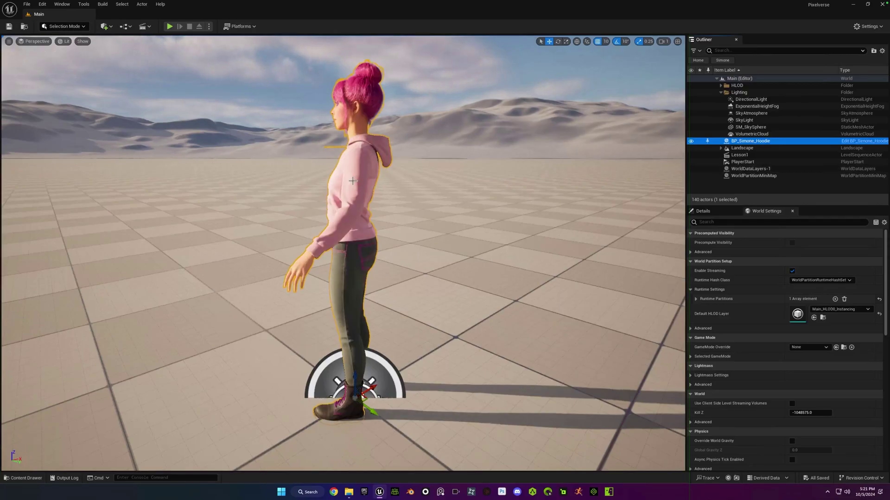
{"action": "key", "text": "alt"}
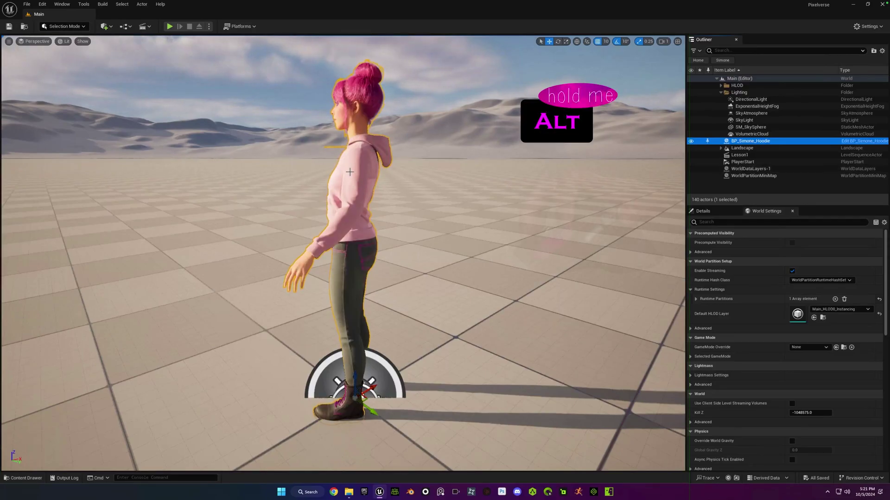
{"action": "left_click_drag", "start_coordinate": [350, 172], "coordinate": [274, 211], "text": "alt"}
{"action": "key", "text": "f"}
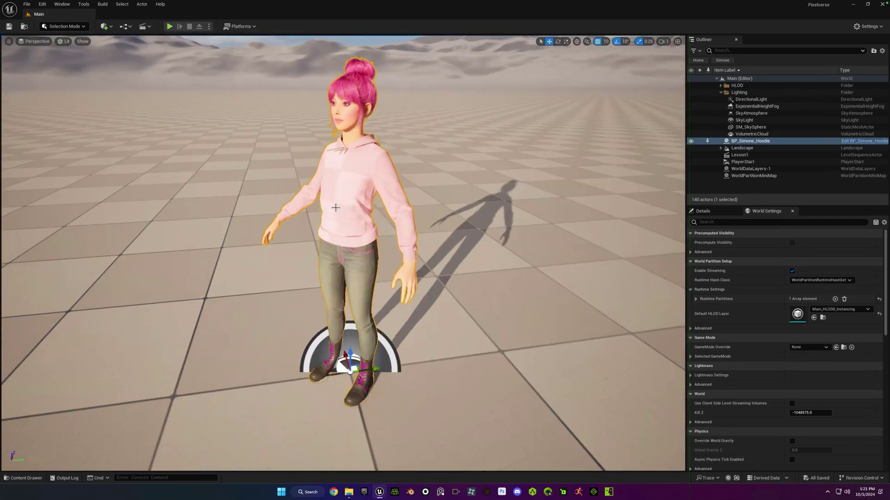
{"action": "left_click_drag", "start_coordinate": [335, 207], "coordinate": [413, 210], "text": "alt"}
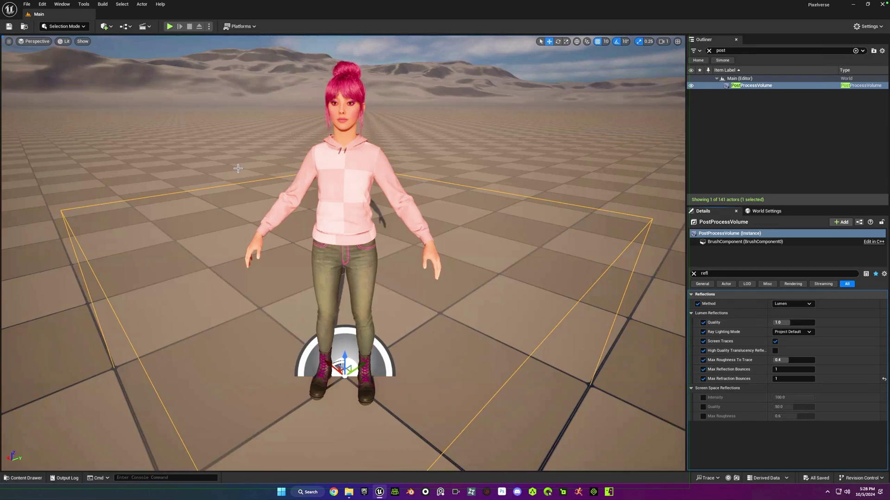
Set the Editor Startup Map to the Main level in the project settings.
{"action": "left_click", "coordinate": [42, 4]}
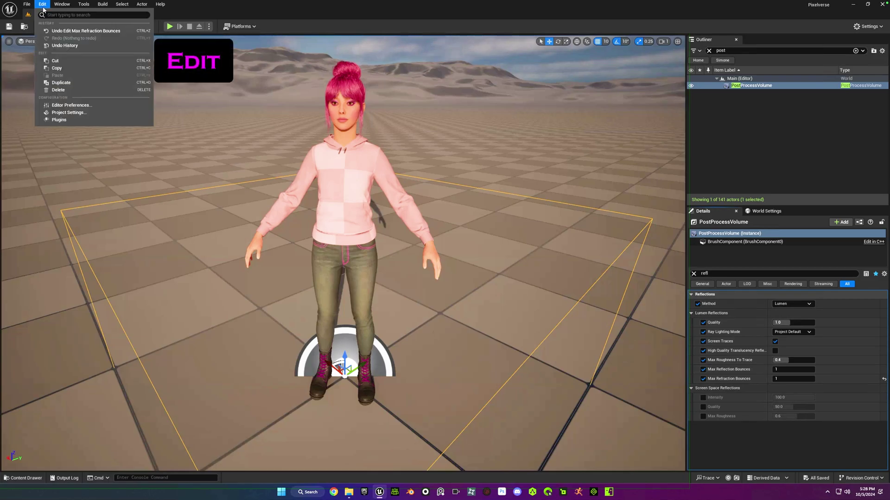
{"action": "left_click", "coordinate": [68, 113]}
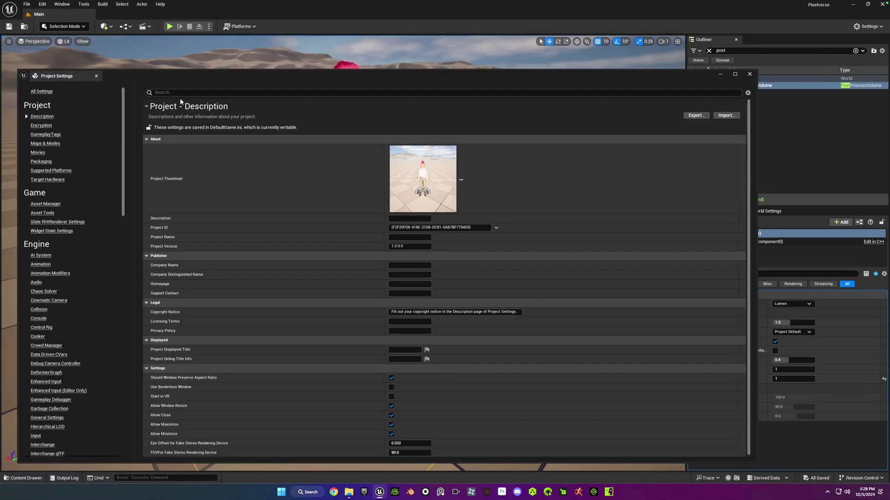
{"action": "type", "text": "start"}
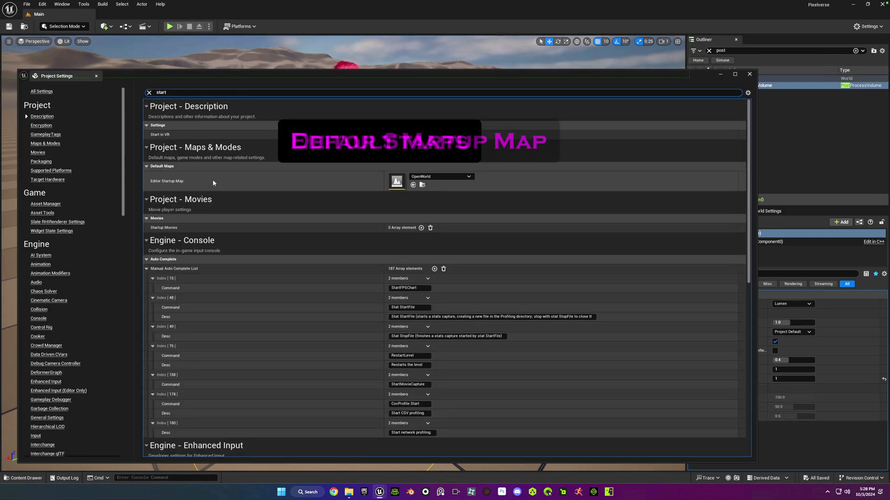
{"action": "left_click", "coordinate": [448, 177]}
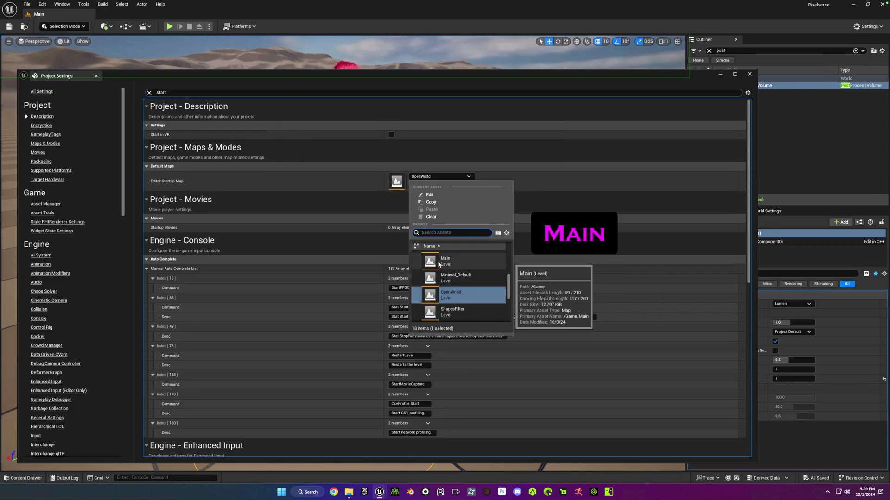
{"action": "left_click", "coordinate": [439, 262]}
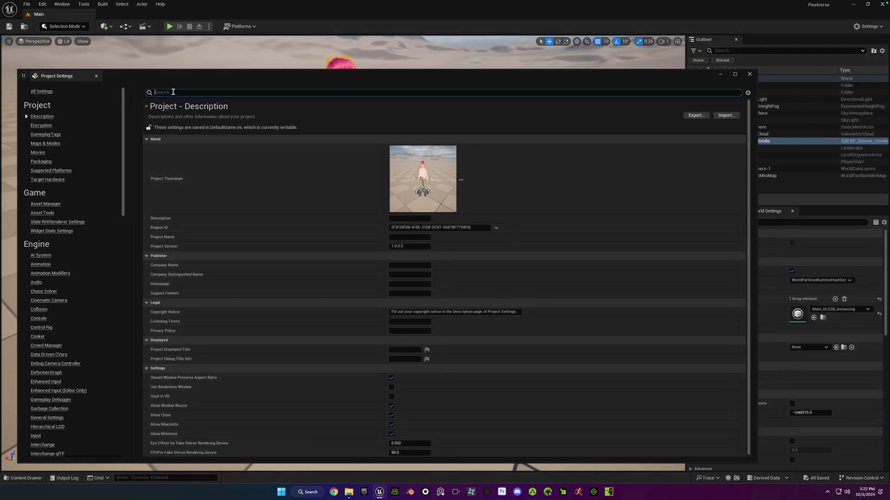
Enable Lumen's Use Hardware Ray Tracing when available option in the project's rendering settings.
{"action": "left_click", "coordinate": [173, 91]}
{"action": "type", "text": "raytr"}
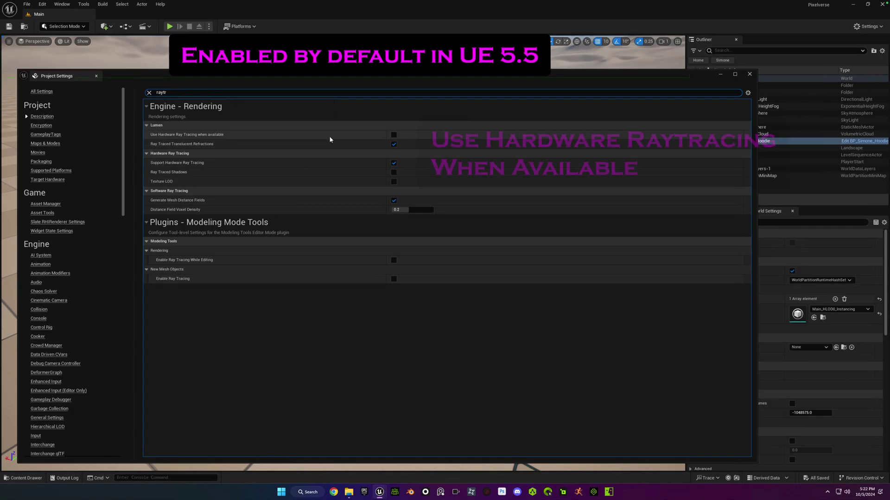
{"action": "left_click", "coordinate": [393, 135]}
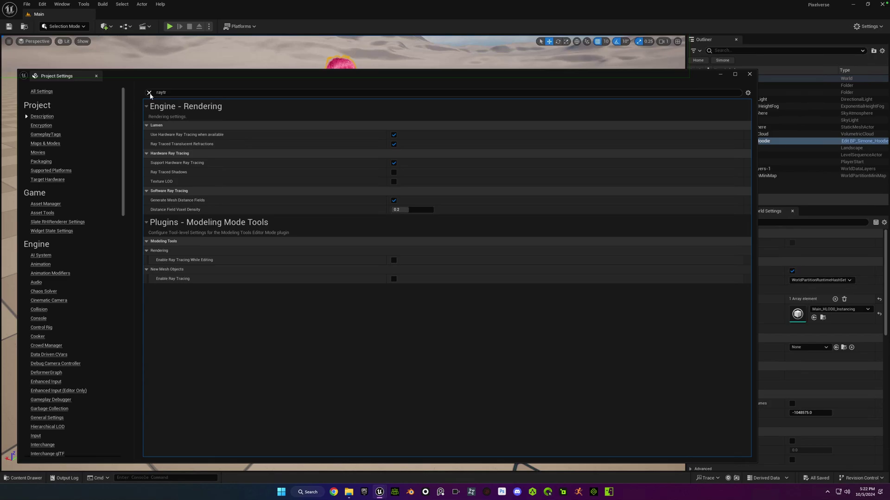
Disable Auto Exposure in the project's default rendering settings and close the project settings.
{"action": "left_click", "coordinate": [150, 93]}
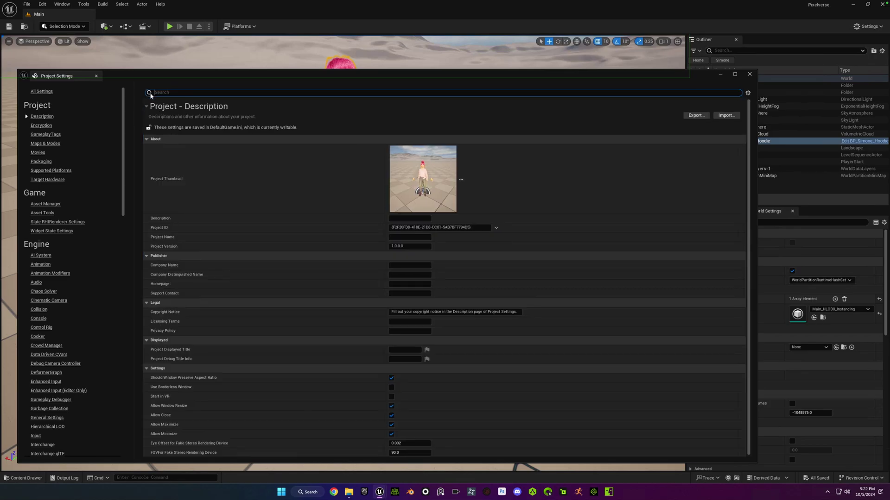
{"action": "type", "text": "au"}
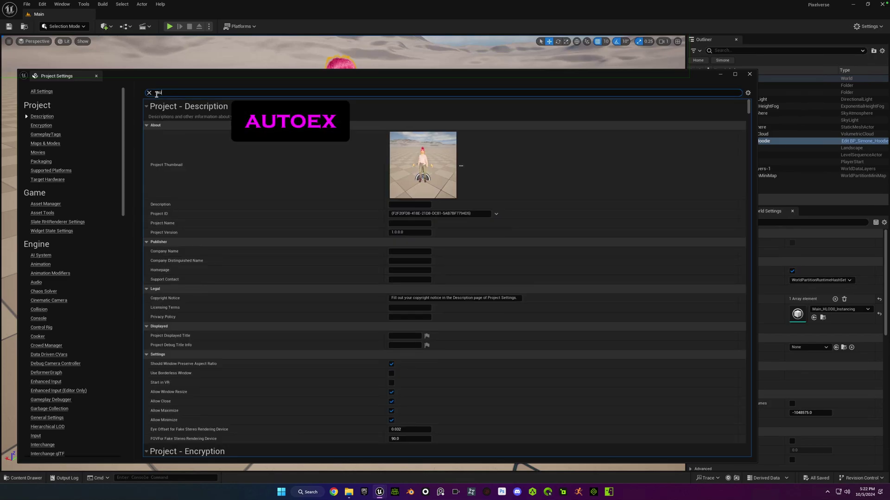
{"action": "type", "text": "toex"}
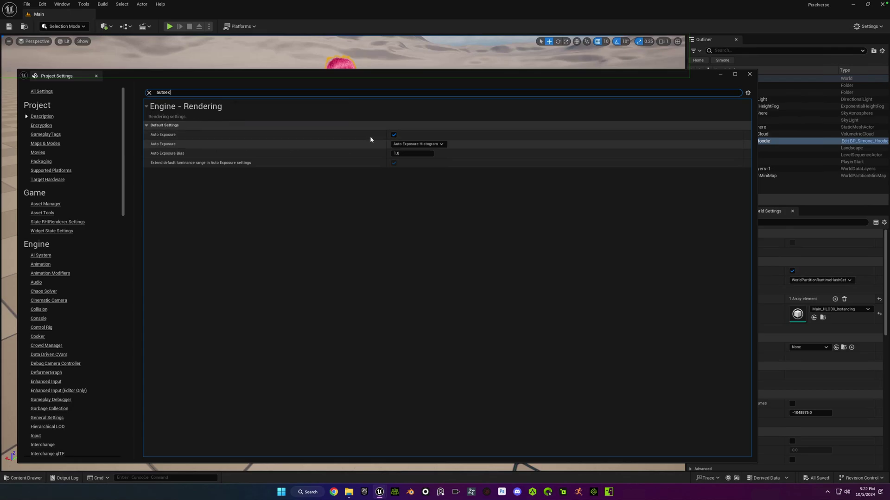
{"action": "left_click", "coordinate": [394, 135]}
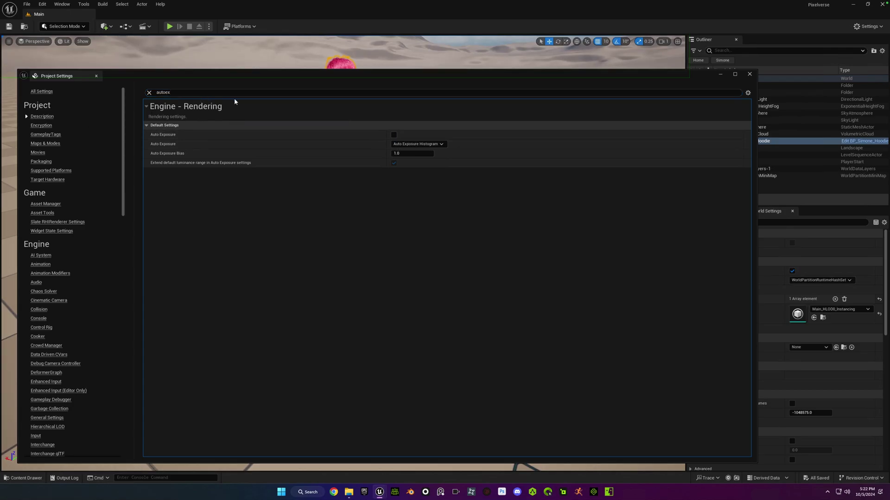
{"action": "left_click", "coordinate": [97, 75]}
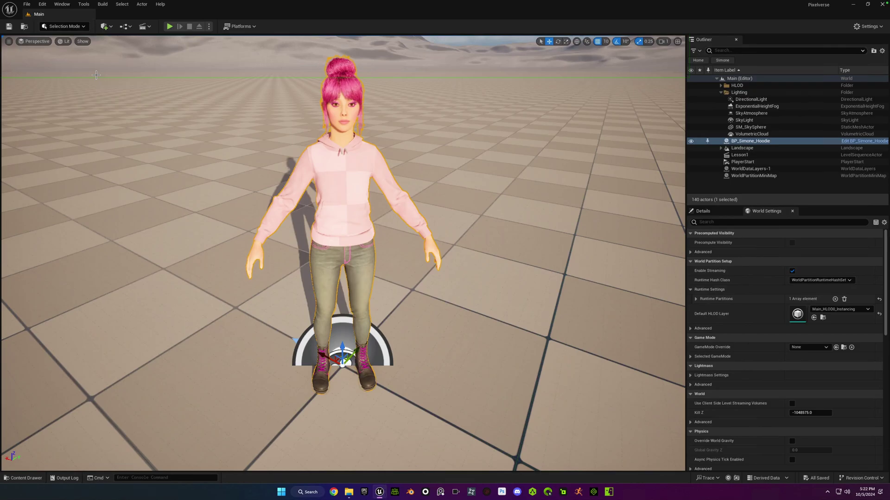
Reset the DirectionalLight's rotation and set it to 0, -15 and 45 degrees on X, Y and Z.
{"action": "left_click", "coordinate": [749, 100]}
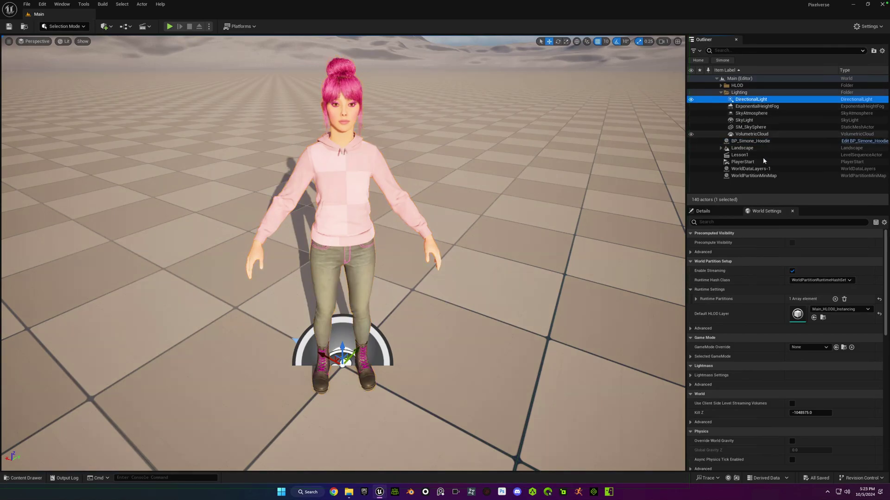
{"action": "left_click", "coordinate": [715, 214]}
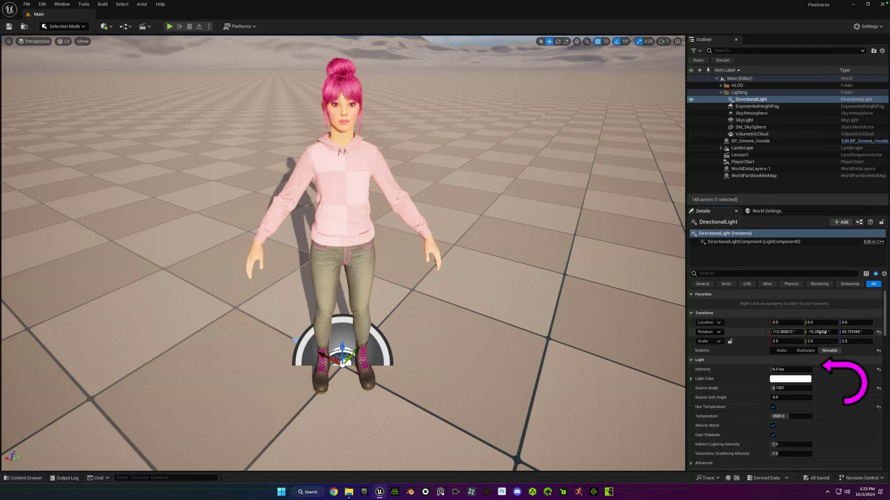
{"action": "left_click", "coordinate": [880, 333]}
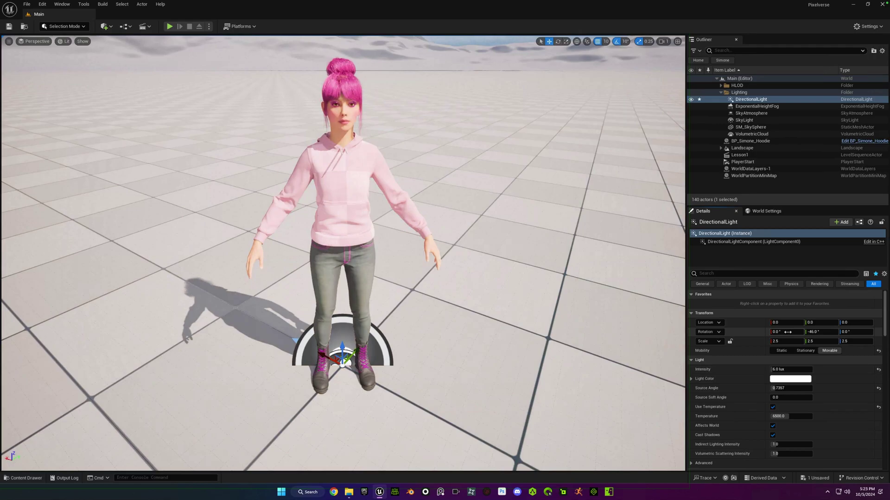
{"action": "left_click", "coordinate": [788, 332]}
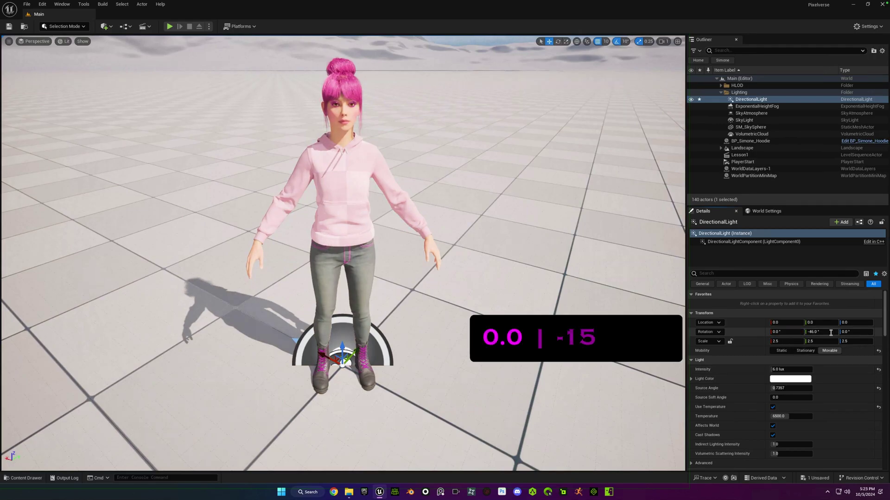
{"action": "key", "text": "Tab"}
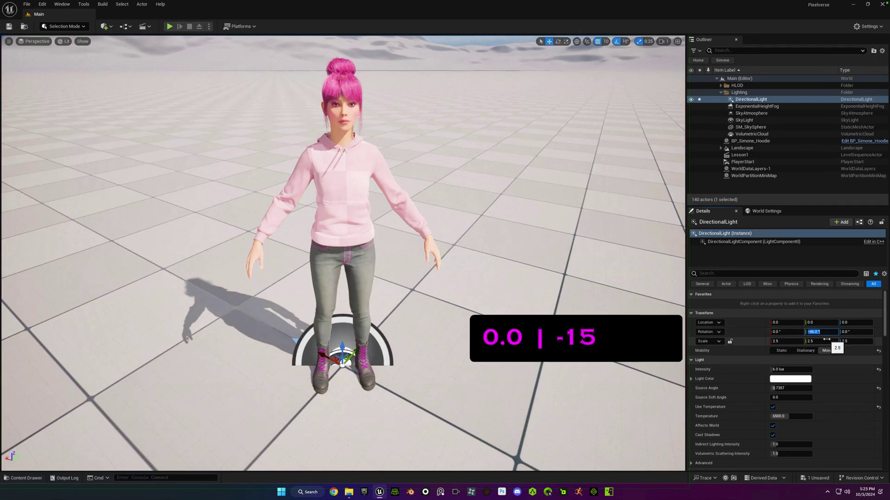
{"action": "type", "text": "-15"}
{"action": "key", "text": "Tab"}
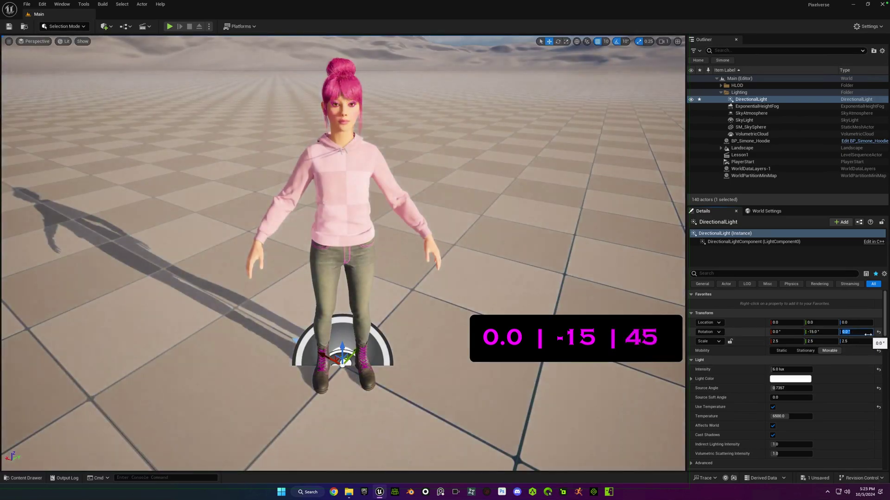
{"action": "type", "text": "45"}
{"action": "key", "text": "Return"}
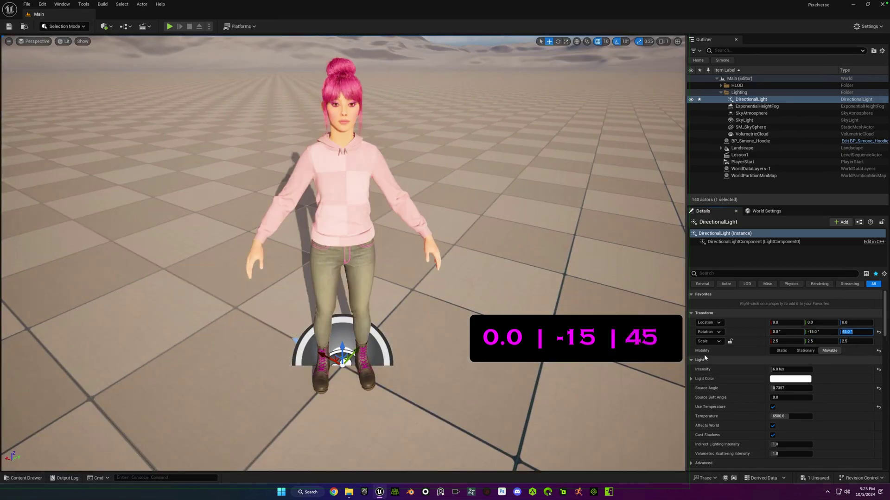
Set the DirectionalLight's intensity to 5 lux and check the lighting on the character.
{"action": "left_click", "coordinate": [787, 369]}
{"action": "type", "text": "5"}
{"action": "key", "text": "Return"}
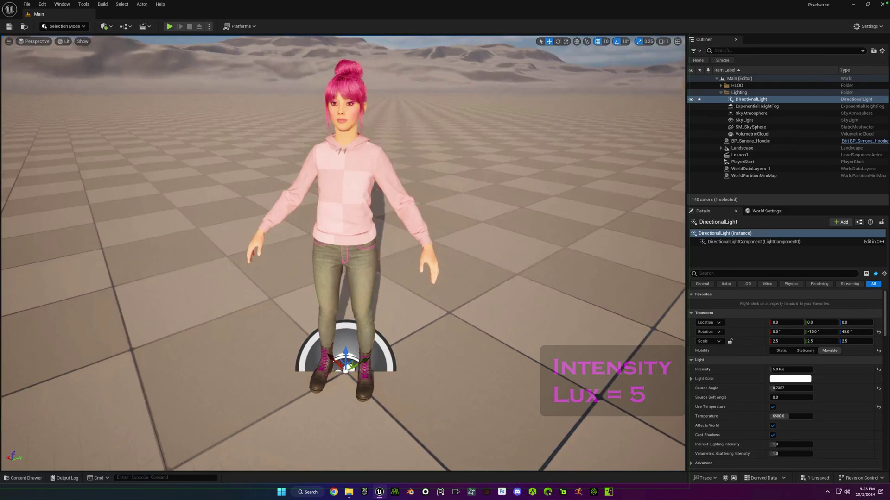
{"action": "mouse_move", "coordinate": [343, 251]}
{"action": "left_mouse_down", "text": "alt"}
{"action": "mouse_move", "coordinate": [398, 250]}
{"action": "mouse_move", "coordinate": [324, 248]}
{"action": "mouse_move", "coordinate": [352, 245]}
{"action": "left_mouse_up", "text": "alt"}
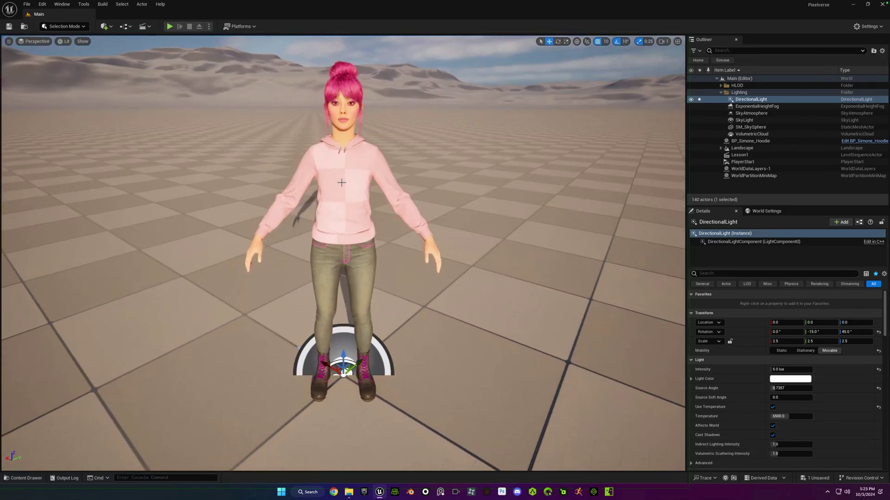
{"action": "left_click_drag", "start_coordinate": [342, 183], "coordinate": [327, 192], "text": "alt"}
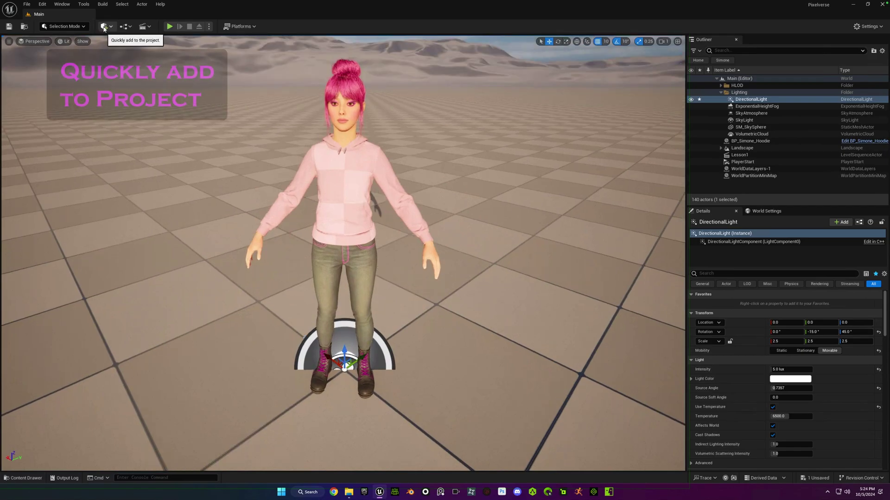
Add a Post Process Volume to the level.
{"action": "left_click", "coordinate": [110, 27]}
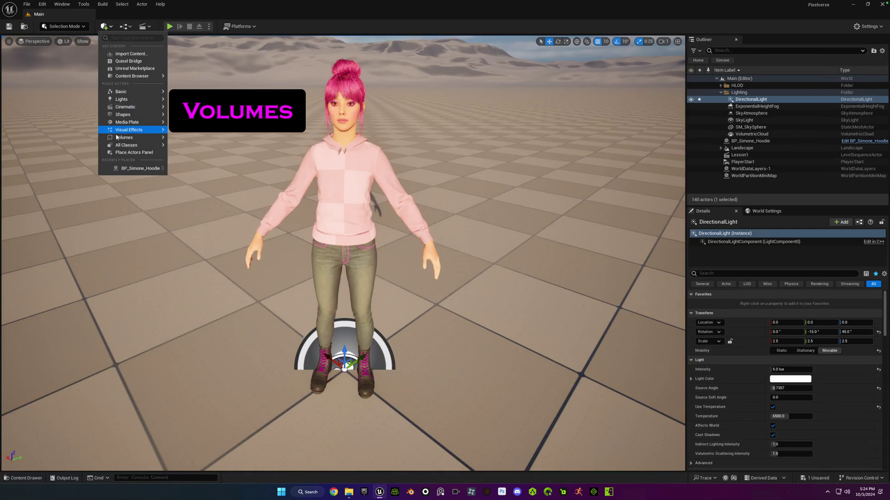
{"action": "mouse_move", "coordinate": [118, 138]}
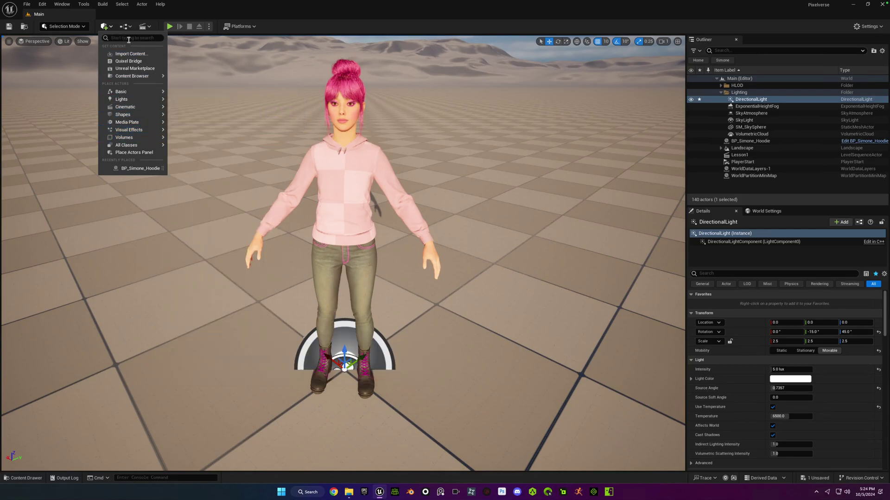
{"action": "type", "text": "post"}
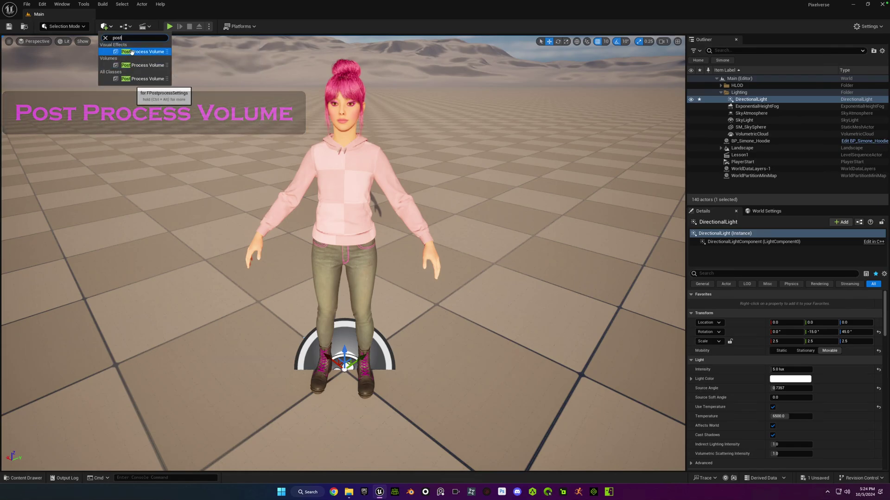
{"action": "left_click", "coordinate": [132, 52]}
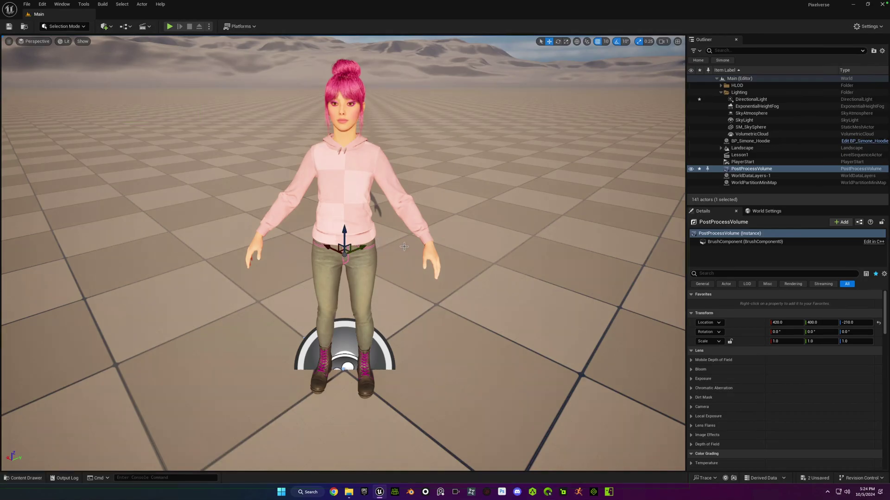
{"action": "left_click_drag", "start_coordinate": [654, 356], "coordinate": [547, 352], "text": "alt"}
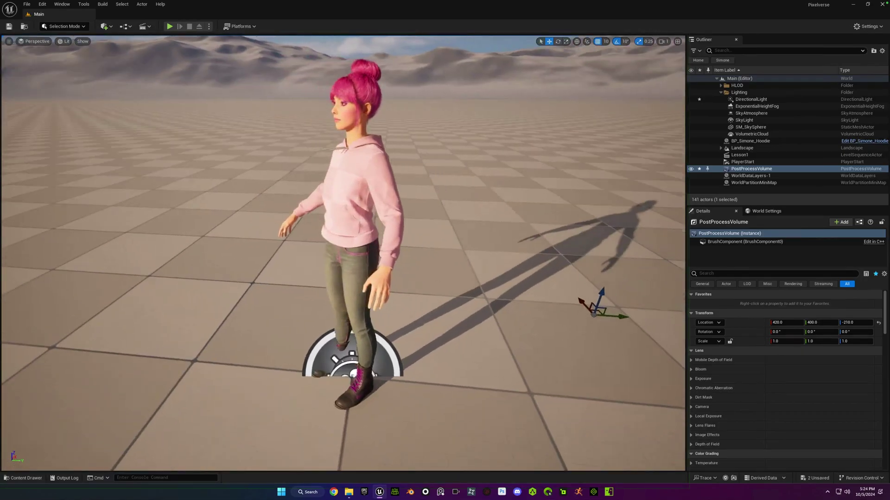
Reset the PostProcessVolume's location to 0, 0, 0 and enable its Infinite Extent (Unbound) setting.
{"action": "left_click", "coordinate": [878, 323]}
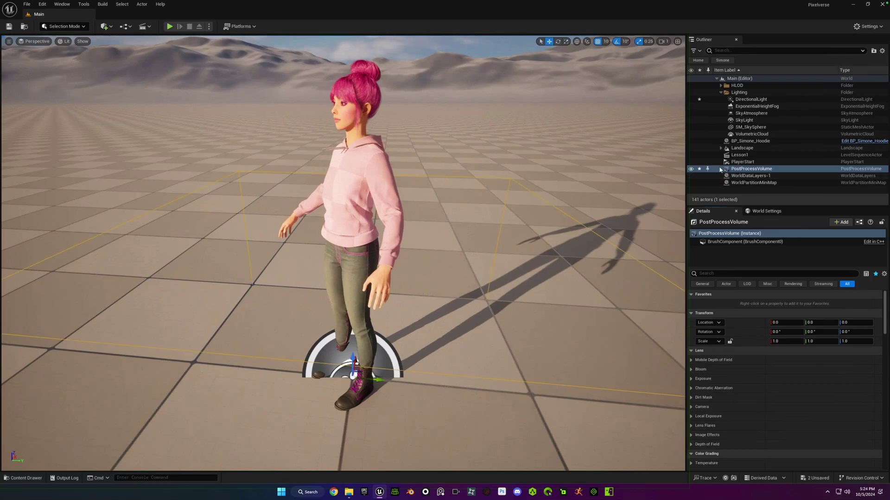
{"action": "left_click", "coordinate": [733, 170]}
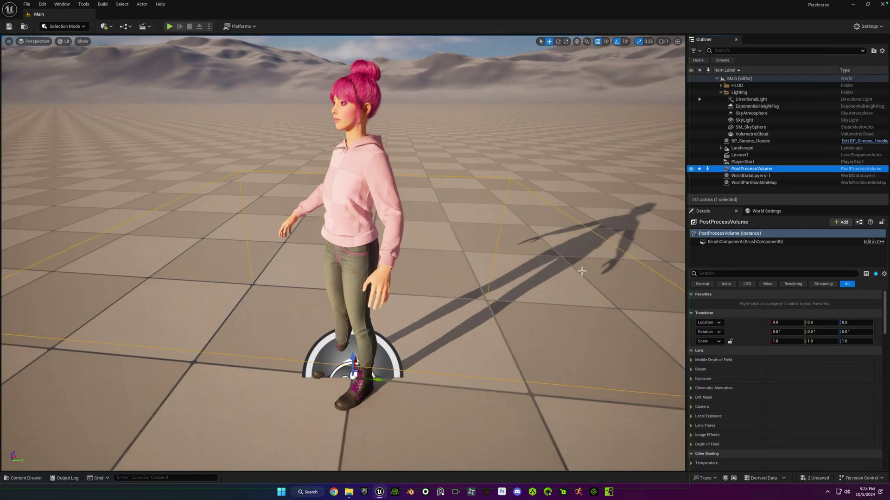
{"action": "left_click", "coordinate": [730, 274]}
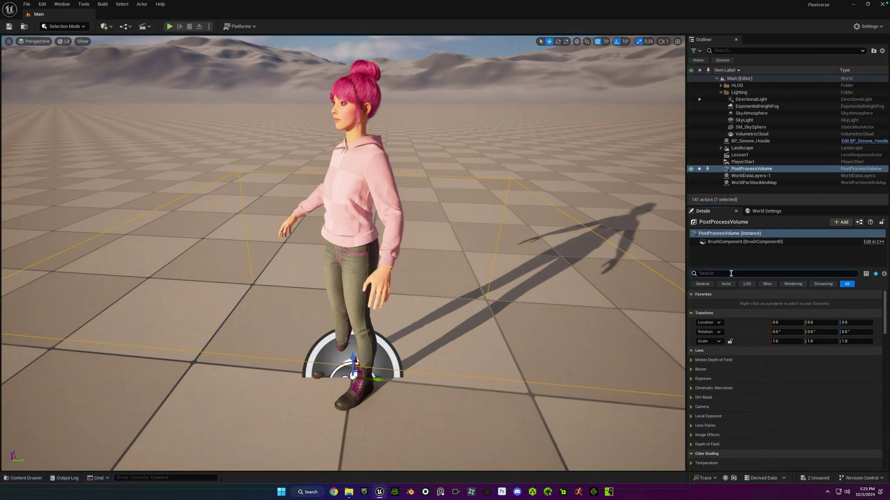
{"action": "type", "text": "unb"}
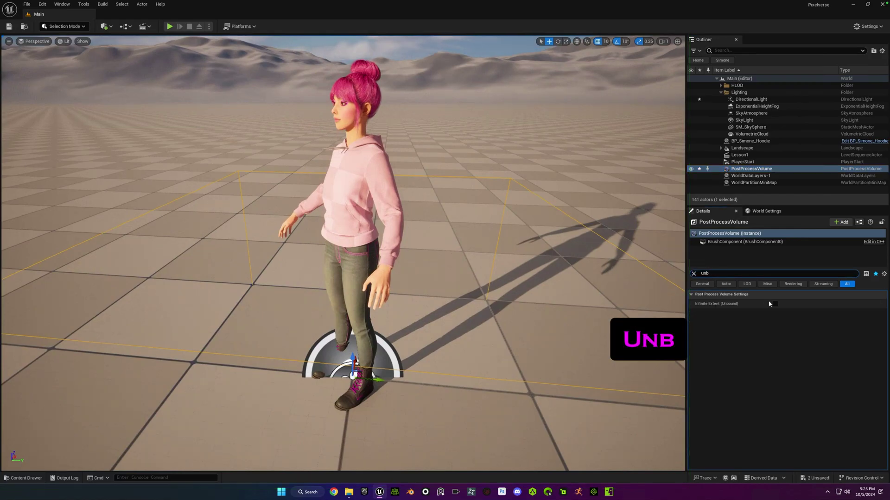
{"action": "left_click", "coordinate": [774, 304]}
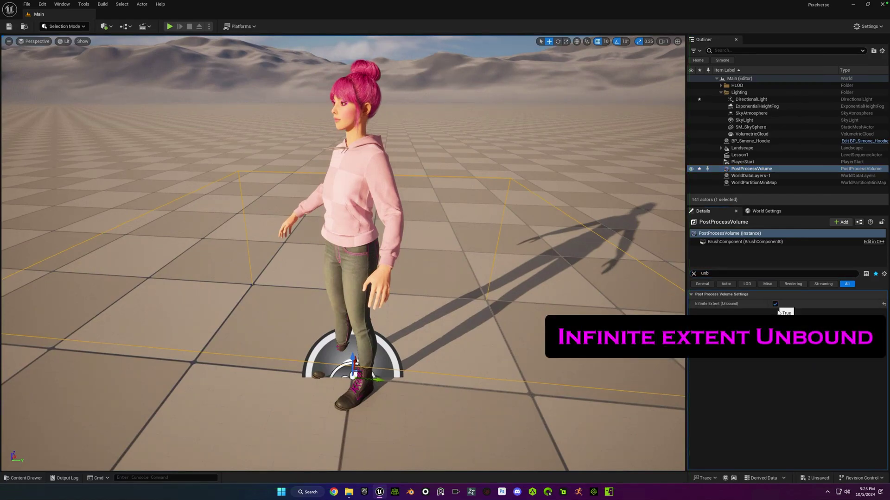
{"action": "left_click", "coordinate": [694, 274]}
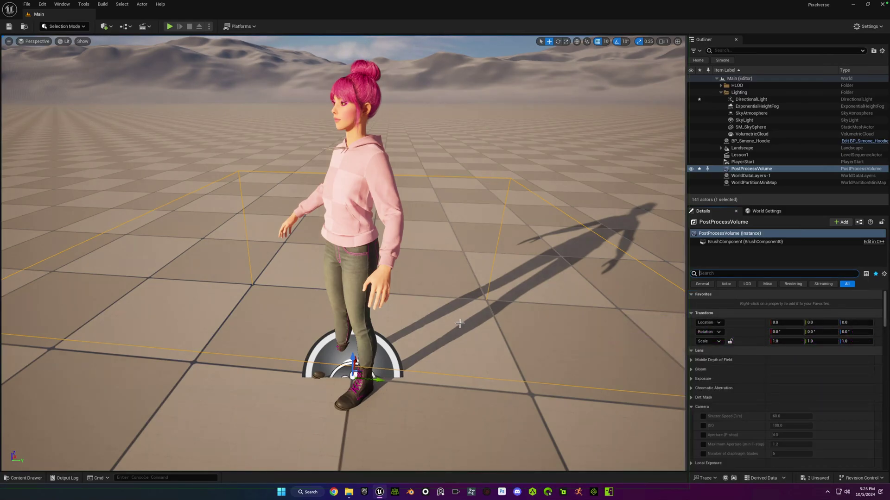
Enable the PostProcessVolume's Metering Mode and Exposure Compensation overrides, keeping Auto Exposure Histogram and 1.0.
{"action": "left_click_drag", "start_coordinate": [460, 324], "coordinate": [552, 327], "text": "alt"}
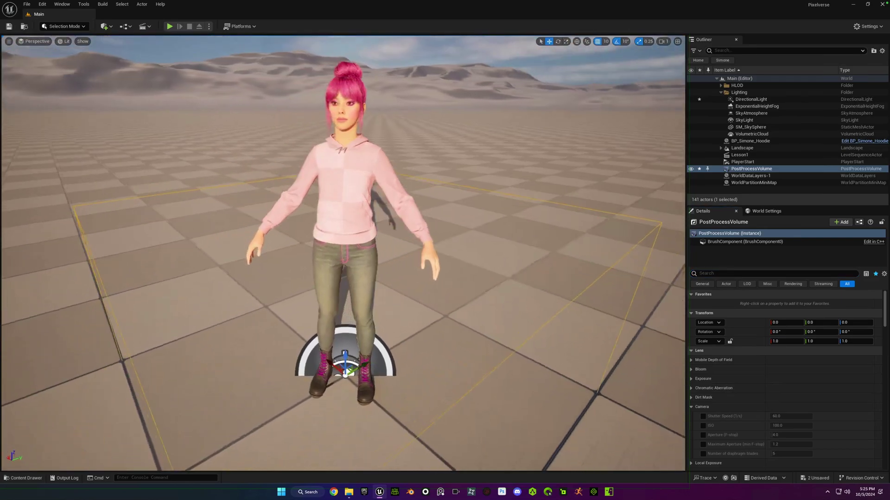
{"action": "left_click", "coordinate": [735, 169]}
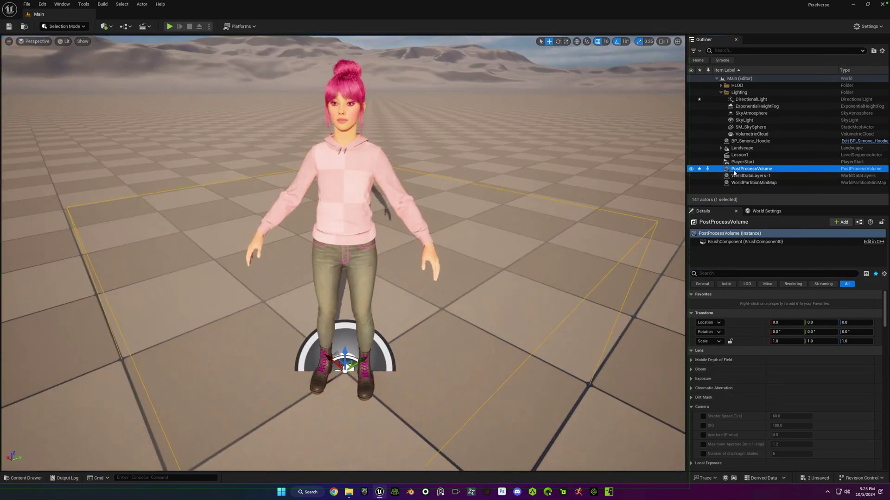
{"action": "left_click", "coordinate": [733, 274]}
{"action": "type", "text": "e"}
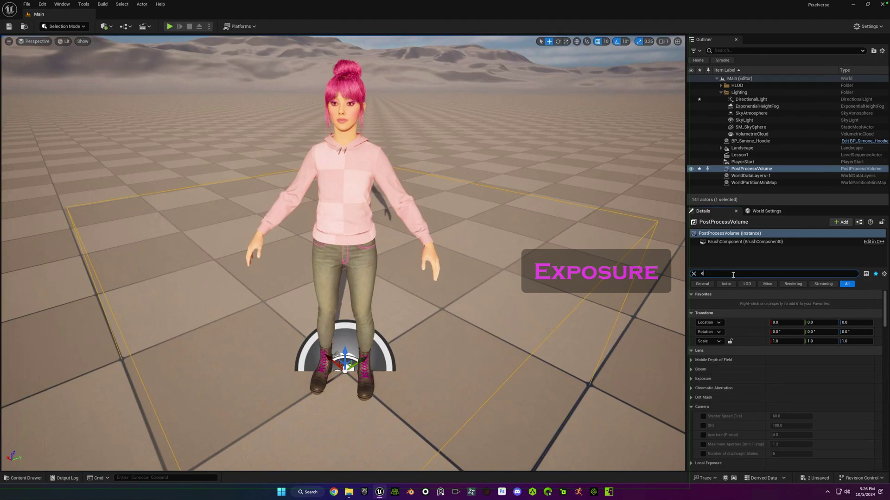
{"action": "type", "text": "xposur"}
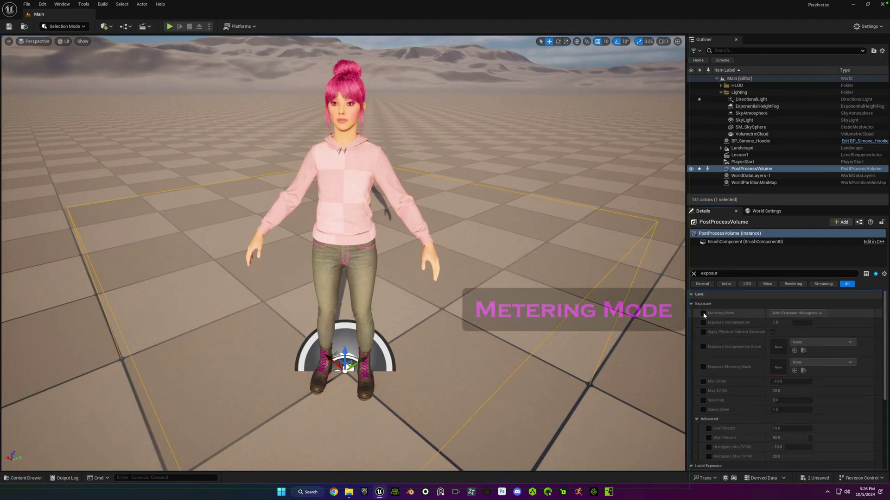
{"action": "left_click", "coordinate": [703, 313]}
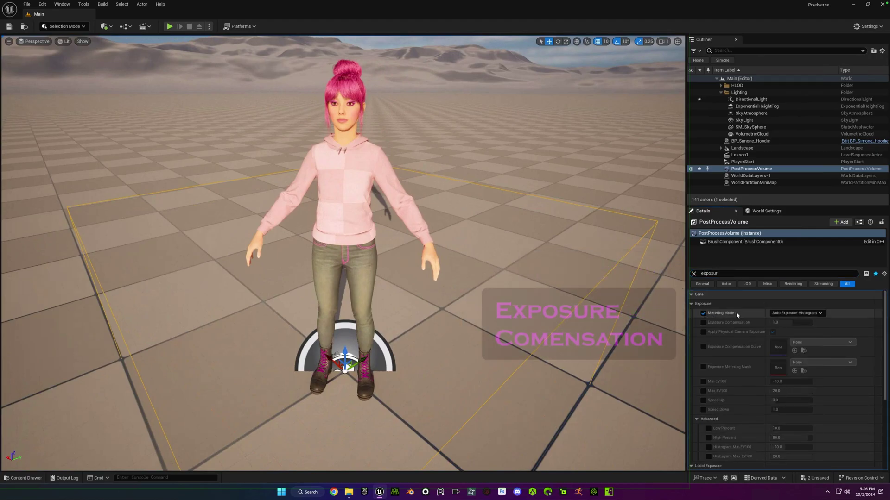
{"action": "left_click", "coordinate": [703, 322]}
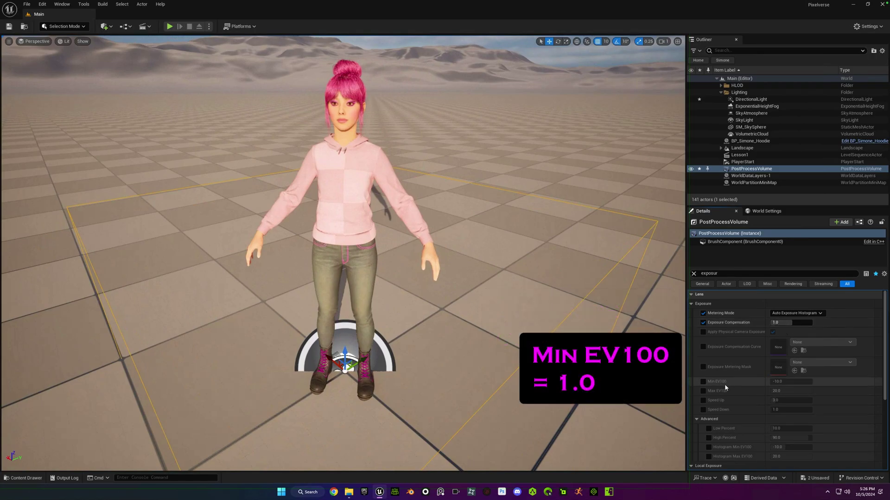
Override the PostProcessVolume's Min EV100 and Max EV100 with 1.0 each and check the exposure on the character.
{"action": "left_click", "coordinate": [702, 382]}
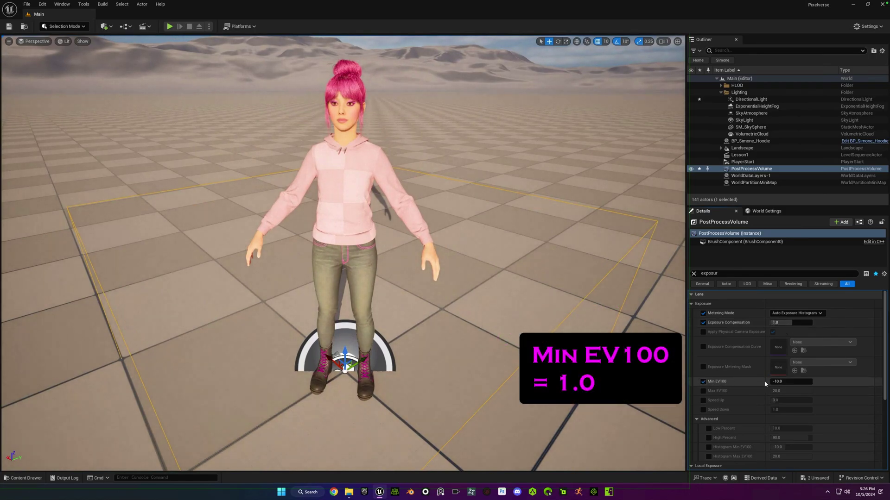
{"action": "left_click", "coordinate": [792, 382]}
{"action": "type", "text": "1.0"}
{"action": "key", "text": "Return"}
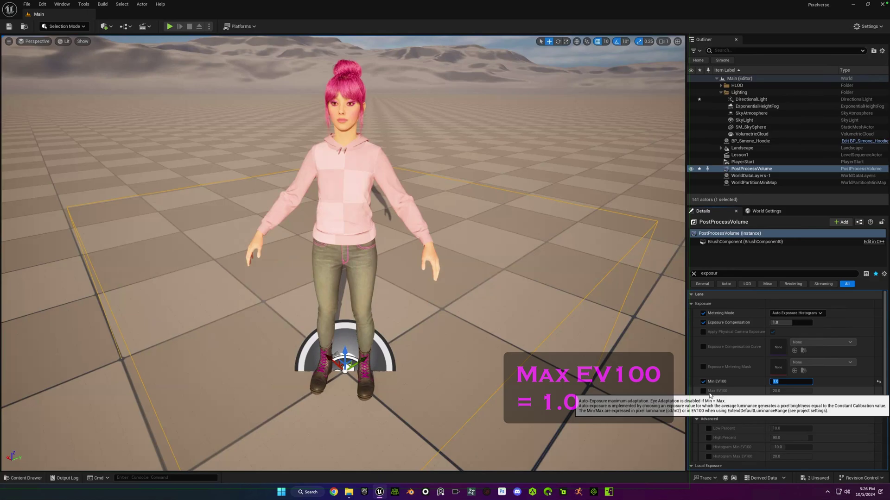
{"action": "left_click", "coordinate": [704, 391]}
{"action": "left_click", "coordinate": [806, 391]}
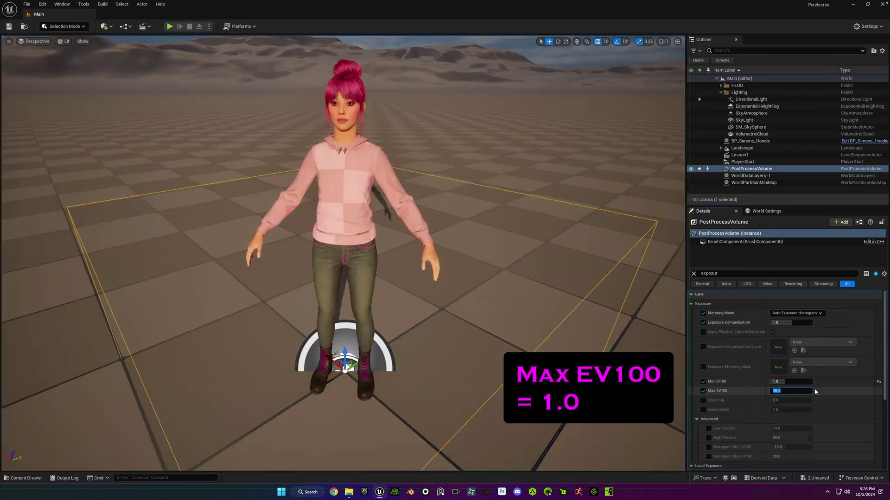
{"action": "type", "text": "1.0"}
{"action": "key", "text": "Return"}
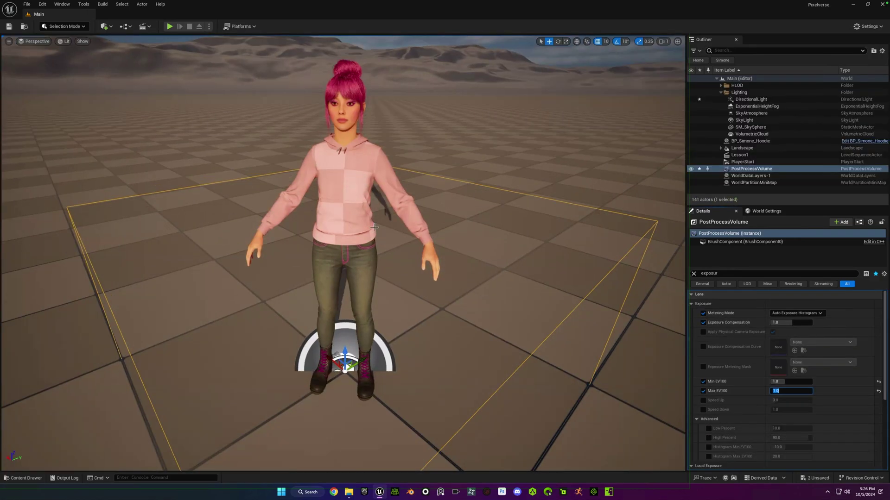
{"action": "left_click", "coordinate": [375, 211]}
{"action": "left_click", "coordinate": [337, 354]}
{"action": "left_click_drag", "start_coordinate": [337, 355], "coordinate": [277, 354], "text": "alt"}
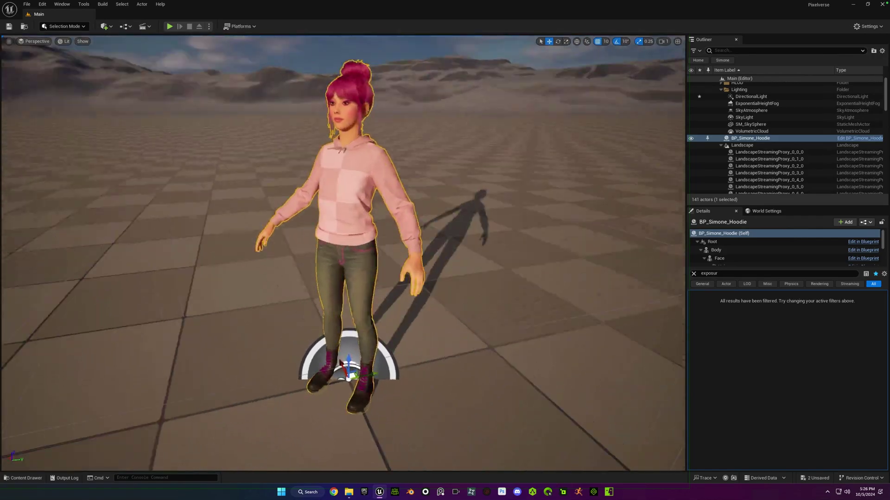
{"action": "left_click_drag", "start_coordinate": [276, 181], "coordinate": [351, 207], "text": "alt"}
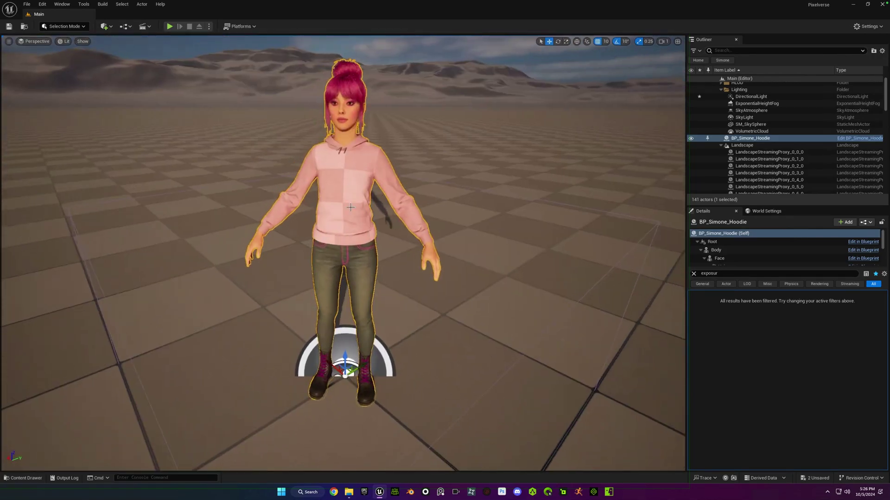
Find the PostProcessVolume among the level's actors and enable its reflection Method override with Lumen.
{"action": "left_click", "coordinate": [694, 274]}
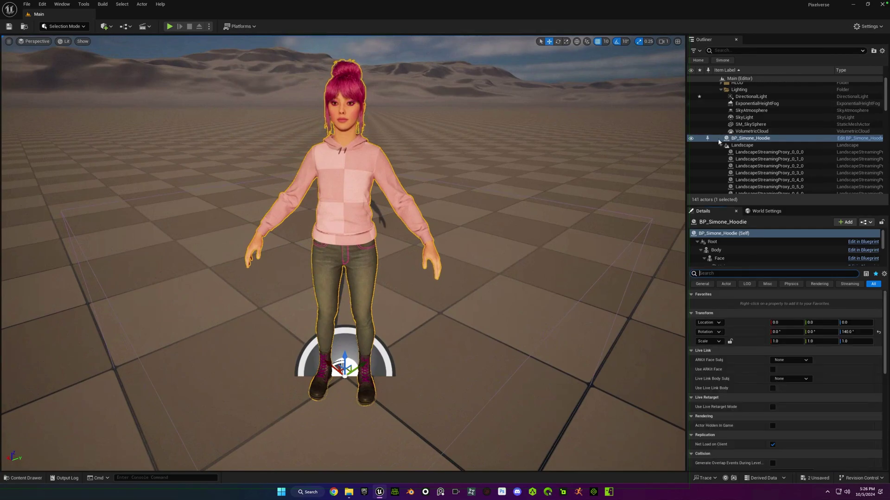
{"action": "scroll", "coordinate": [733, 117], "scroll_direction": "down", "scroll_amount": 1}
{"action": "scroll", "coordinate": [732, 114], "scroll_direction": "up", "scroll_amount": 1}
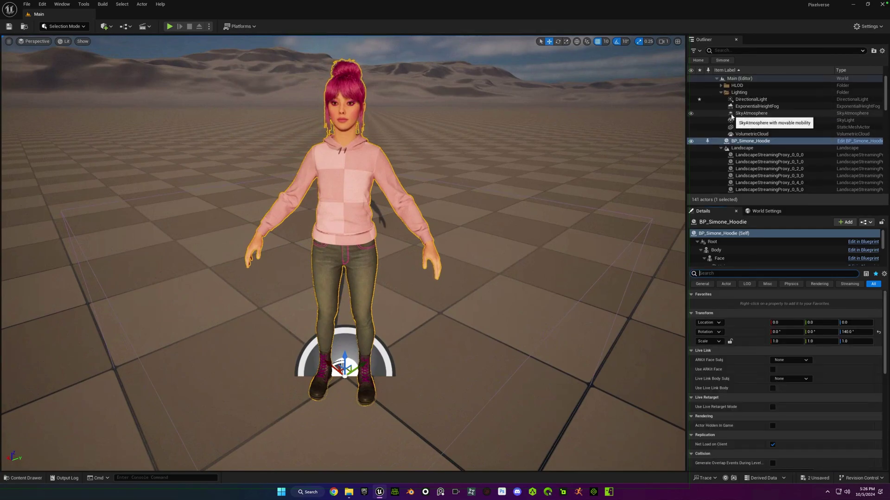
{"action": "left_click", "coordinate": [737, 50]}
{"action": "type", "text": "post"}
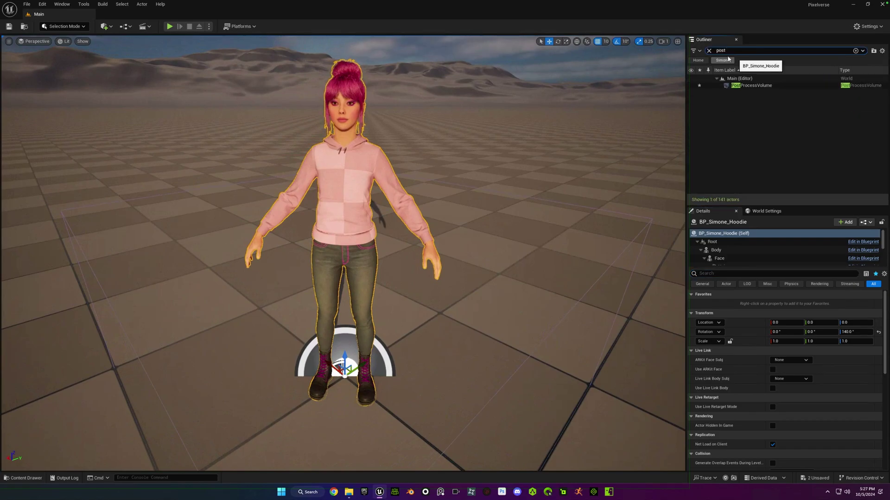
{"action": "left_click", "coordinate": [742, 87]}
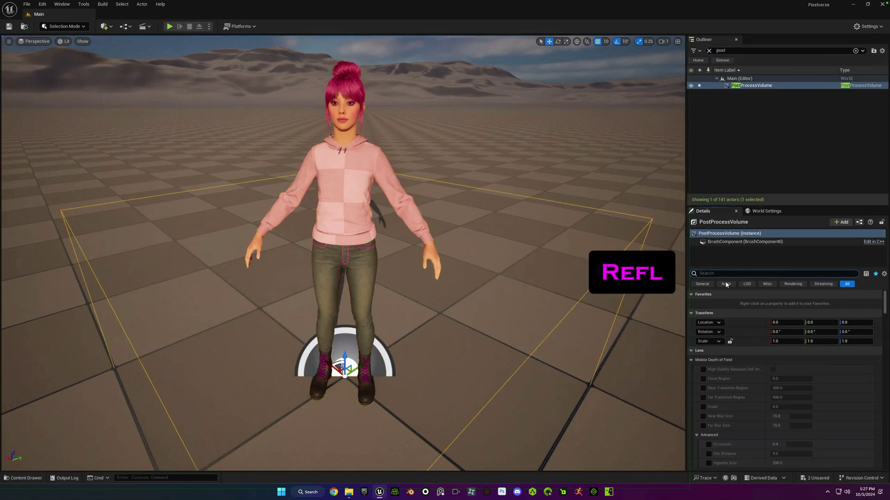
{"action": "left_click", "coordinate": [706, 273]}
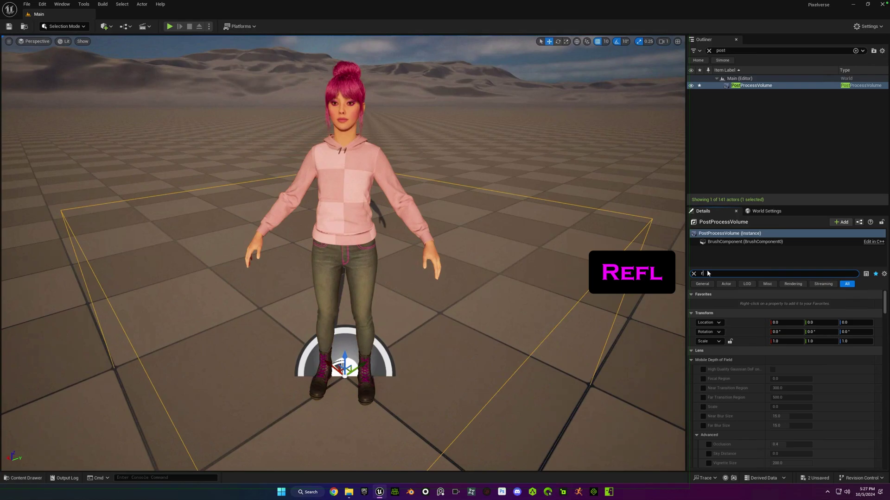
{"action": "type", "text": "refl"}
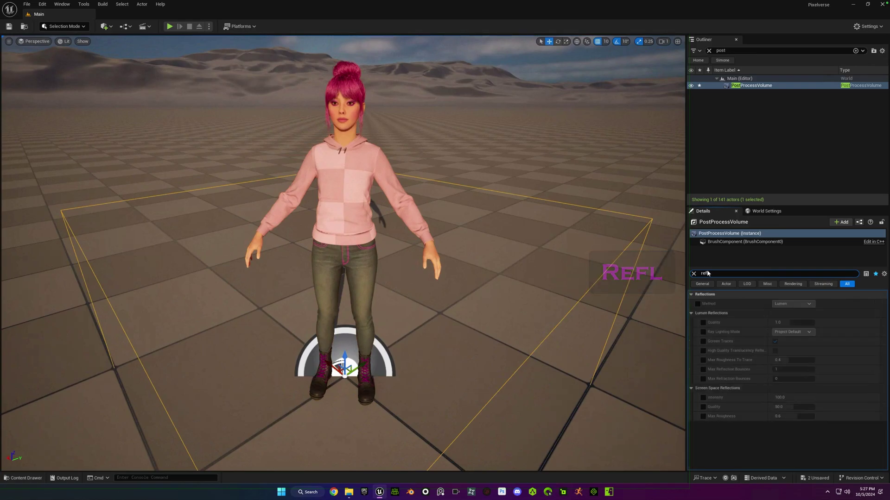
{"action": "left_click", "coordinate": [698, 304]}
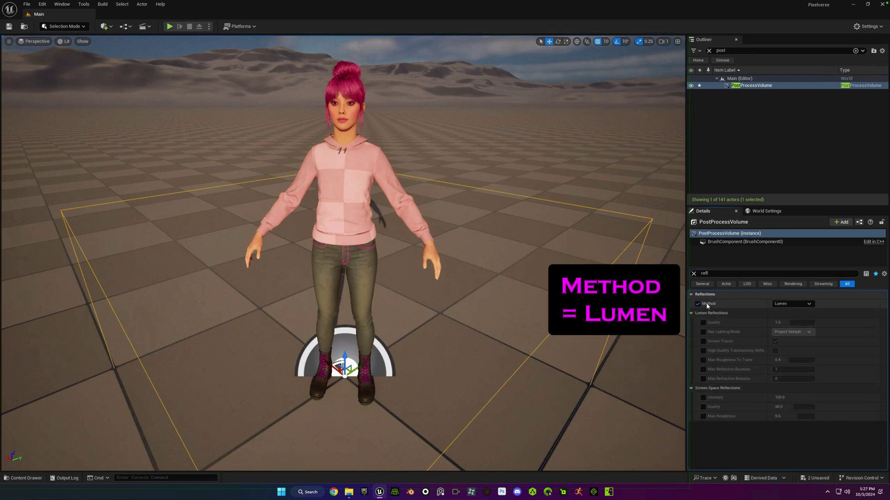
Enable all Lumen Reflections overrides of the PostProcessVolume, from Quality through Max Refraction Bounces.
{"action": "left_click", "coordinate": [703, 323]}
{"action": "left_click", "coordinate": [703, 332]}
{"action": "left_click", "coordinate": [703, 341]}
{"action": "left_click", "coordinate": [703, 350]}
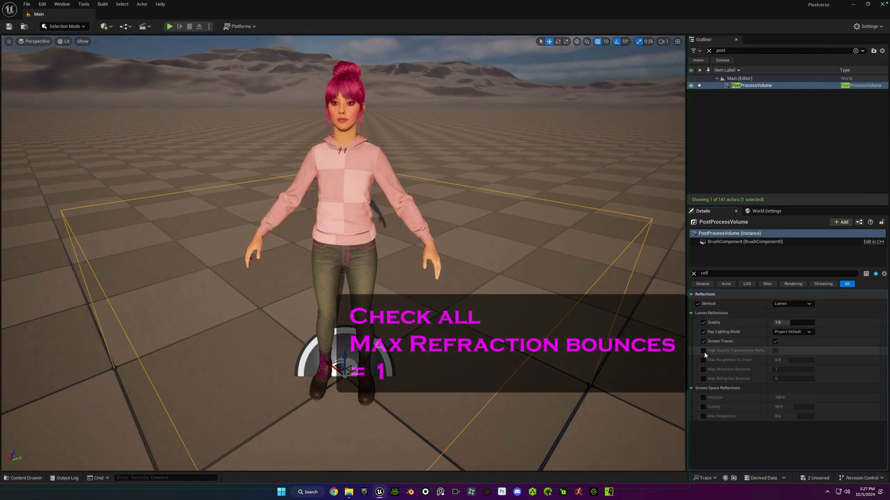
{"action": "left_click", "coordinate": [703, 360]}
{"action": "left_click", "coordinate": [703, 370]}
{"action": "left_click", "coordinate": [703, 379]}
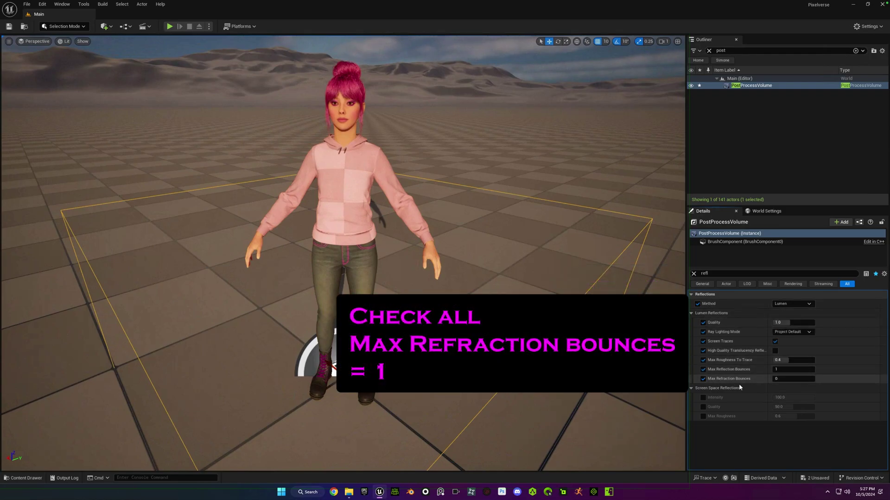
Set the PostProcessVolume's Max Refraction Bounces to 1 and save all unsaved assets.
{"action": "key", "text": "Tab"}
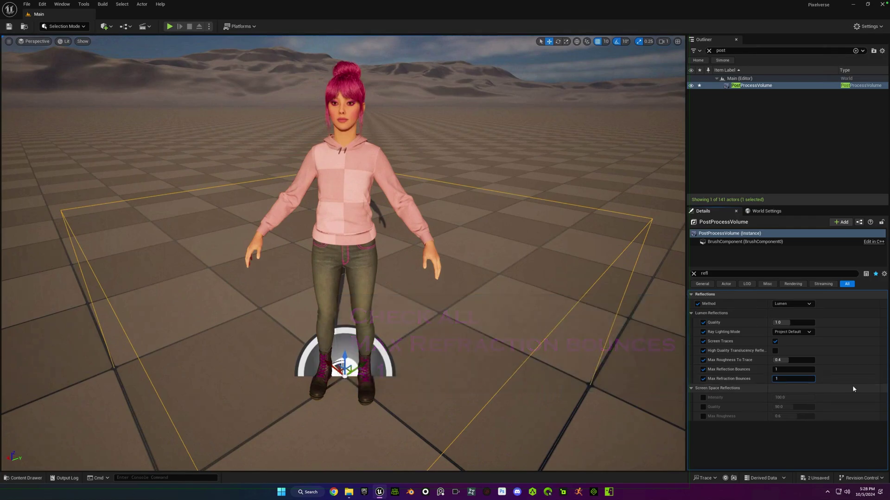
{"action": "type", "text": "1"}
{"action": "key", "text": "Return"}
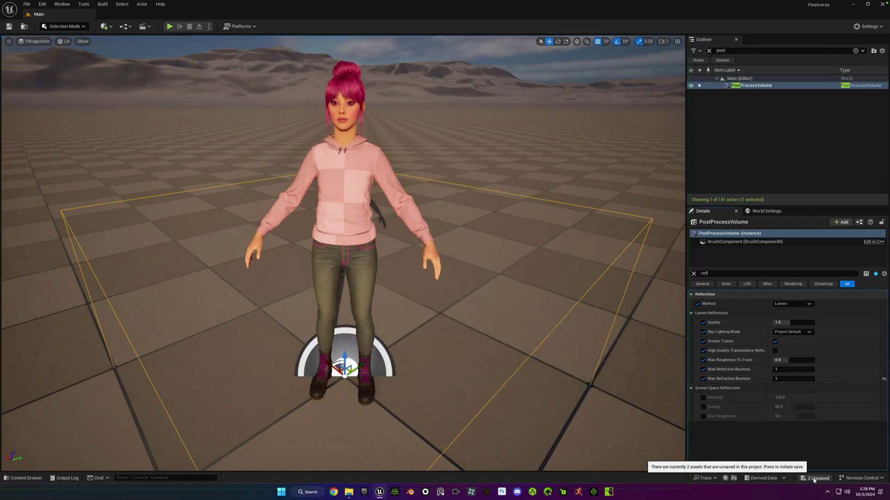
{"action": "left_click", "coordinate": [813, 480]}
{"action": "left_click", "coordinate": [491, 324]}
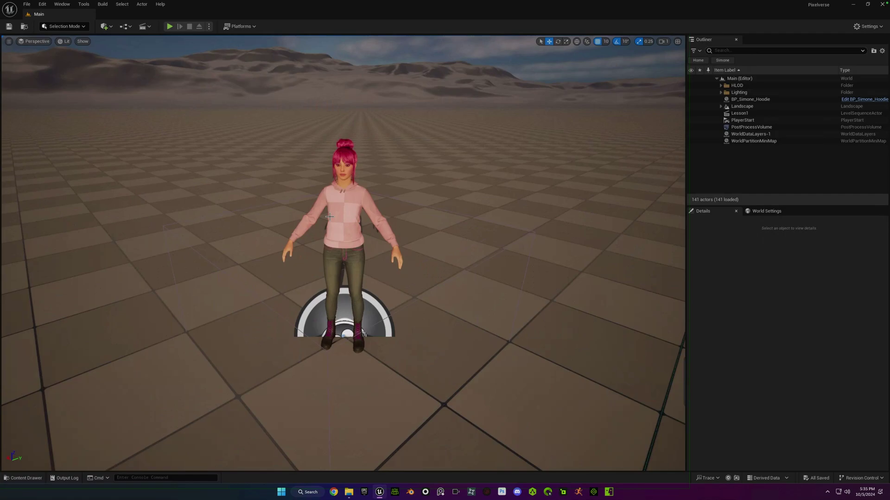
Frame the BP_Simone_Hoodie character in the viewport and toggle game view on and off.
{"action": "left_click", "coordinate": [350, 213]}
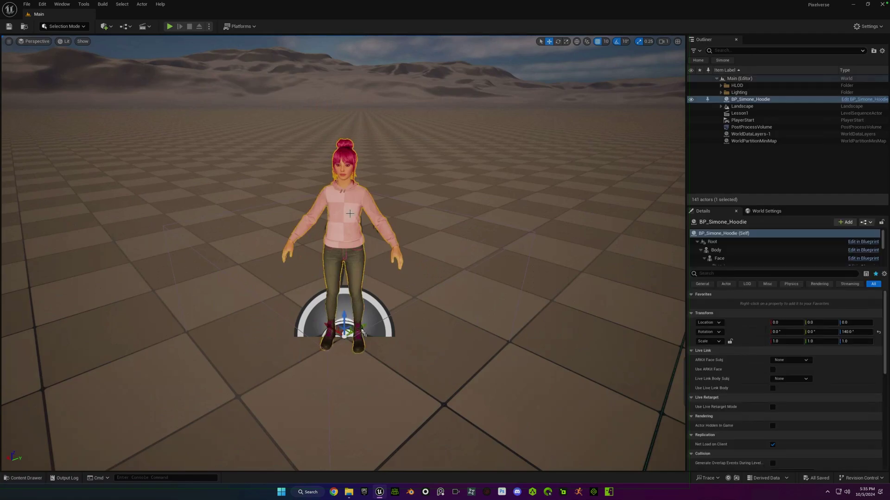
{"action": "key", "text": "f"}
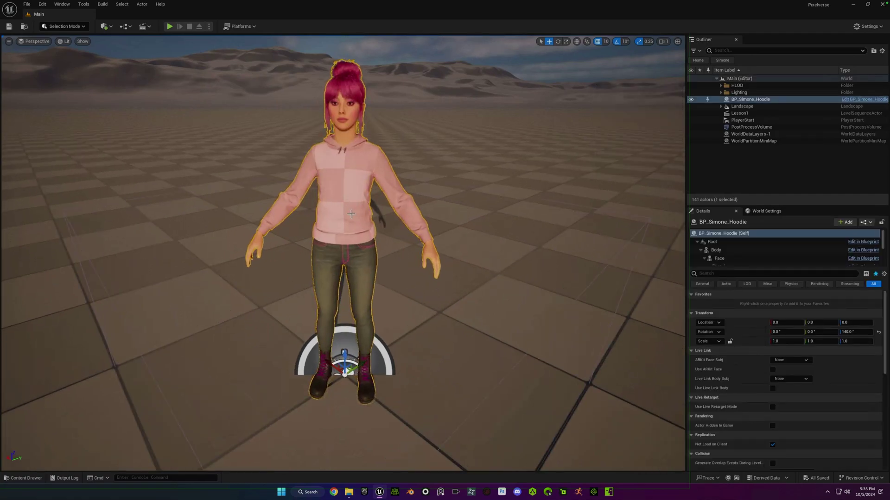
{"action": "key", "text": "alt"}
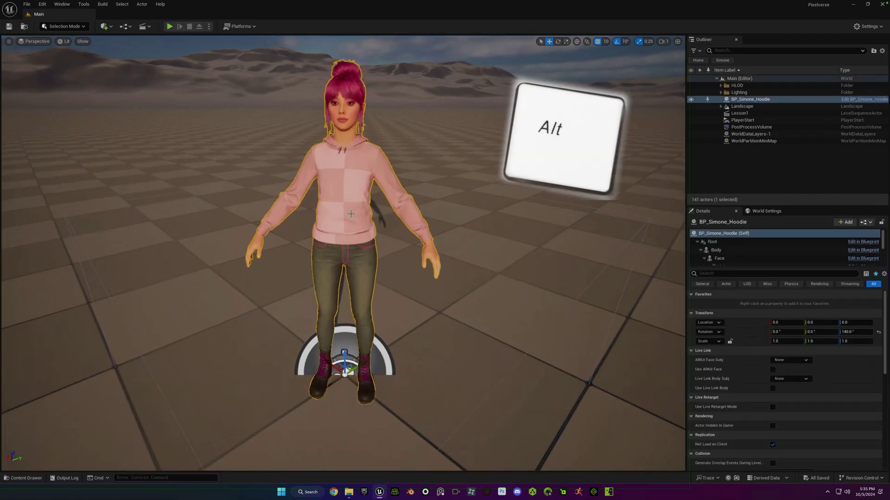
{"action": "mouse_move", "coordinate": [350, 213]}
{"action": "left_mouse_down", "text": "alt"}
{"action": "mouse_move", "coordinate": [399, 218]}
{"action": "mouse_move", "coordinate": [417, 257]}
{"action": "mouse_move", "coordinate": [394, 204]}
{"action": "mouse_move", "coordinate": [394, 222]}
{"action": "mouse_move", "coordinate": [366, 236]}
{"action": "mouse_move", "coordinate": [398, 231]}
{"action": "mouse_move", "coordinate": [389, 223]}
{"action": "mouse_move", "coordinate": [353, 226]}
{"action": "left_mouse_up", "text": "alt"}
{"action": "key", "text": "g"}
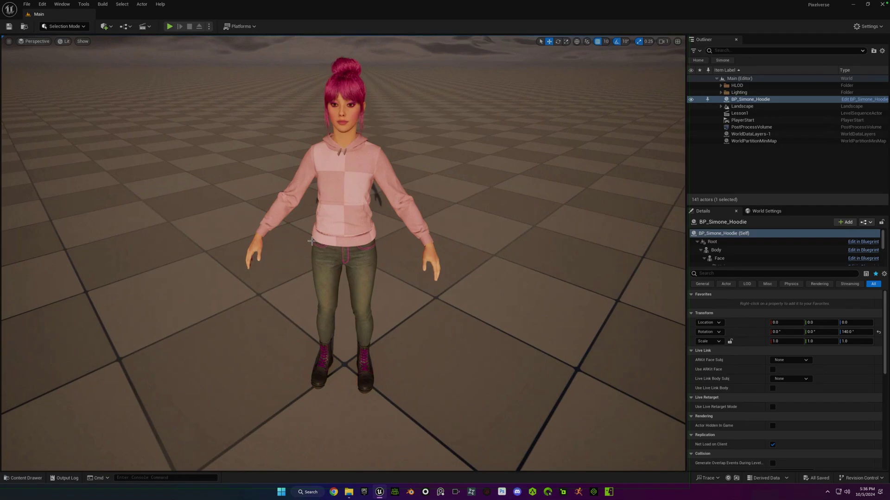
{"action": "key", "text": "g"}
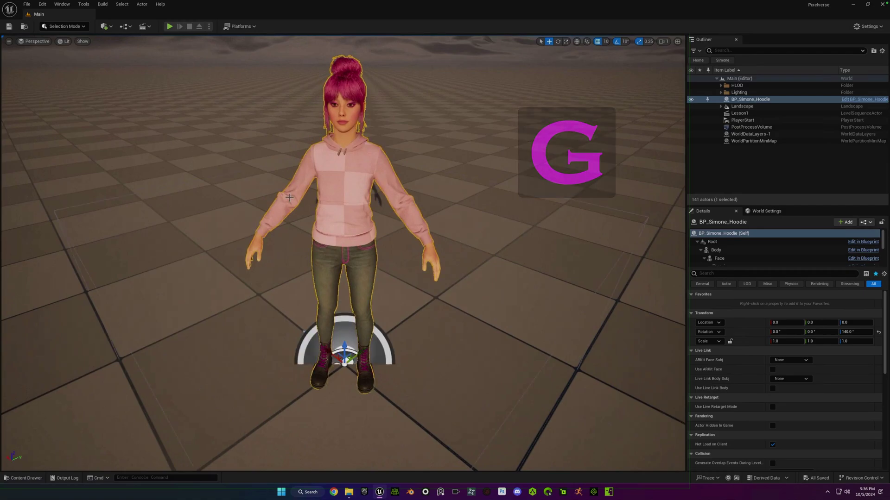
Select the SkyLight at the character's feet and move it slightly upward.
{"action": "left_click", "coordinate": [344, 341]}
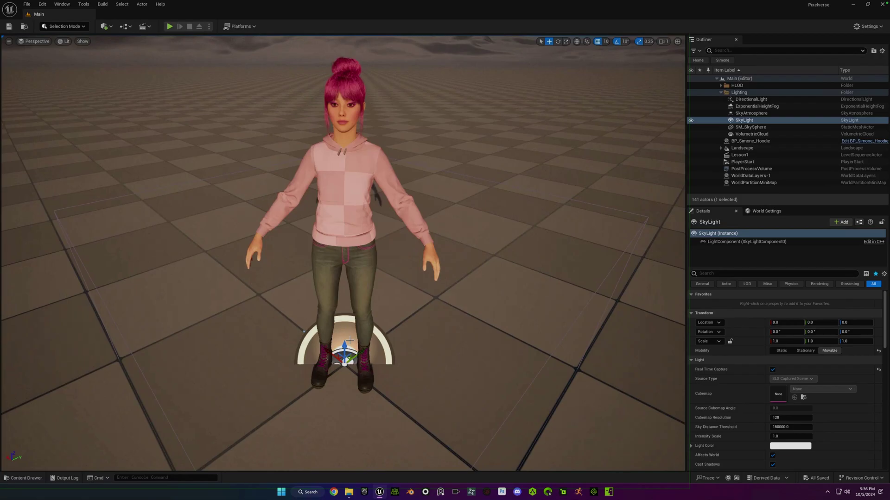
{"action": "left_click_drag", "start_coordinate": [349, 341], "coordinate": [346, 301]}
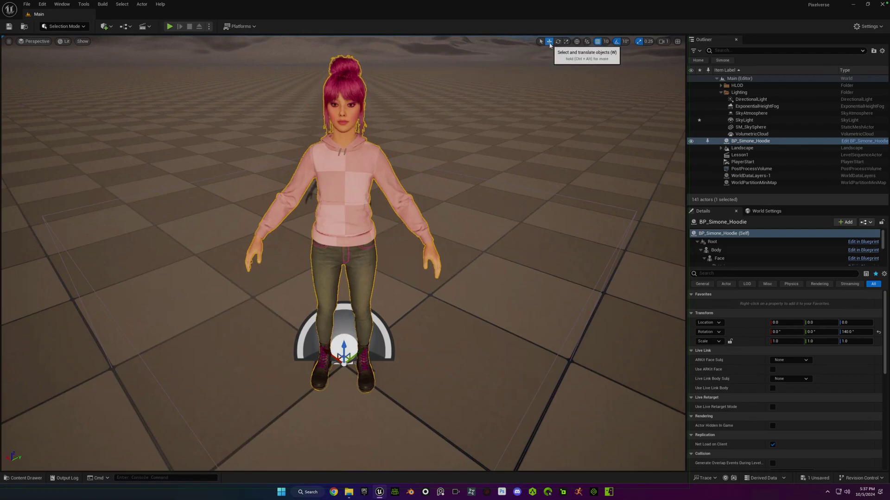
Raise BP_Simone_Hoodie to a Z location of 70, snap it down to the floor, and check its footing from low angles.
{"action": "key", "text": "w"}
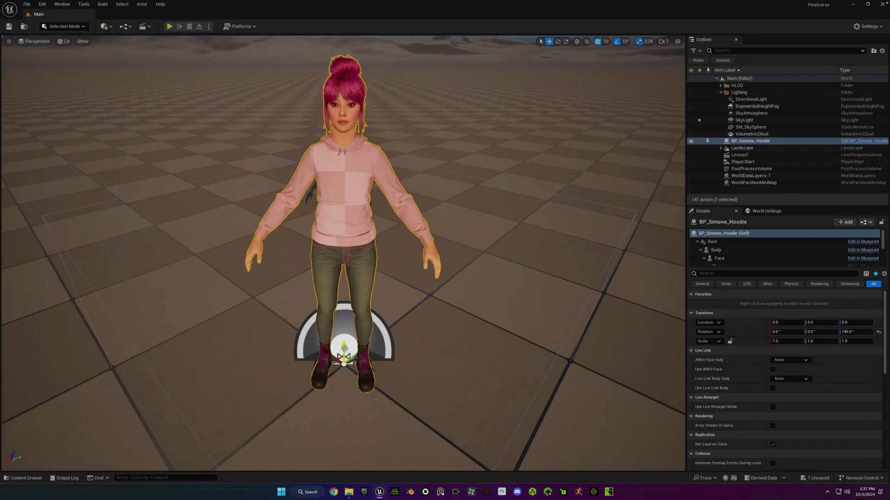
{"action": "left_click_drag", "start_coordinate": [345, 346], "coordinate": [344, 299]}
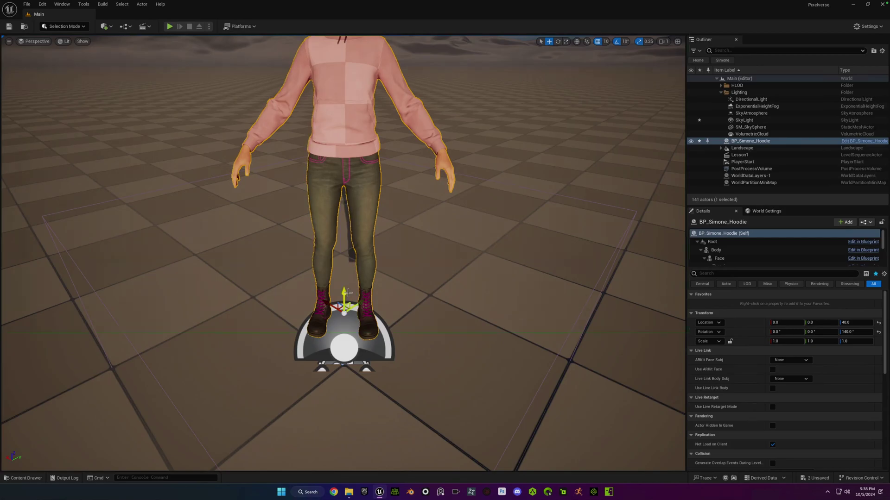
{"action": "left_click_drag", "start_coordinate": [344, 293], "coordinate": [340, 239]}
{"action": "key", "text": "End"}
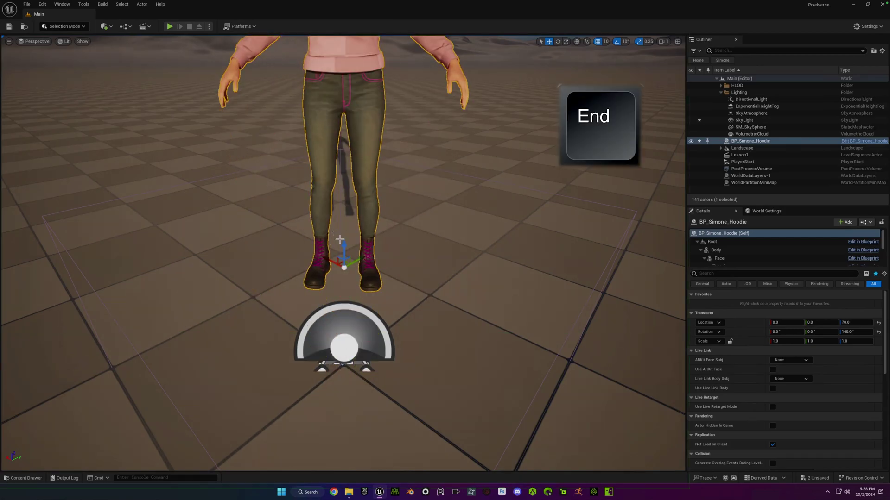
{"action": "key", "text": "End"}
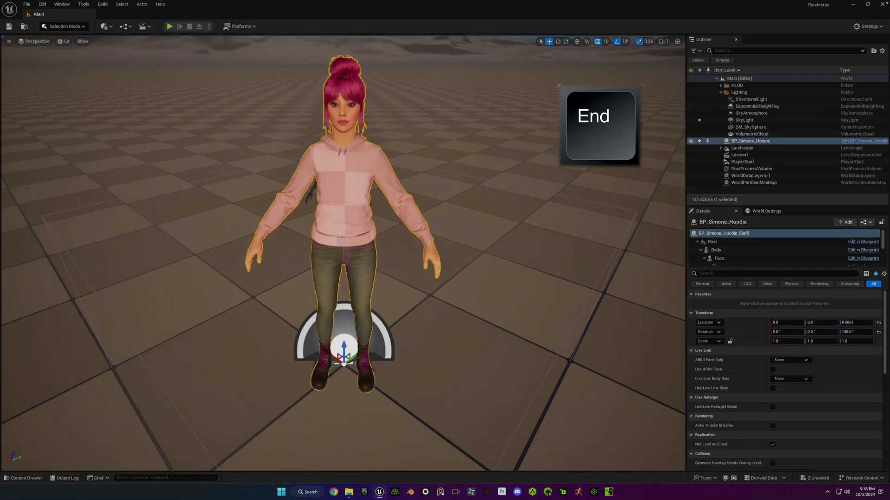
{"action": "left_click_drag", "start_coordinate": [400, 350], "coordinate": [400, 283], "text": "alt"}
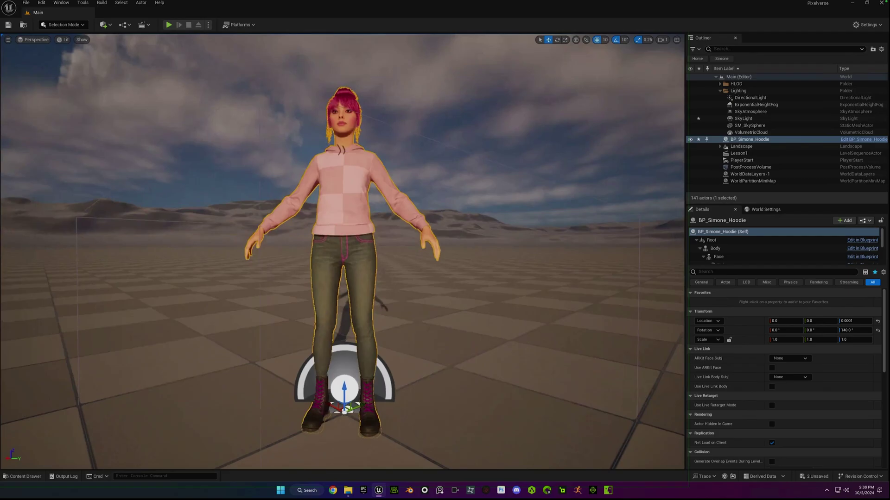
{"action": "left_click_drag", "start_coordinate": [341, 209], "coordinate": [197, 206], "text": "alt"}
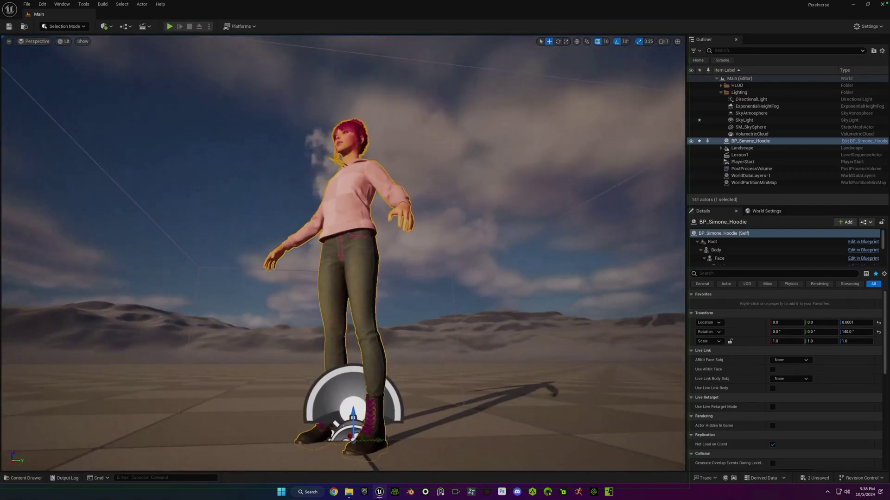
{"action": "left_click_drag", "start_coordinate": [352, 439], "coordinate": [341, 198], "text": "alt"}
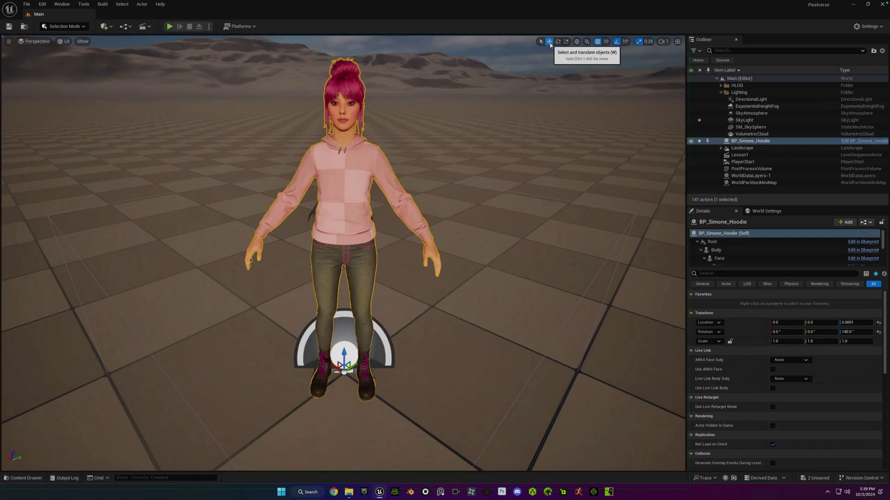
{"action": "key", "text": "ctrl+alt"}
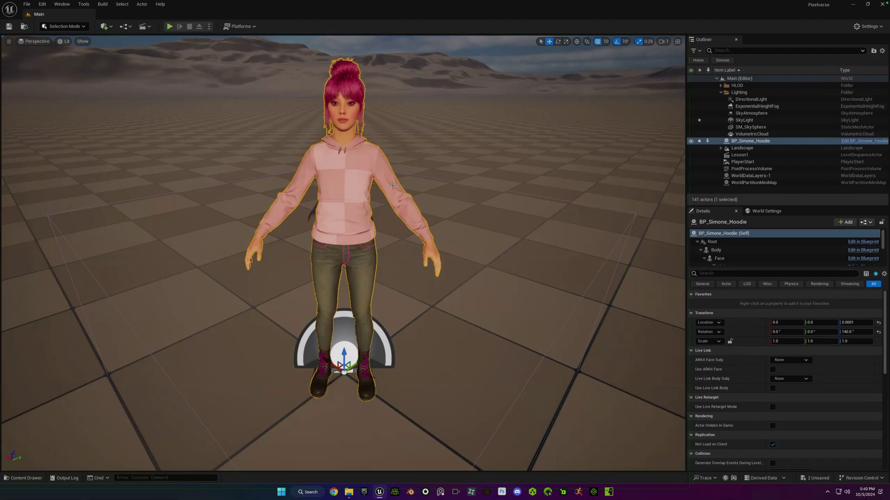
Rotate BP_Simone_Hoodie freely about its axes so the character tilts backward and sideways.
{"action": "left_click", "coordinate": [558, 42]}
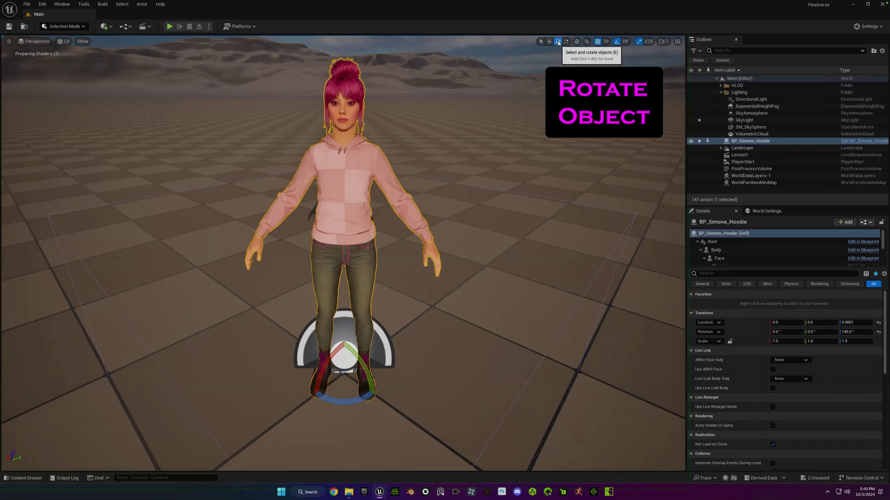
{"action": "left_click_drag", "start_coordinate": [336, 401], "coordinate": [353, 401]}
{"action": "left_click_drag", "start_coordinate": [315, 355], "coordinate": [332, 391]}
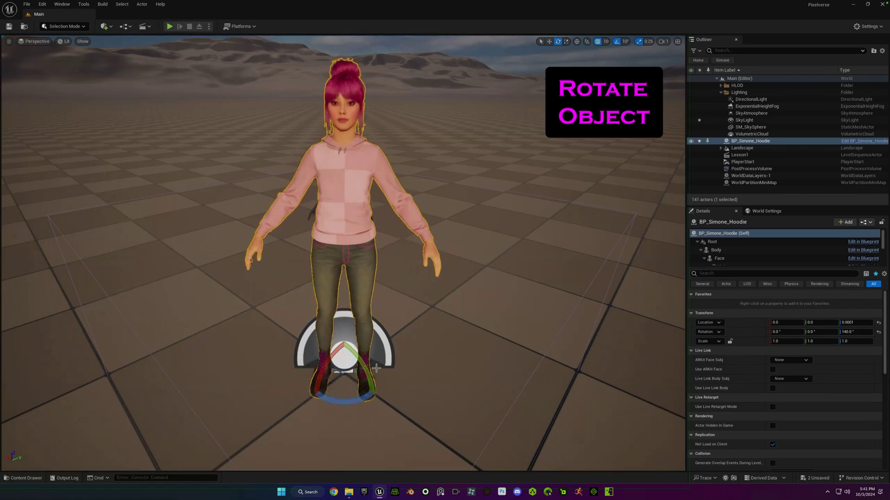
{"action": "mouse_move", "coordinate": [371, 368]}
{"action": "left_mouse_down"}
{"action": "mouse_move", "coordinate": [350, 346]}
{"action": "mouse_move", "coordinate": [371, 369]}
{"action": "left_mouse_up"}
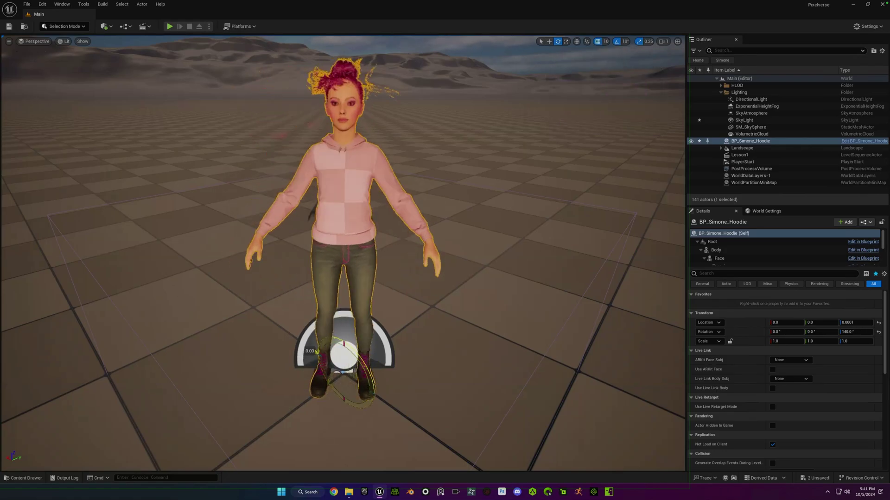
{"action": "left_click_drag", "start_coordinate": [318, 350], "coordinate": [343, 345]}
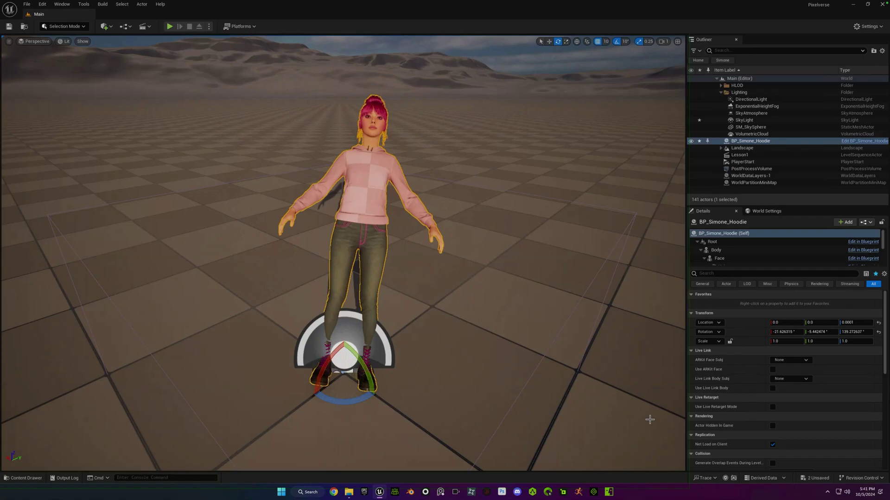
Reset BP_Simone_Hoodie's location and rotation to their defaults and set its Z rotation to 140°.
{"action": "left_click", "coordinate": [878, 323]}
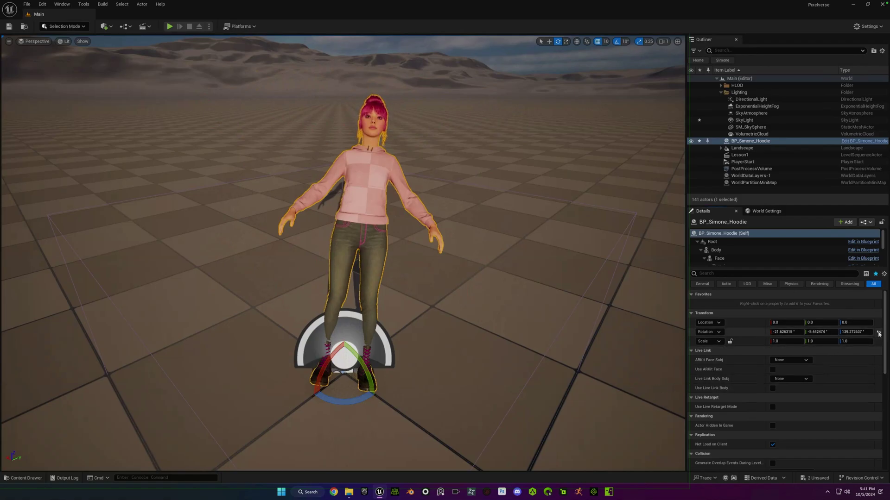
{"action": "left_click", "coordinate": [879, 332]}
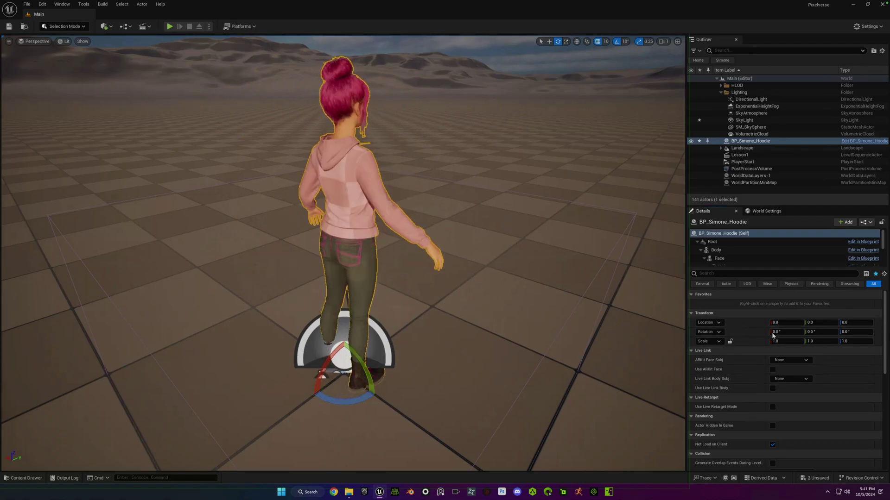
{"action": "left_click", "coordinate": [861, 331]}
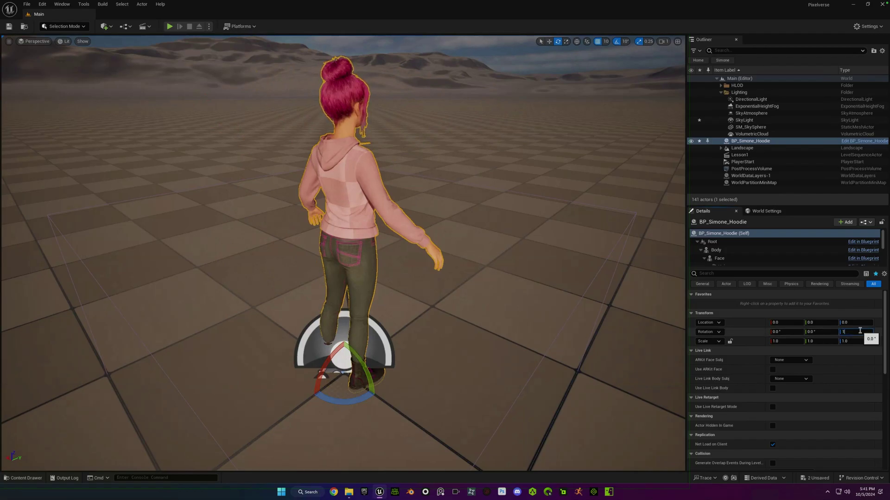
{"action": "type", "text": "140"}
{"action": "key", "text": "Return"}
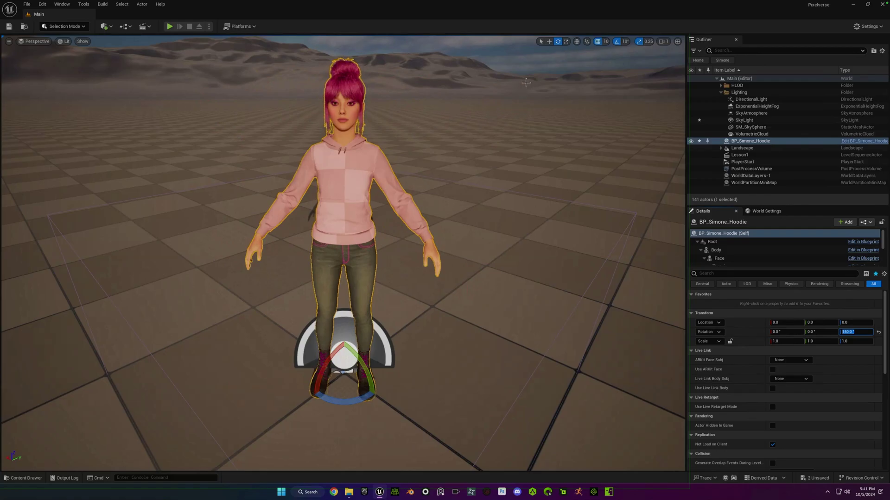
Try scaling BP_Simone_Hoodie to 0.25 on Z, wider on X and 2.25 on Y, undoing each change.
{"action": "left_click", "coordinate": [567, 42]}
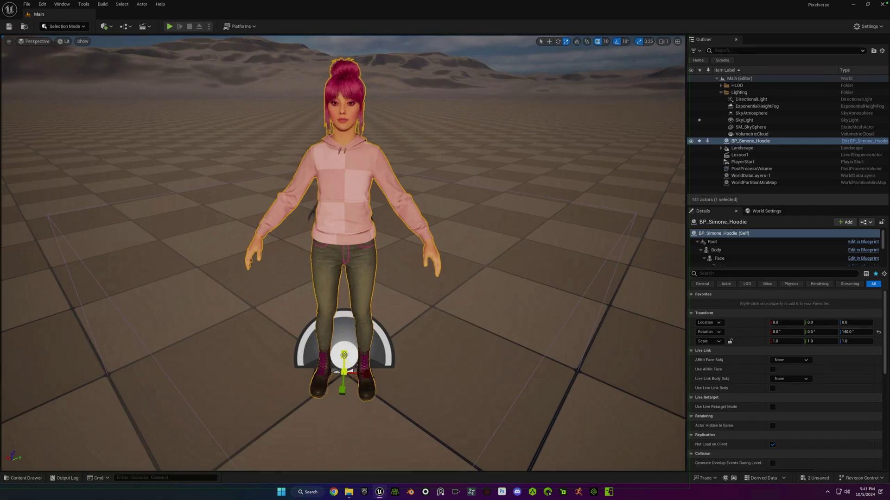
{"action": "left_click_drag", "start_coordinate": [344, 356], "coordinate": [348, 378]}
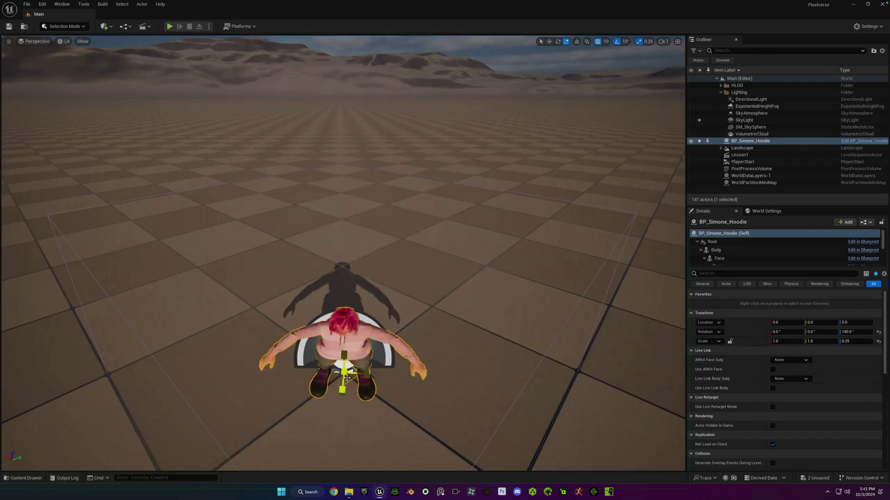
{"action": "key", "text": "ctrl+z"}
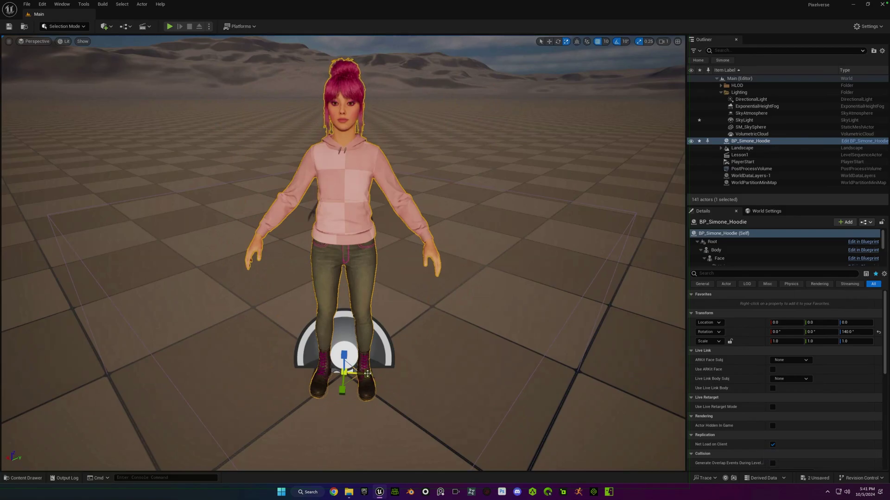
{"action": "left_click_drag", "start_coordinate": [367, 373], "coordinate": [388, 374]}
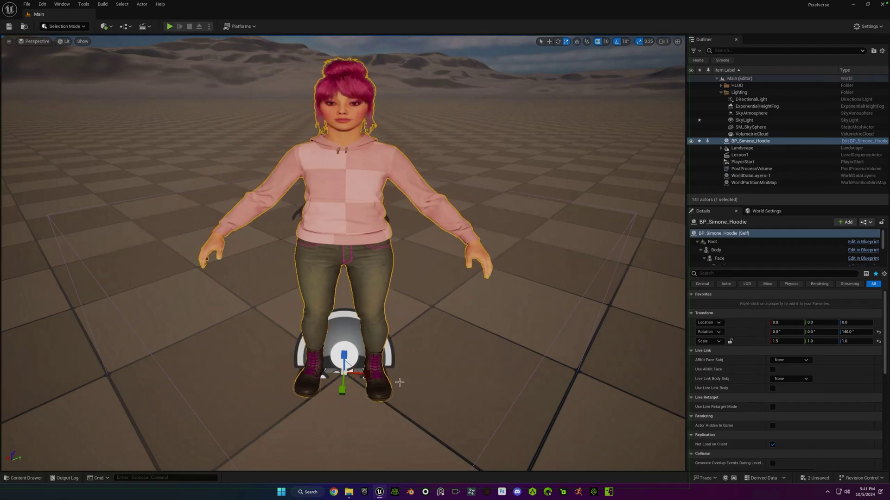
{"action": "key", "text": "ctrl+z"}
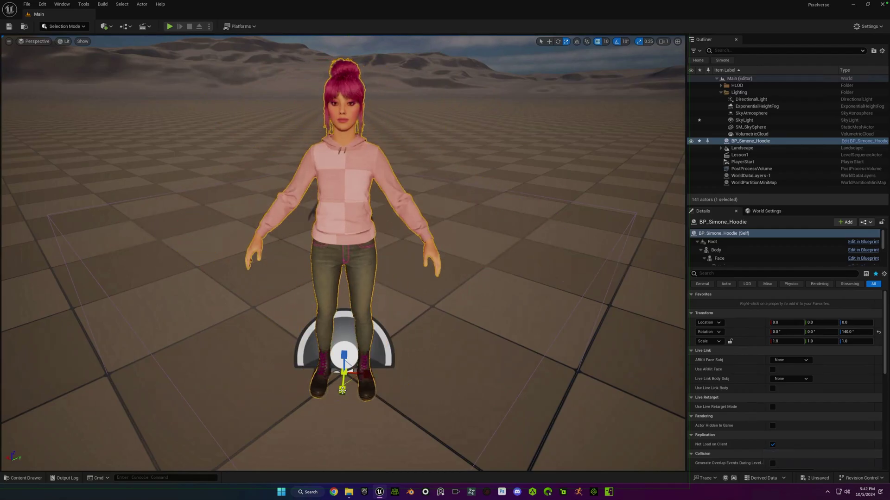
{"action": "left_click_drag", "start_coordinate": [342, 390], "coordinate": [340, 422]}
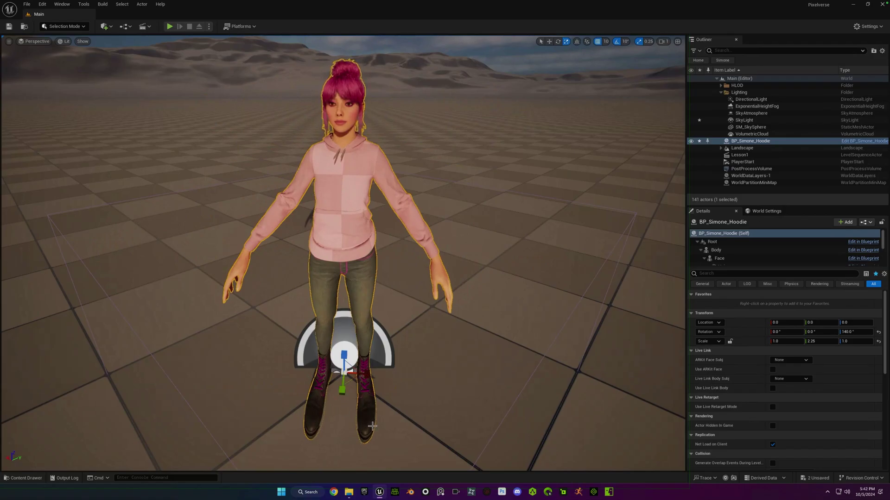
{"action": "key", "text": "ctrl+z"}
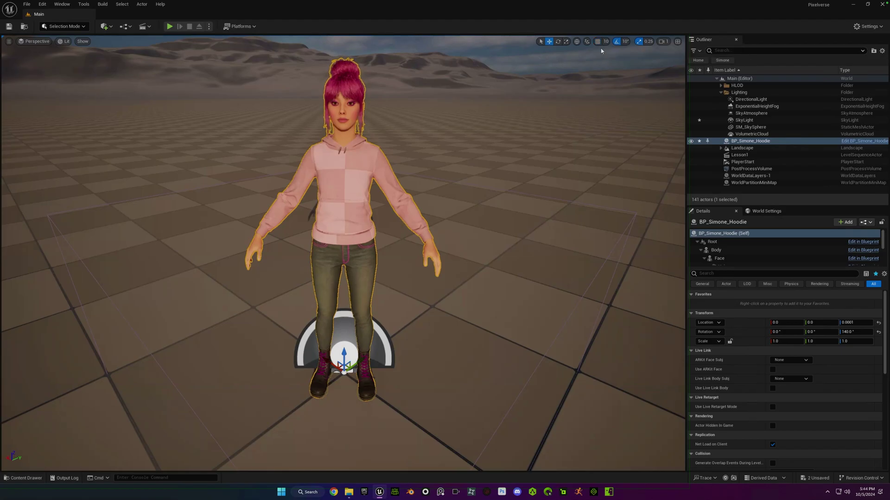
Turn off position grid snapping, raise BP_Simone_Hoodie freely to a Z location of about 22, and drop it onto the floor.
{"action": "left_click", "coordinate": [600, 43]}
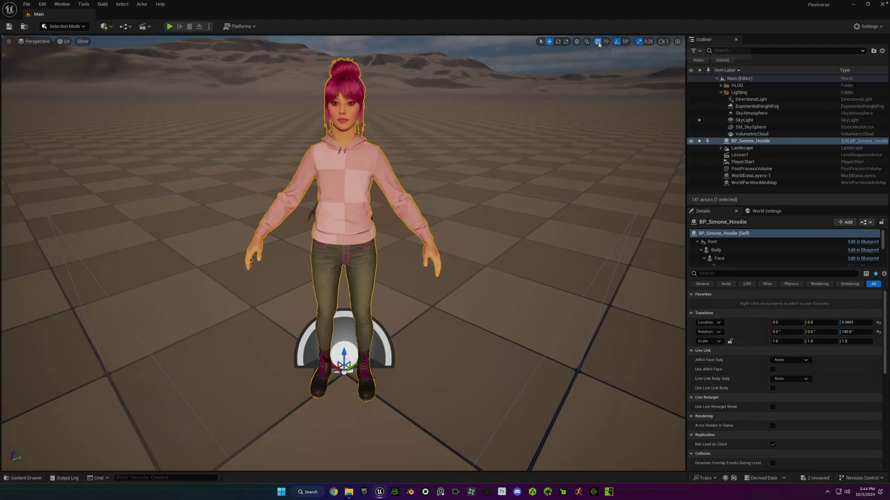
{"action": "left_click", "coordinate": [597, 42]}
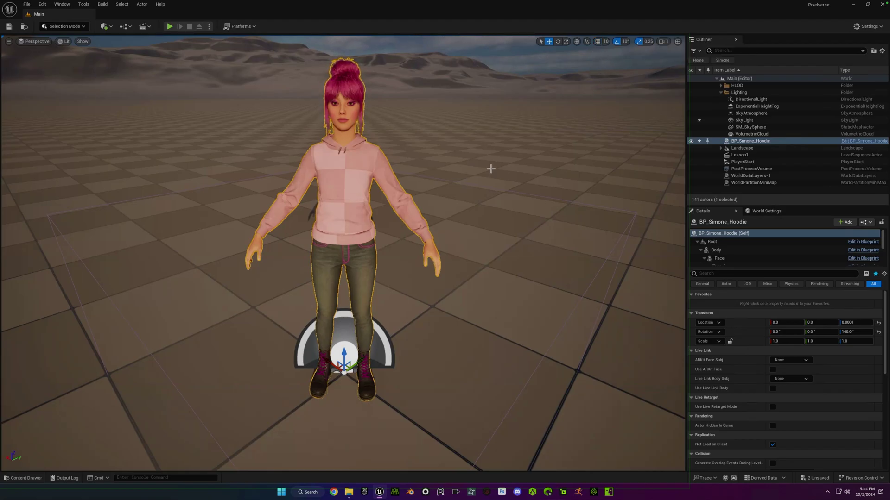
{"action": "left_click", "coordinate": [599, 42]}
{"action": "mouse_move", "coordinate": [344, 356]}
{"action": "left_mouse_down"}
{"action": "mouse_move", "coordinate": [346, 299]}
{"action": "mouse_move", "coordinate": [352, 344]}
{"action": "mouse_move", "coordinate": [356, 317]}
{"action": "mouse_move", "coordinate": [353, 334]}
{"action": "mouse_move", "coordinate": [349, 309]}
{"action": "mouse_move", "coordinate": [344, 360]}
{"action": "mouse_move", "coordinate": [343, 324]}
{"action": "mouse_move", "coordinate": [343, 359]}
{"action": "left_mouse_up"}
{"action": "left_click_drag", "start_coordinate": [343, 359], "coordinate": [358, 332]}
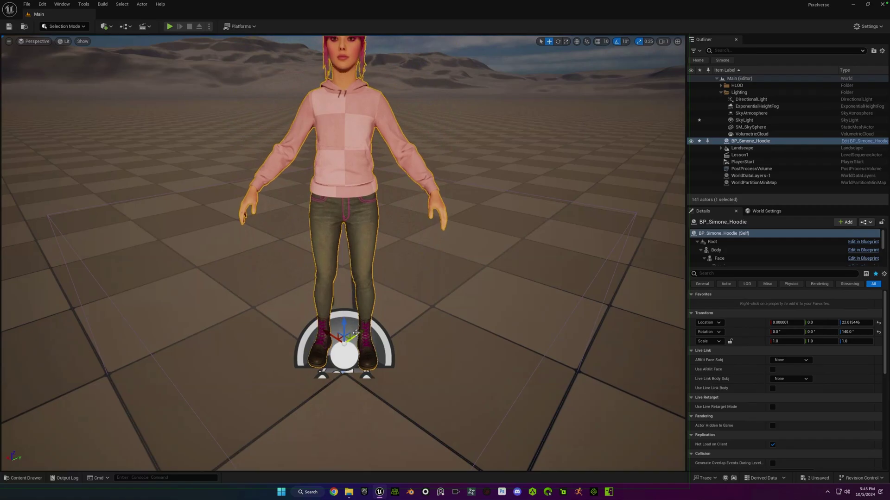
{"action": "key", "text": "End"}
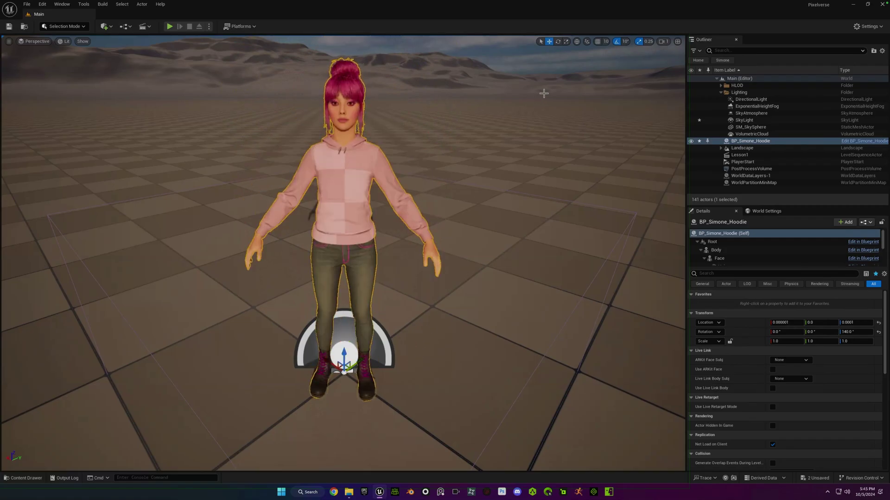
Turn position grid snapping back on and set the snap size to 100.
{"action": "left_click", "coordinate": [598, 41]}
{"action": "left_click", "coordinate": [605, 41]}
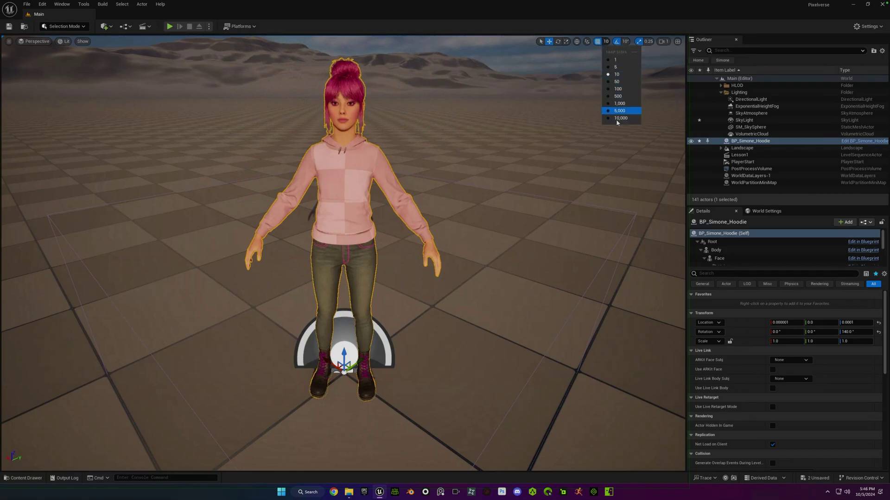
{"action": "left_click", "coordinate": [616, 88]}
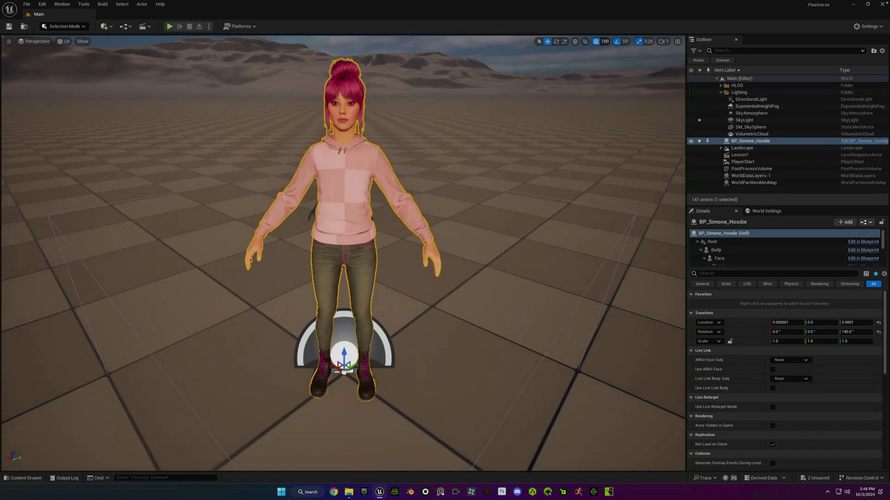
Try lifting BP_Simone_Hoodie in 100-unit increments, then undo, redo and undo the move.
{"action": "left_click_drag", "start_coordinate": [343, 355], "coordinate": [382, 168]}
{"action": "key", "text": "ctrl+z"}
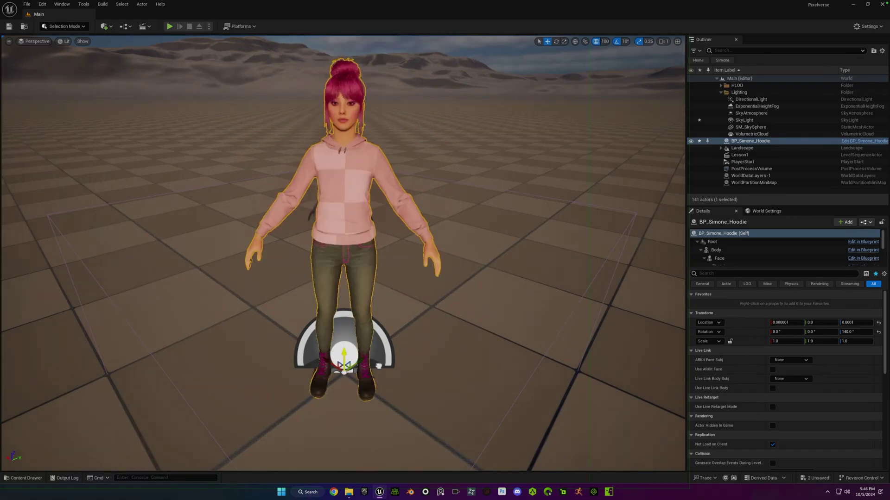
{"action": "key", "text": "ctrl+y"}
{"action": "key", "text": "ctrl+z"}
Set the position grid snap size to 1 and raise BP_Simone_Hoodie to a Z location of about 31.
{"action": "left_click", "coordinate": [605, 42]}
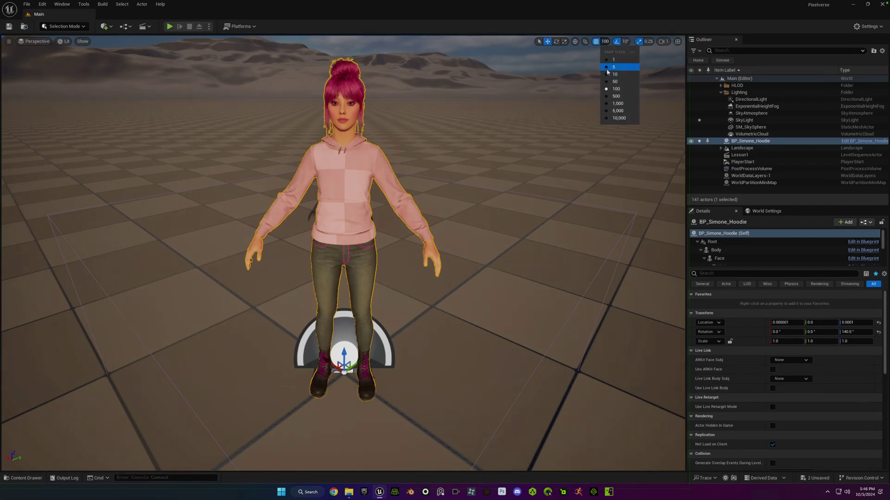
{"action": "left_click", "coordinate": [614, 60]}
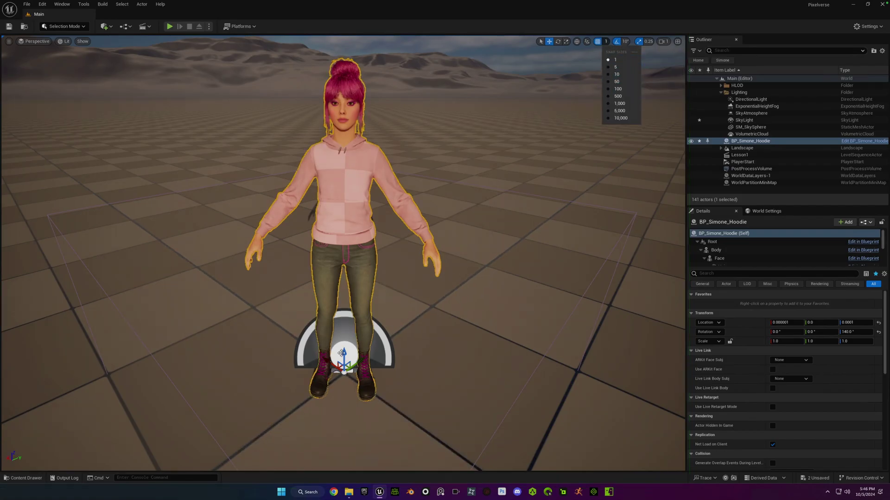
{"action": "left_click_drag", "start_coordinate": [341, 353], "coordinate": [356, 310]}
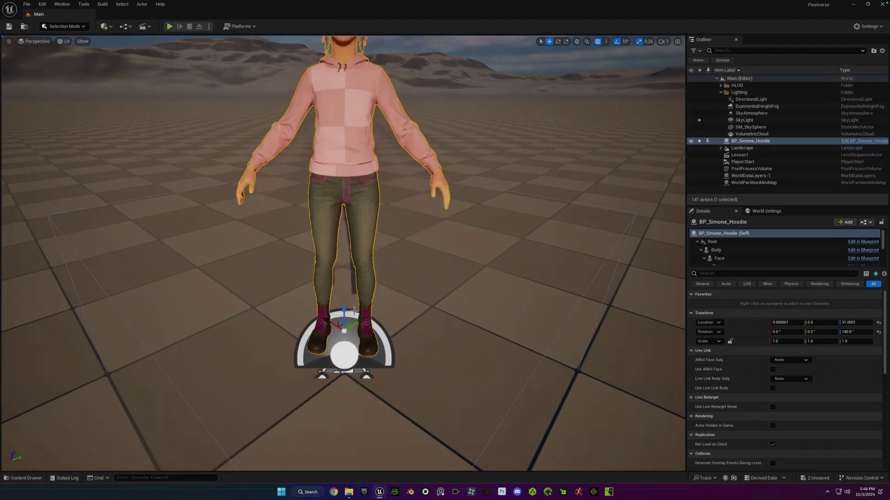
Undo the last raise, then test 5-unit position snapping by lifting BP_Simone_Hoodie to a Z location of about 15 and lowering it to 0.
{"action": "key", "text": "ctrl+z"}
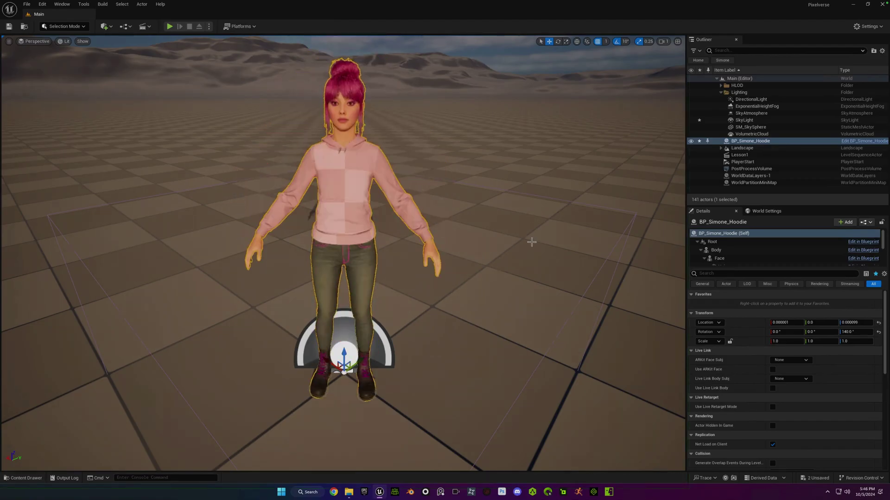
{"action": "left_click", "coordinate": [603, 43]}
{"action": "left_click", "coordinate": [603, 75]}
{"action": "left_click_drag", "start_coordinate": [339, 349], "coordinate": [344, 340]}
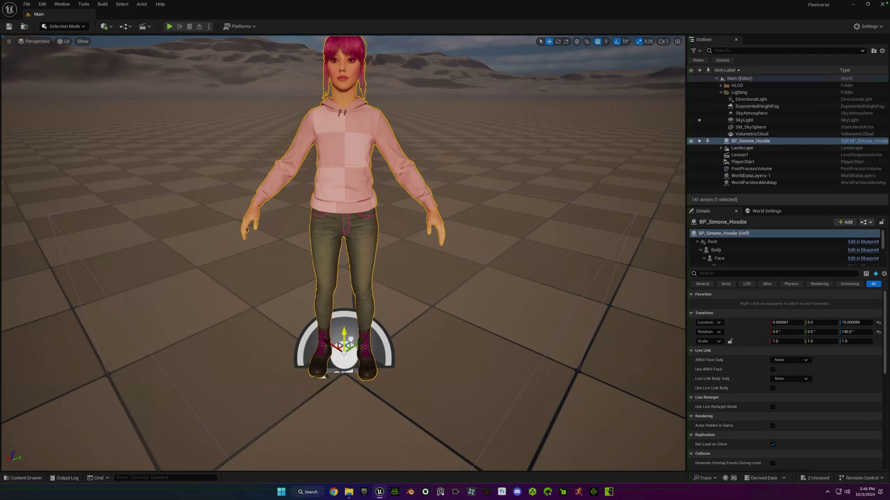
{"action": "left_click_drag", "start_coordinate": [349, 340], "coordinate": [353, 352]}
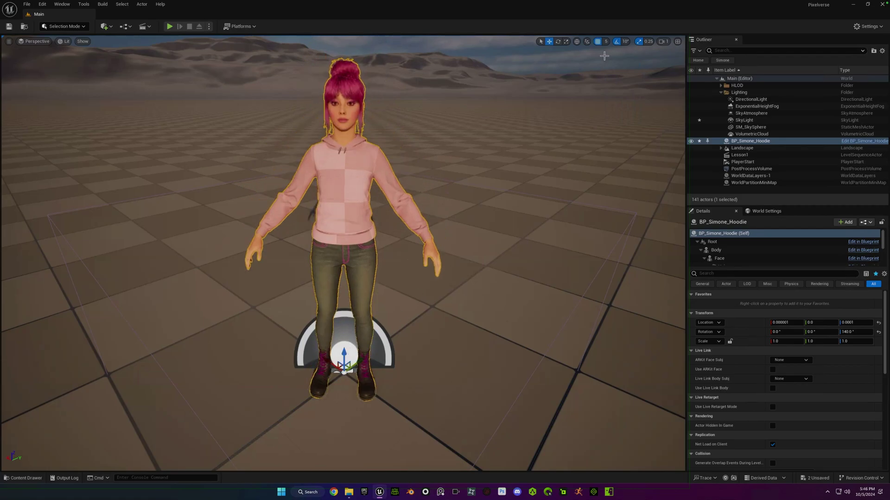
Set the position grid snap size to 10.
{"action": "left_click", "coordinate": [604, 42]}
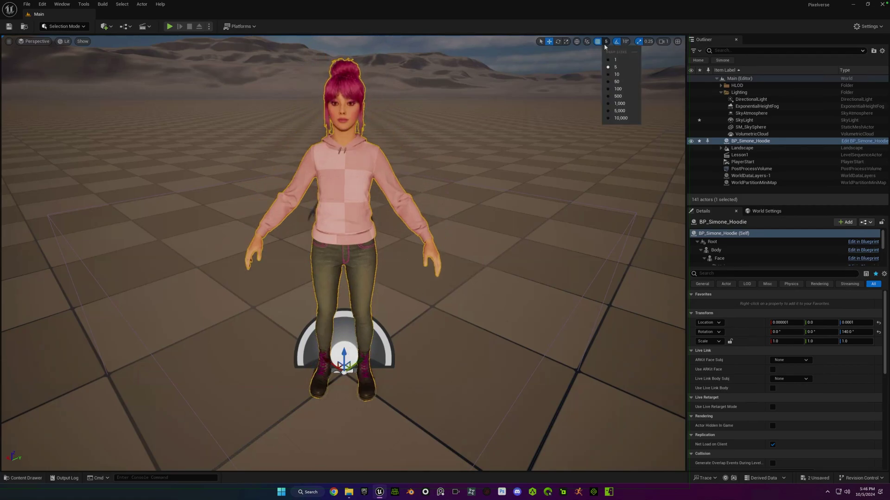
{"action": "left_click", "coordinate": [616, 74]}
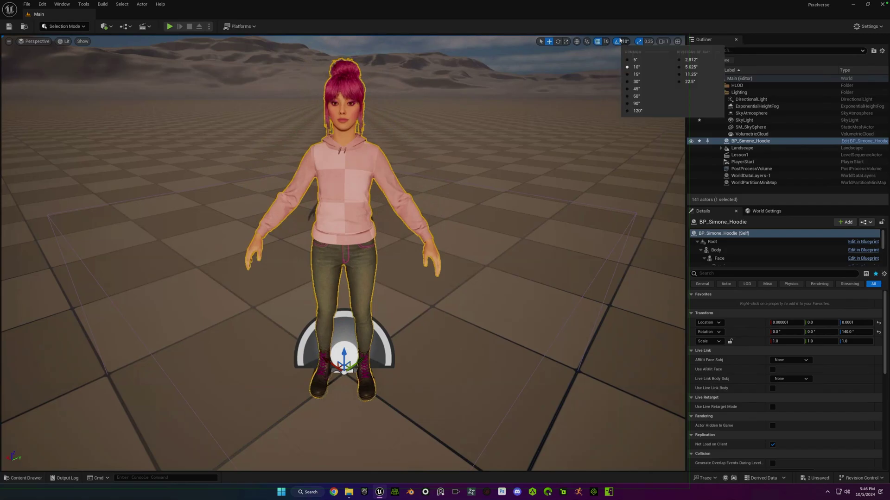
{"action": "left_click", "coordinate": [622, 20]}
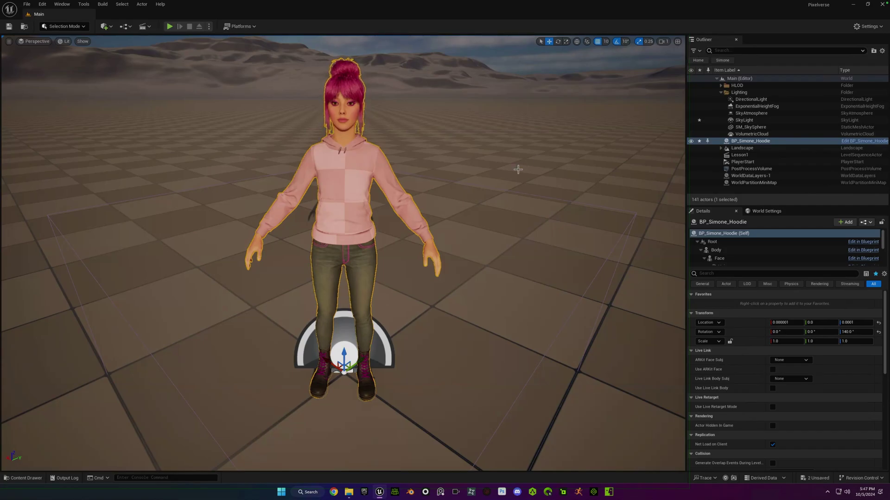
Try rotating BP_Simone_Hoodie with 10° rotation snapping, then undo the rotation.
{"action": "left_click", "coordinate": [558, 42]}
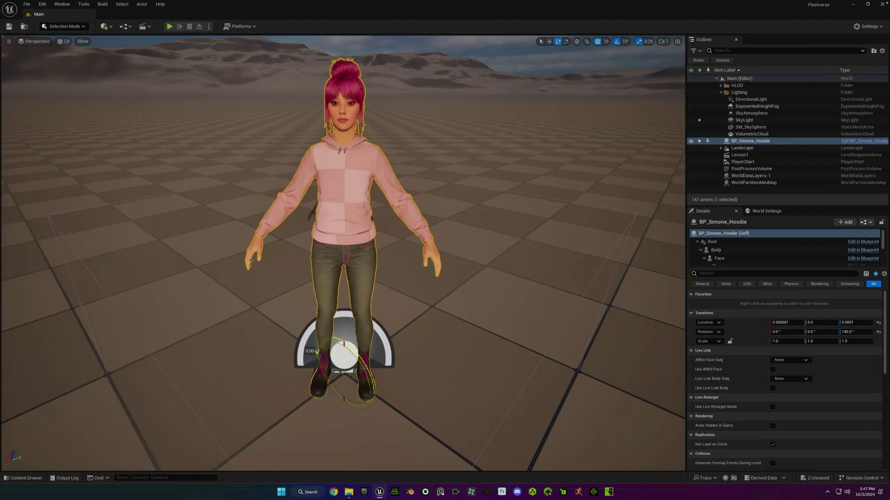
{"action": "mouse_move", "coordinate": [317, 352]}
{"action": "left_mouse_down"}
{"action": "mouse_move", "coordinate": [320, 368]}
{"action": "mouse_move", "coordinate": [315, 324]}
{"action": "mouse_move", "coordinate": [317, 339]}
{"action": "left_mouse_up"}
{"action": "key", "text": "ctrl+z"}
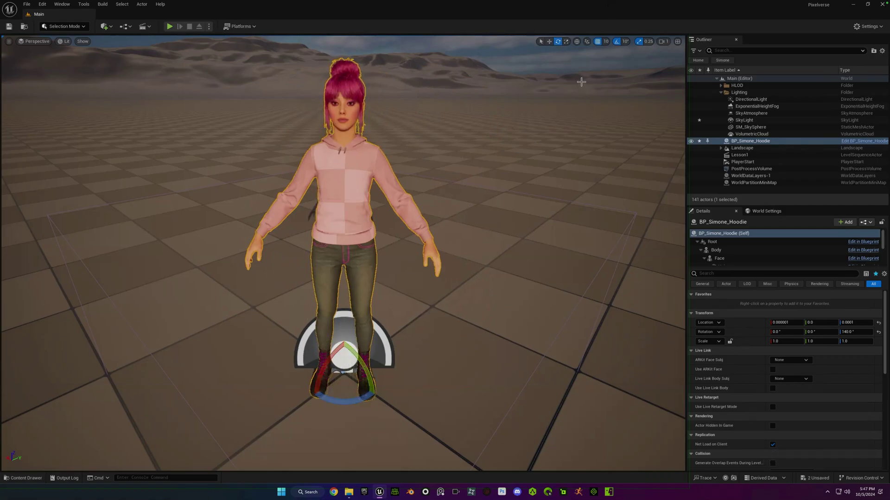
Try rotating BP_Simone_Hoodie freely with rotation snapping off and again with 10° snapping on, undoing each rotation.
{"action": "left_click", "coordinate": [617, 42]}
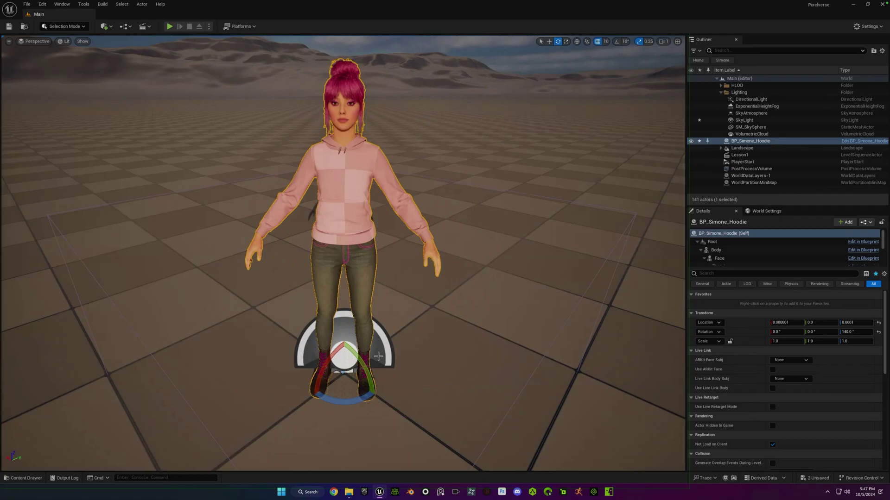
{"action": "mouse_move", "coordinate": [378, 356]}
{"action": "left_mouse_down"}
{"action": "mouse_move", "coordinate": [319, 354]}
{"action": "mouse_move", "coordinate": [371, 357]}
{"action": "left_mouse_up"}
{"action": "key", "text": "ctrl+z"}
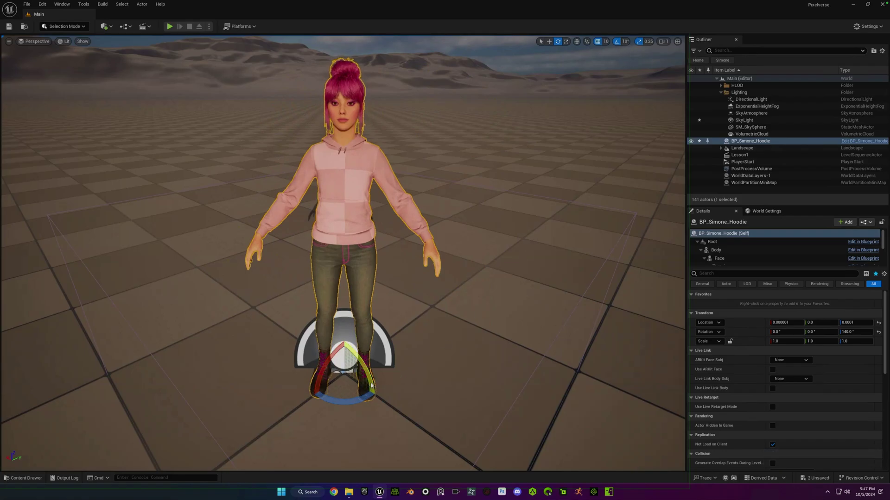
{"action": "left_click_drag", "start_coordinate": [370, 383], "coordinate": [317, 352]}
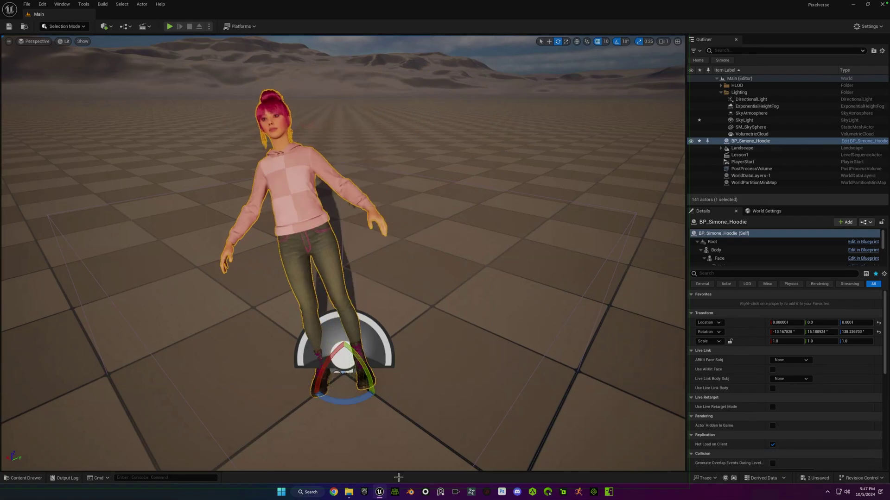
{"action": "key", "text": "ctrl+z"}
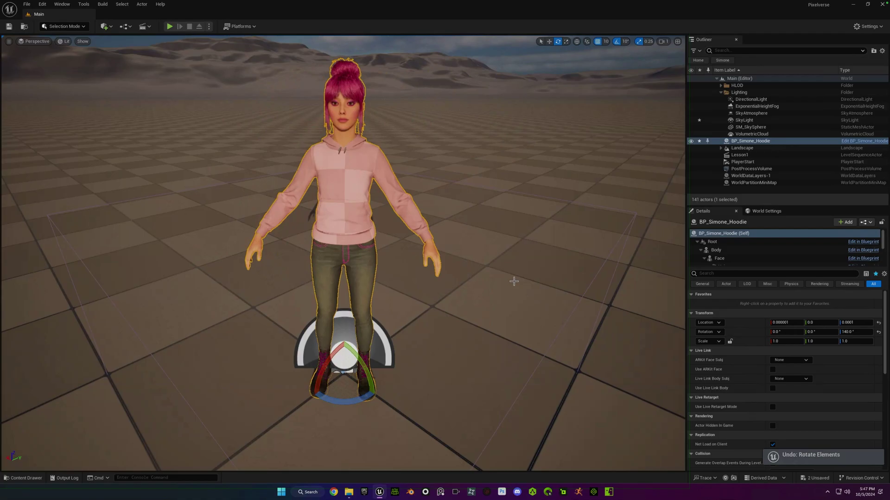
Try tilting BP_Simone_Hoodie with 45° rotation snapping, then undo the tilt and set the rotation snap back to 10°.
{"action": "left_click", "coordinate": [625, 42]}
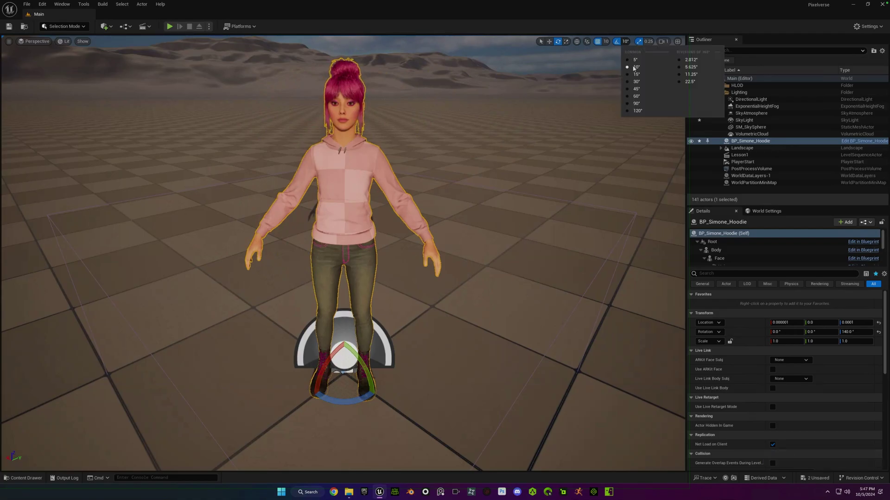
{"action": "left_click", "coordinate": [634, 86]}
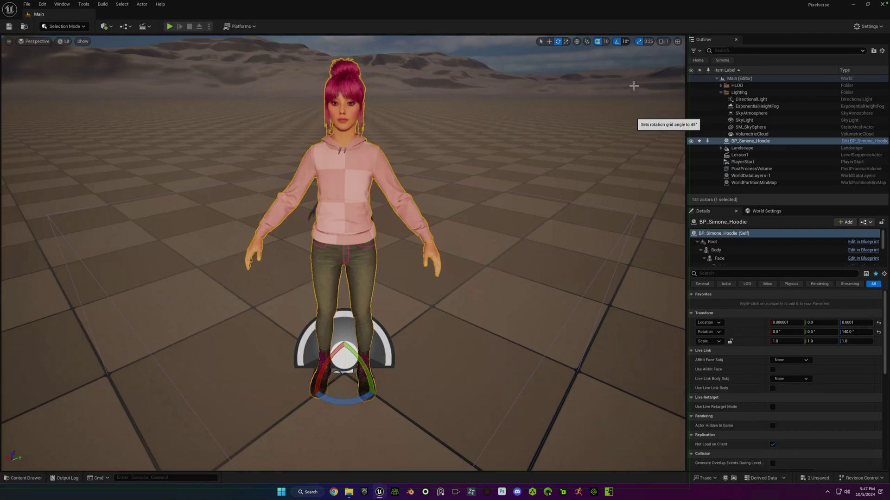
{"action": "left_click_drag", "start_coordinate": [366, 370], "coordinate": [345, 345]}
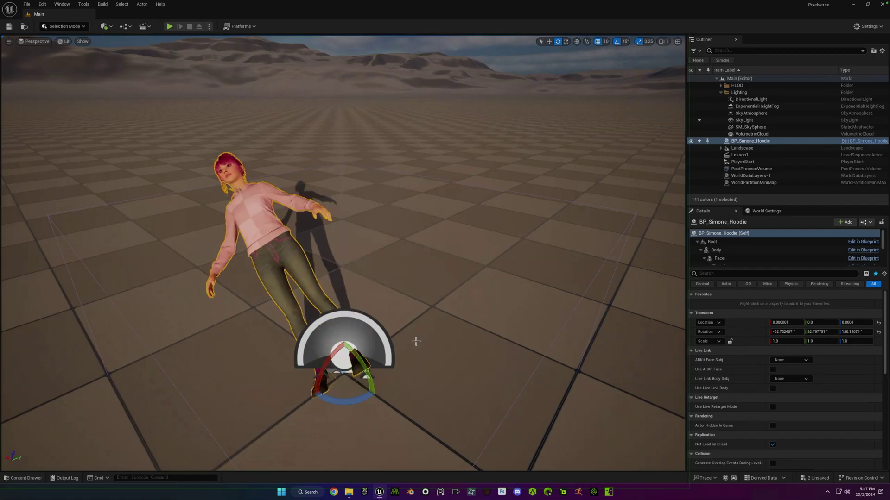
{"action": "key", "text": "ctrl+z"}
{"action": "left_click", "coordinate": [625, 41]}
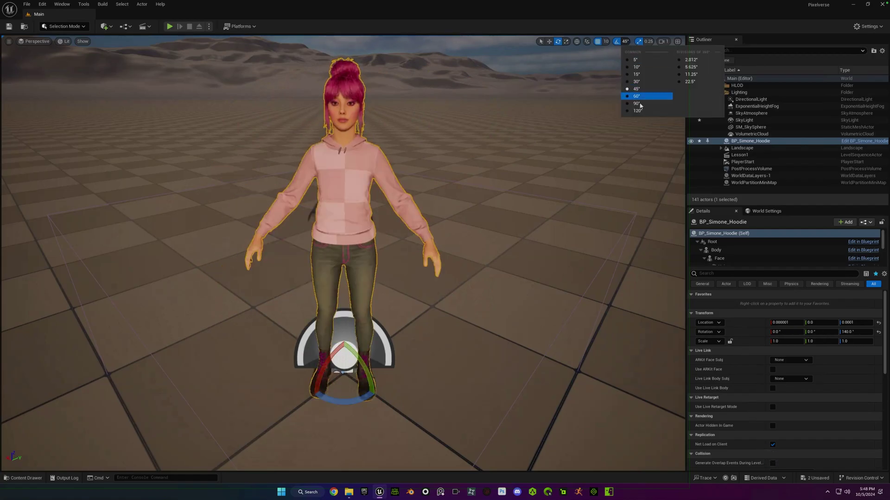
{"action": "left_click", "coordinate": [632, 75]}
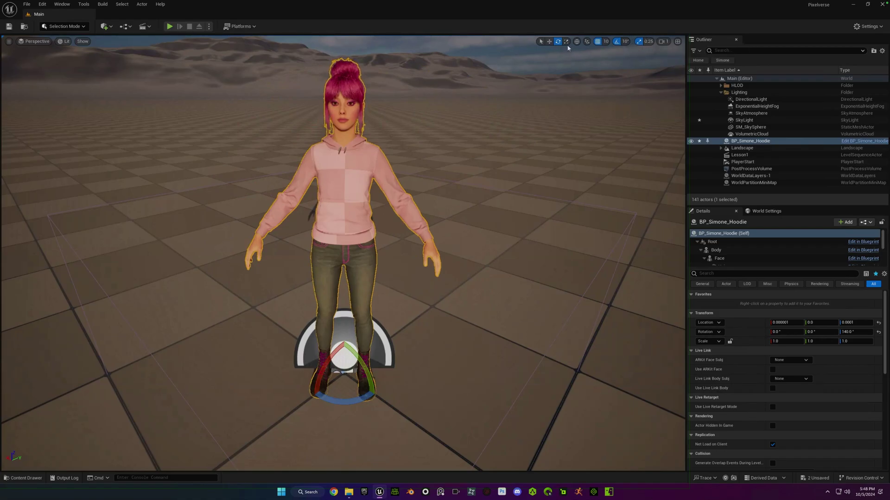
Try stretching BP_Simone_Hoodie to a Z scale of 1.75 with the scale tool, then undo the scaling.
{"action": "left_click", "coordinate": [566, 41]}
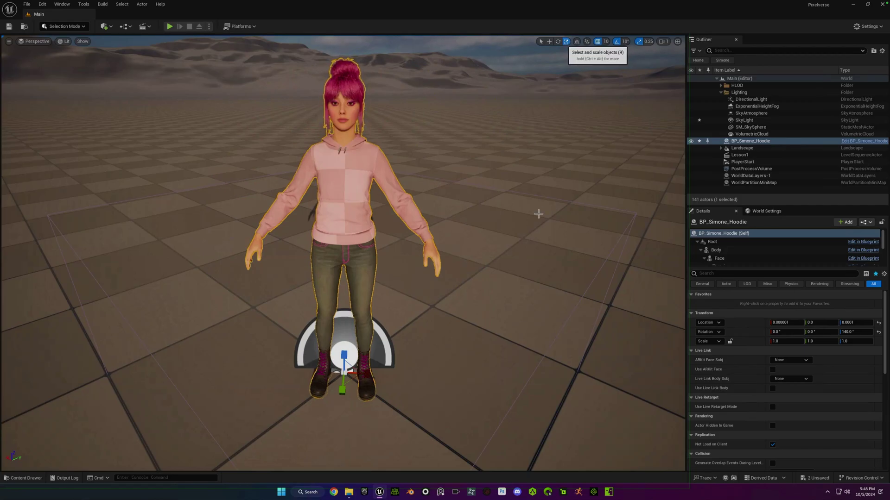
{"action": "left_click_drag", "start_coordinate": [345, 357], "coordinate": [345, 332]}
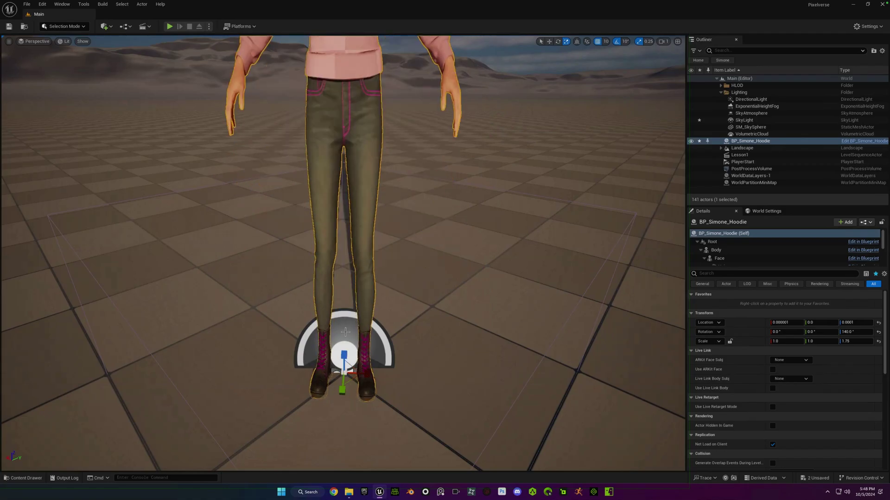
{"action": "key", "text": "ctrl+z"}
Set the scale snap size to 10, try stretching BP_Simone_Hoodie to a Z scale of 10, and undo the scaling.
{"action": "left_click", "coordinate": [648, 41]}
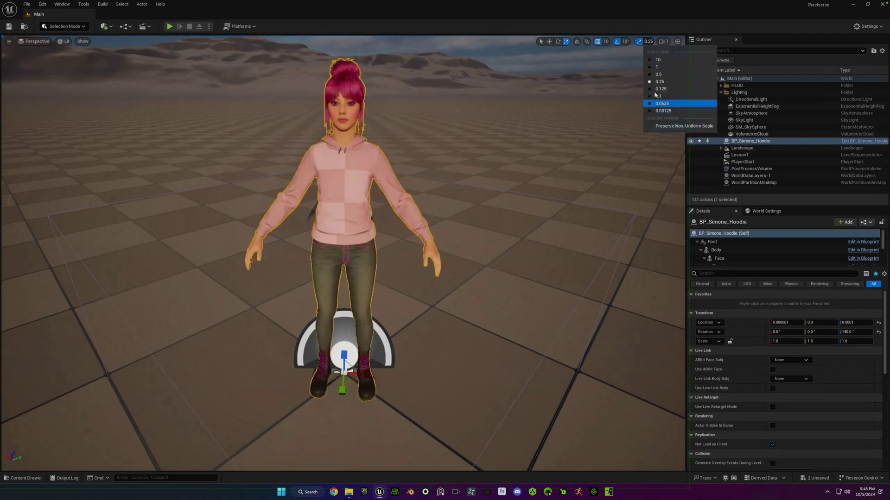
{"action": "left_click", "coordinate": [653, 60]}
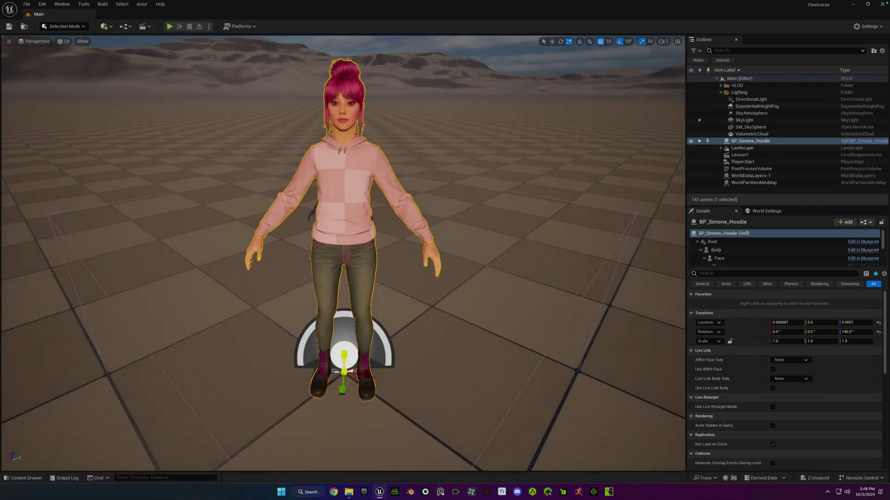
{"action": "left_click_drag", "start_coordinate": [344, 355], "coordinate": [391, 224]}
{"action": "key", "text": "f"}
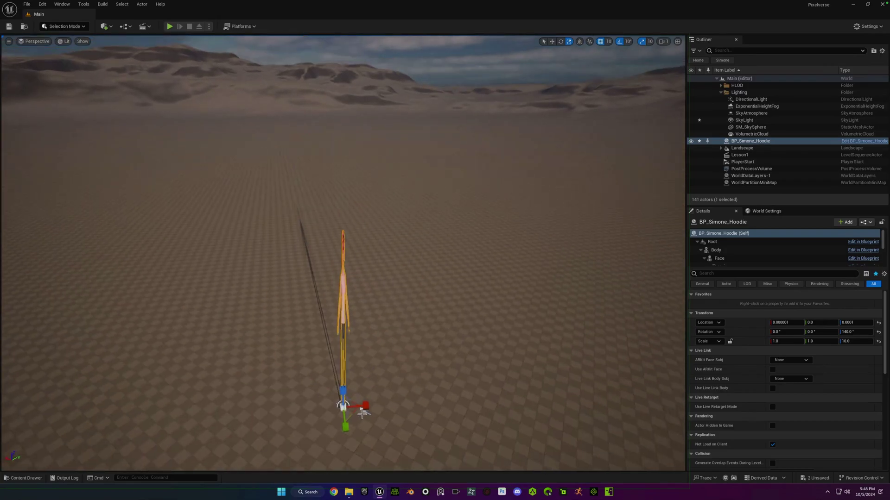
{"action": "key", "text": "ctrl+z"}
{"action": "key", "text": "f"}
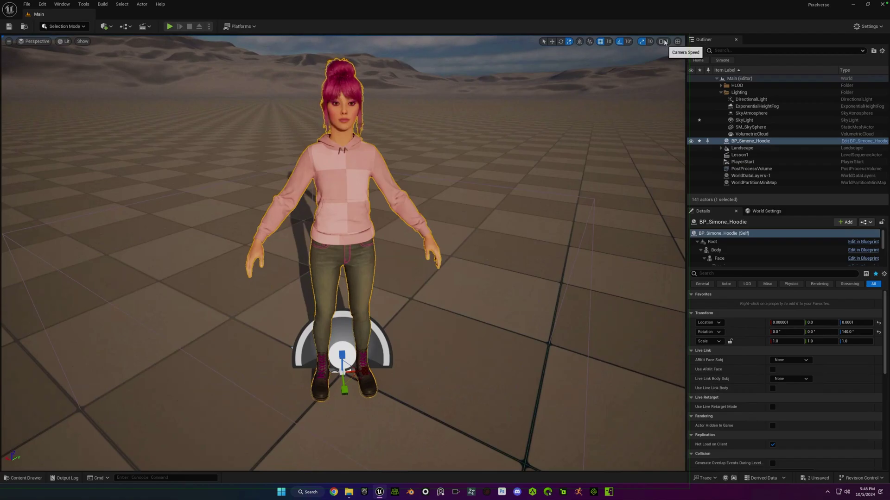
Check the camera speed setting and test viewport navigation around BP_Simone_Hoodie at camera speed 1.
{"action": "left_click", "coordinate": [664, 42]}
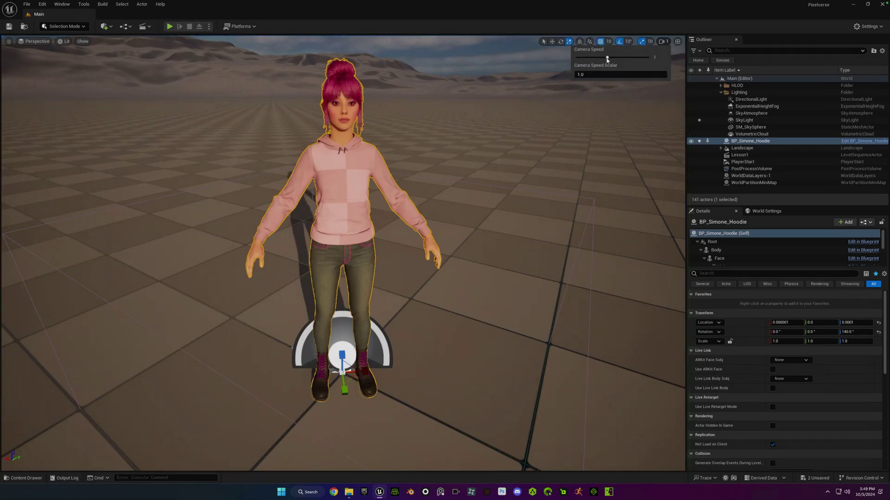
{"action": "left_click", "coordinate": [628, 42]}
{"action": "left_click", "coordinate": [345, 178]}
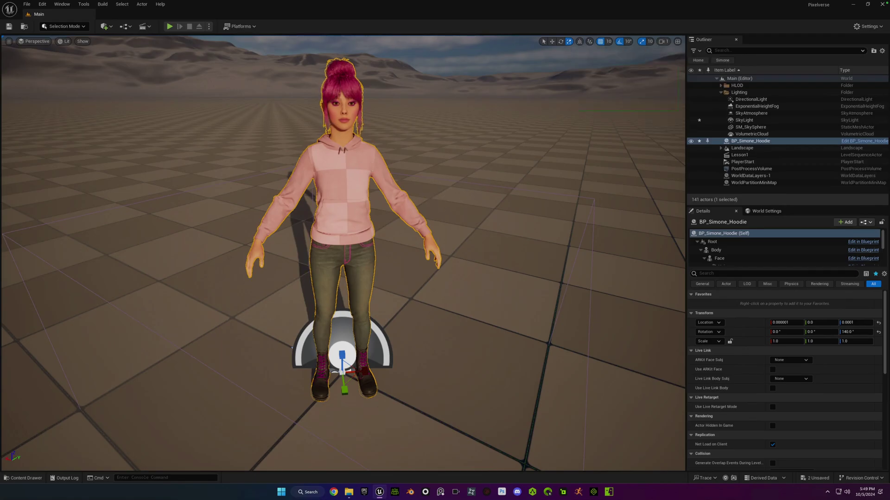
{"action": "left_click_drag", "start_coordinate": [345, 178], "coordinate": [349, 155]}
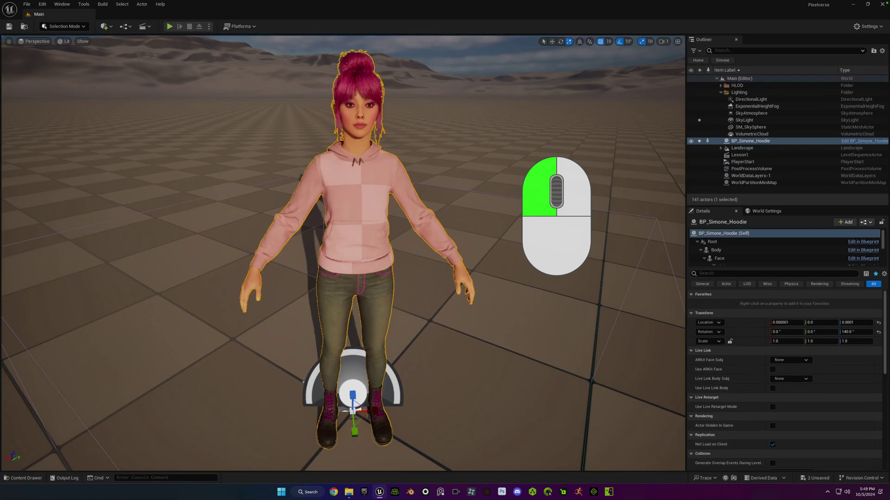
{"action": "mouse_move", "coordinate": [356, 409]}
{"action": "left_mouse_down"}
{"action": "mouse_move", "coordinate": [364, 424]}
{"action": "mouse_move", "coordinate": [362, 410]}
{"action": "mouse_move", "coordinate": [369, 420]}
{"action": "mouse_move", "coordinate": [417, 419]}
{"action": "mouse_move", "coordinate": [368, 421]}
{"action": "mouse_move", "coordinate": [362, 413]}
{"action": "mouse_move", "coordinate": [363, 425]}
{"action": "mouse_move", "coordinate": [359, 415]}
{"action": "left_mouse_up"}
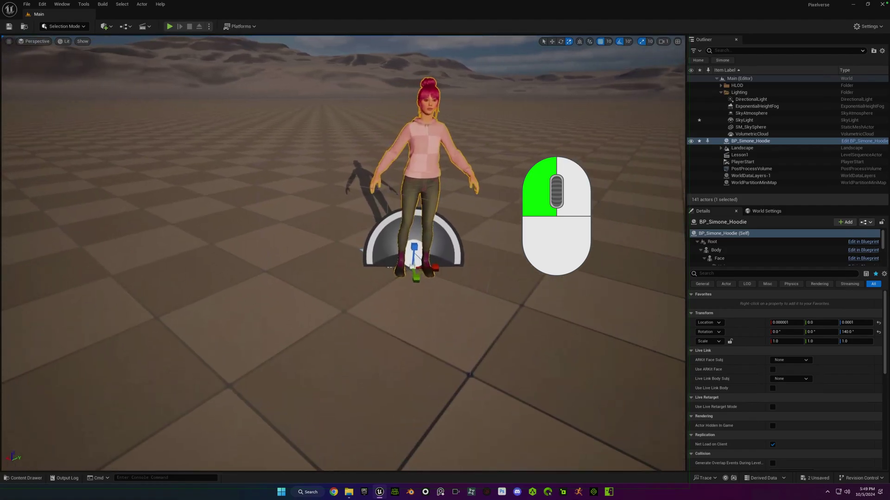
{"action": "left_click_drag", "start_coordinate": [356, 217], "coordinate": [355, 220]}
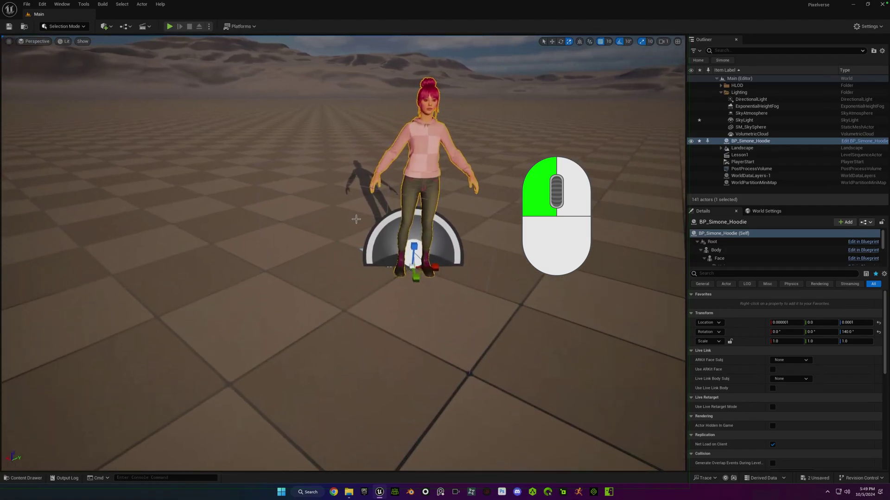
Set the camera speed to 8 and test viewport navigation around BP_Simone_Hoodie at that speed.
{"action": "left_click", "coordinate": [661, 42]}
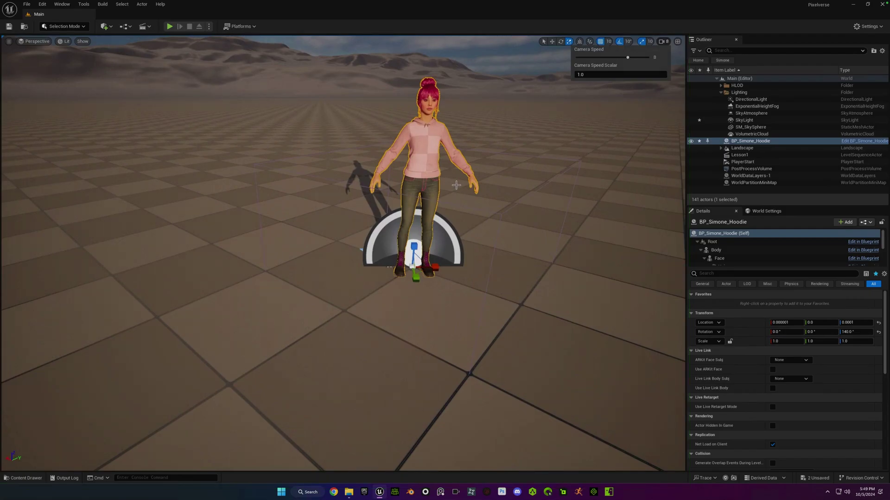
{"action": "mouse_move", "coordinate": [456, 185]}
{"action": "left_mouse_down"}
{"action": "mouse_move", "coordinate": [455, 232]}
{"action": "mouse_move", "coordinate": [459, 148]}
{"action": "mouse_move", "coordinate": [460, 227]}
{"action": "mouse_move", "coordinate": [459, 153]}
{"action": "mouse_move", "coordinate": [458, 218]}
{"action": "mouse_move", "coordinate": [463, 179]}
{"action": "left_mouse_up"}
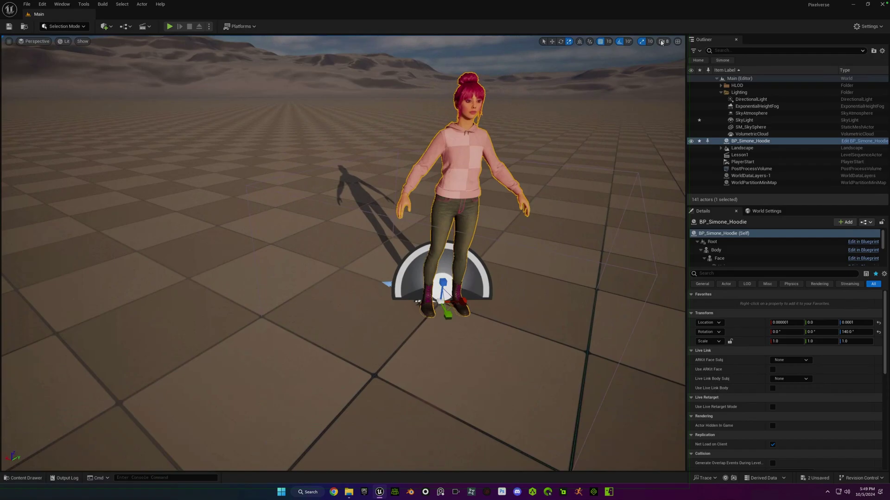
Try camera speeds of 1 and 3, then set the camera speed to 8.
{"action": "left_click", "coordinate": [662, 42]}
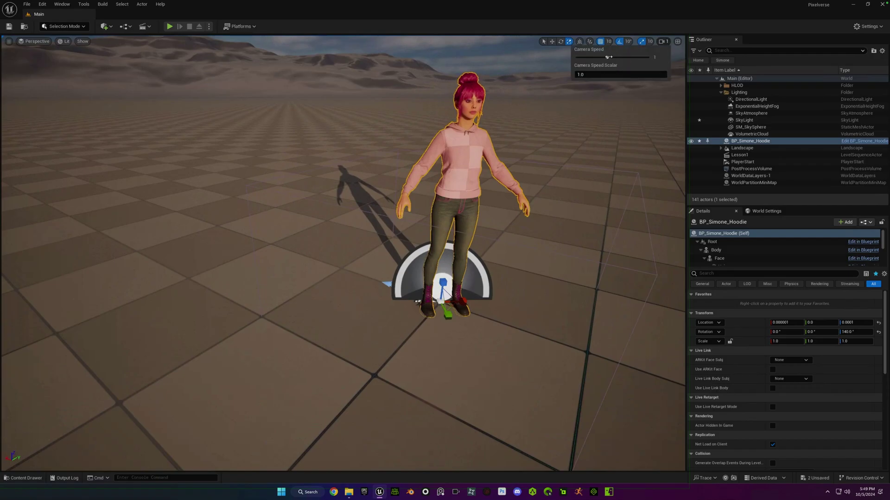
{"action": "left_click_drag", "start_coordinate": [609, 57], "coordinate": [625, 57]}
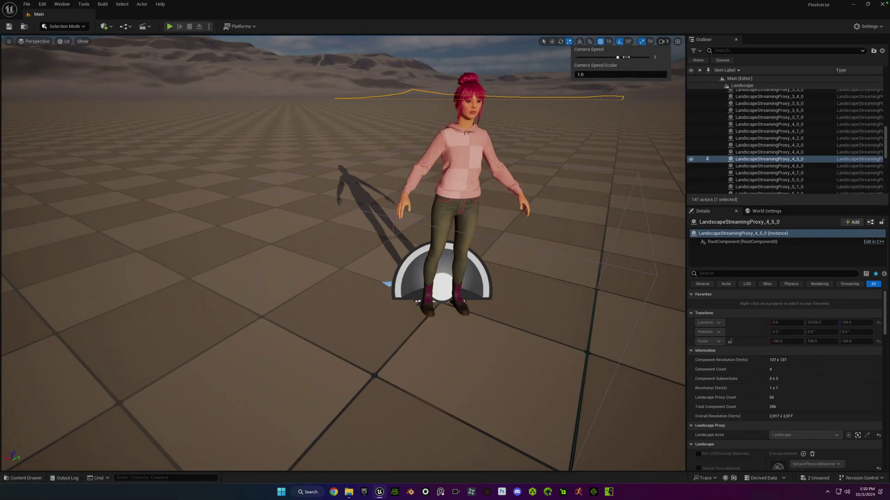
{"action": "left_click_drag", "start_coordinate": [625, 58], "coordinate": [610, 57]}
Set the Camera Speed Scalar to 2.
{"action": "left_click", "coordinate": [597, 75]}
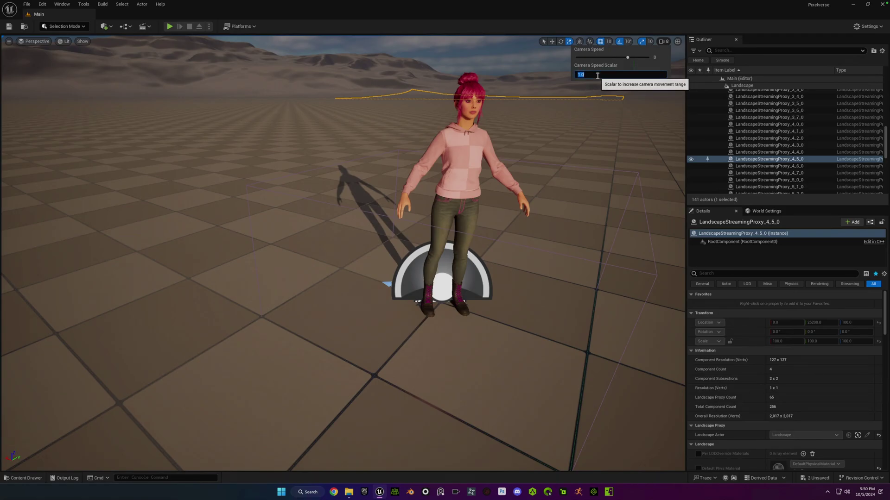
{"action": "type", "text": "2"}
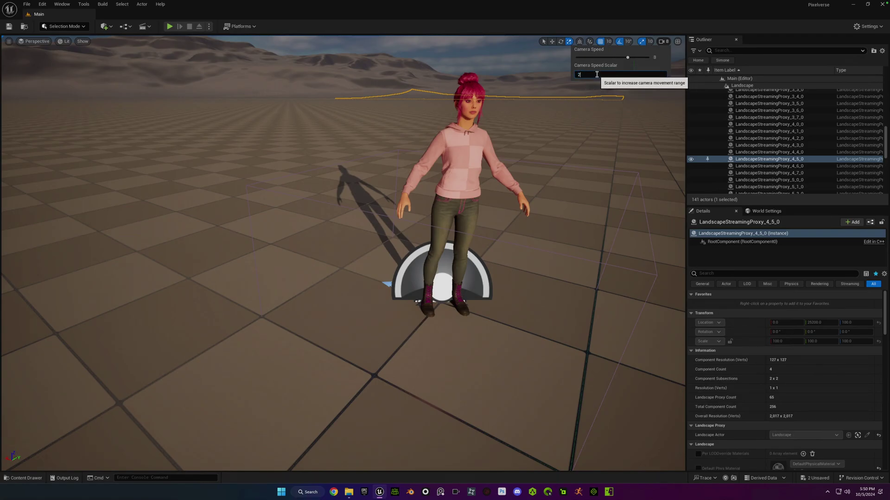
{"action": "key", "text": "Return"}
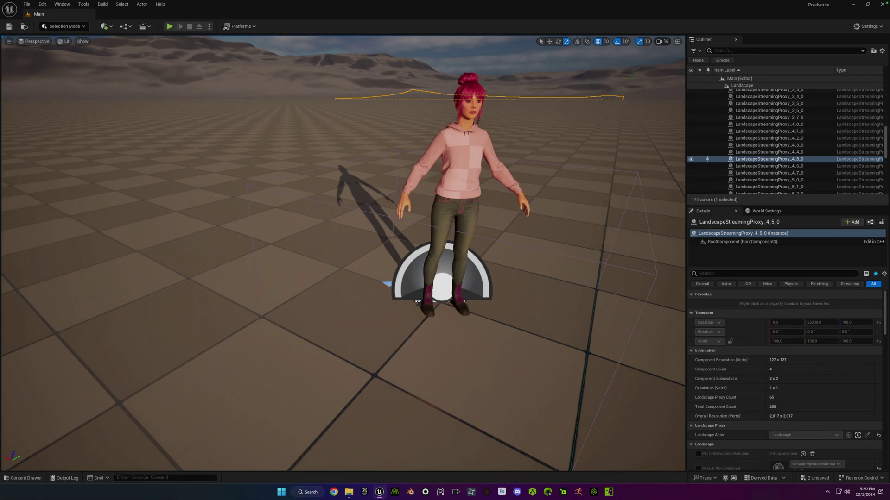
Test viewport navigation around BP_Simone_Hoodie at camera speed 16 with the scalar at 2.
{"action": "left_click_drag", "start_coordinate": [343, 253], "coordinate": [343, 209]}
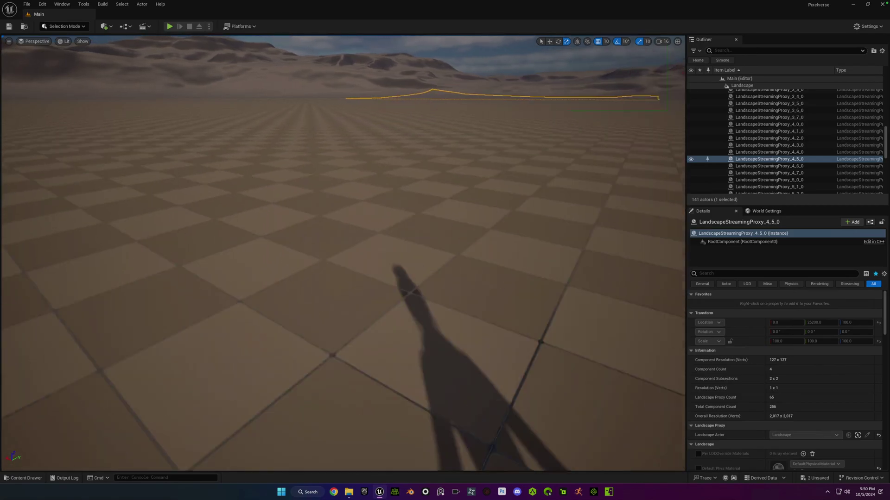
{"action": "key", "text": "s"}
{"action": "key", "text": "w"}
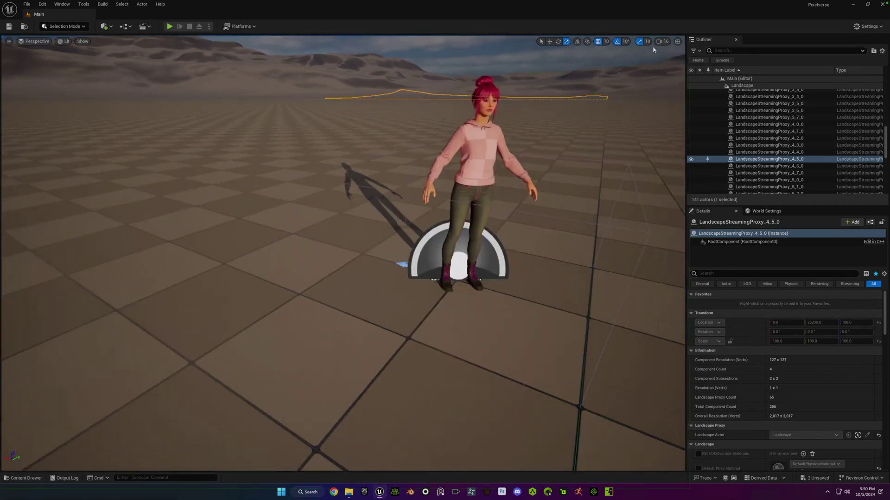
Raise the camera speed to 64 and test viewport navigation around BP_Simone_Hoodie at that speed.
{"action": "left_click", "coordinate": [662, 42]}
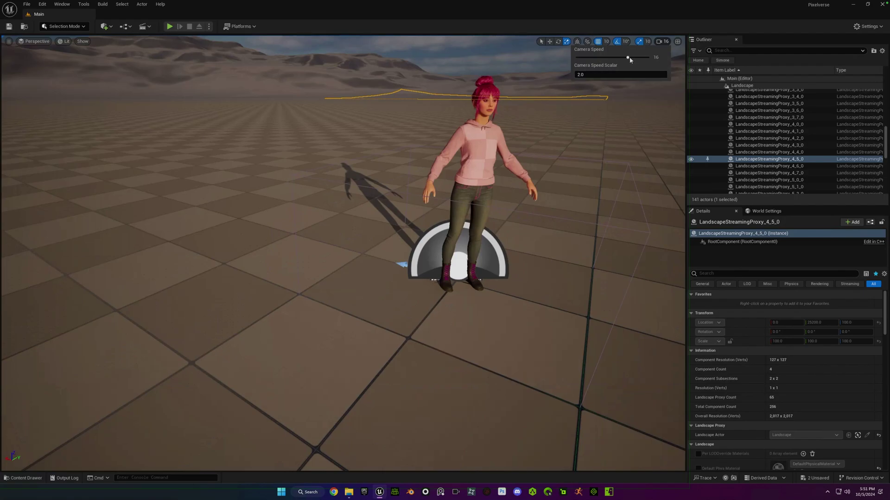
{"action": "left_click_drag", "start_coordinate": [628, 58], "coordinate": [662, 60]}
{"action": "left_click", "coordinate": [591, 75]}
{"action": "left_click_drag", "start_coordinate": [453, 104], "coordinate": [455, 139]}
{"action": "right_click_drag", "start_coordinate": [450, 104], "coordinate": [449, 104]}
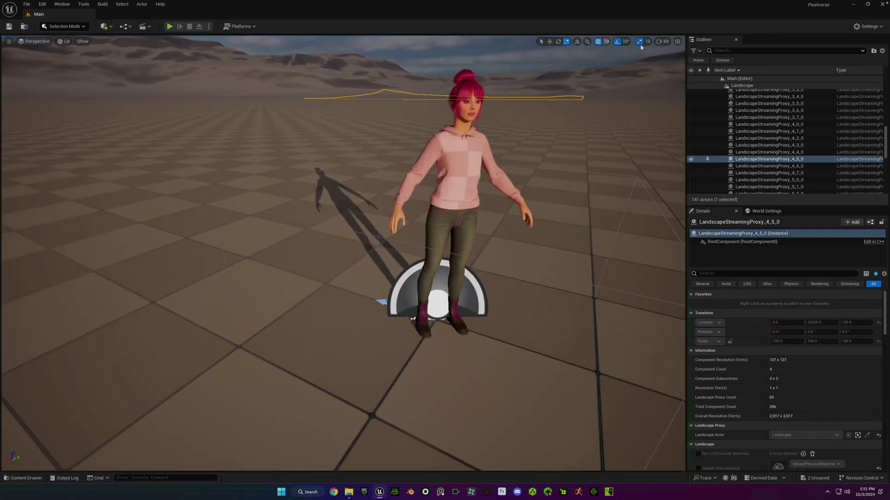
Set the Camera Speed Scalar to 202 and test viewport navigation with it.
{"action": "left_click", "coordinate": [660, 42]}
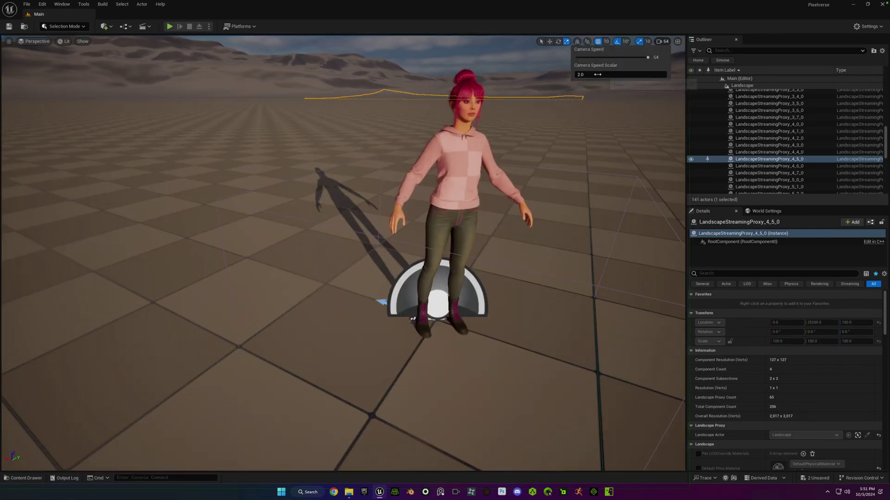
{"action": "left_click", "coordinate": [597, 75]}
{"action": "type", "text": "202"}
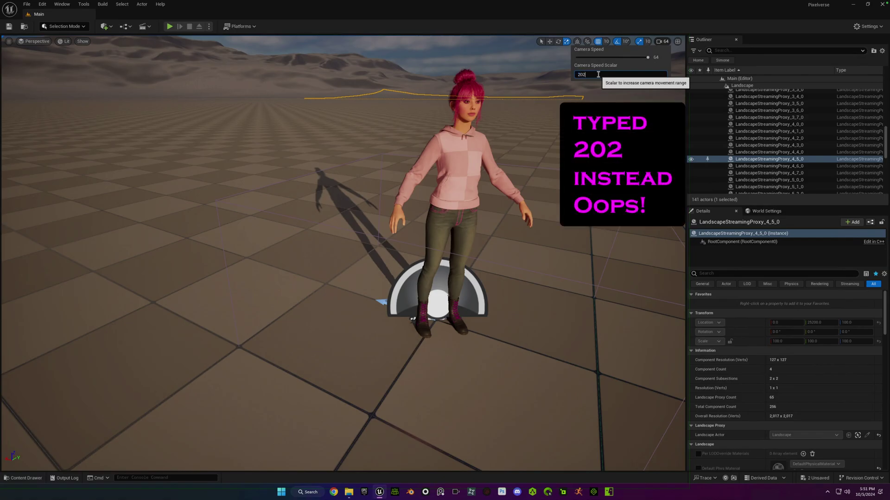
{"action": "key", "text": "Return"}
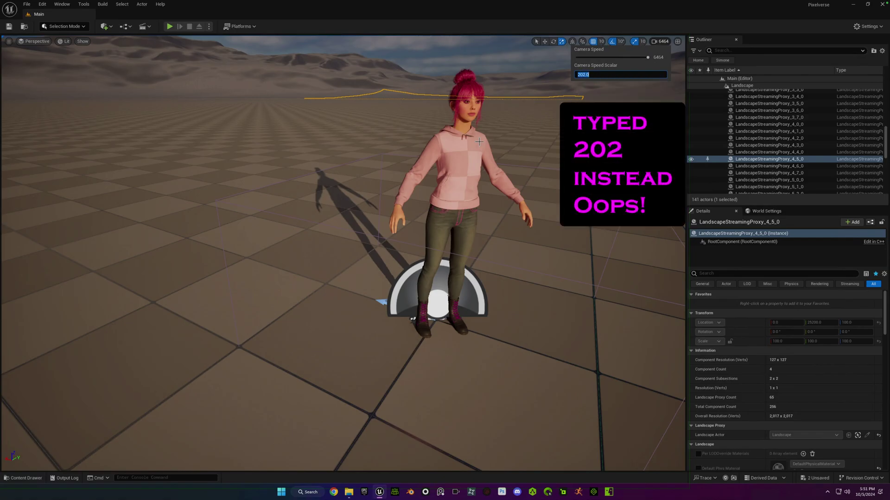
{"action": "right_click_drag", "start_coordinate": [345, 103], "coordinate": [462, 153]}
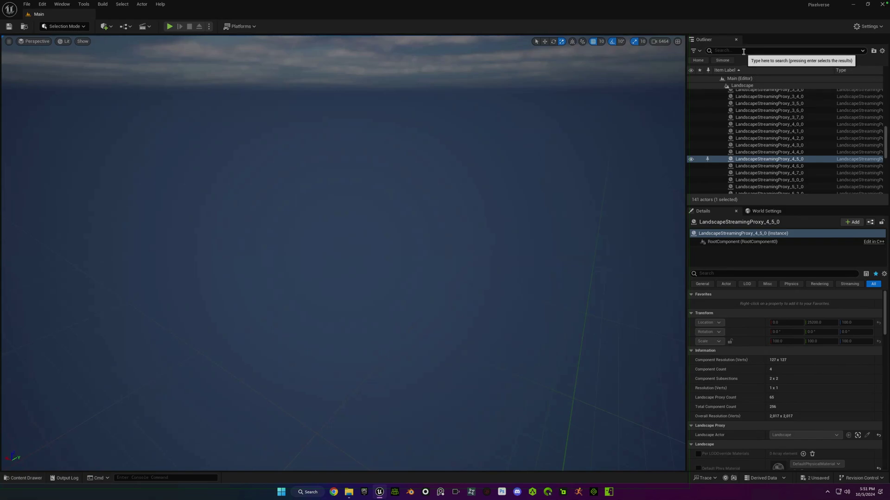
Search the Outliner for "simone", focus the viewport on BP_Simone_Hoodie and clear the search.
{"action": "left_click", "coordinate": [743, 52]}
{"action": "type", "text": "simone"}
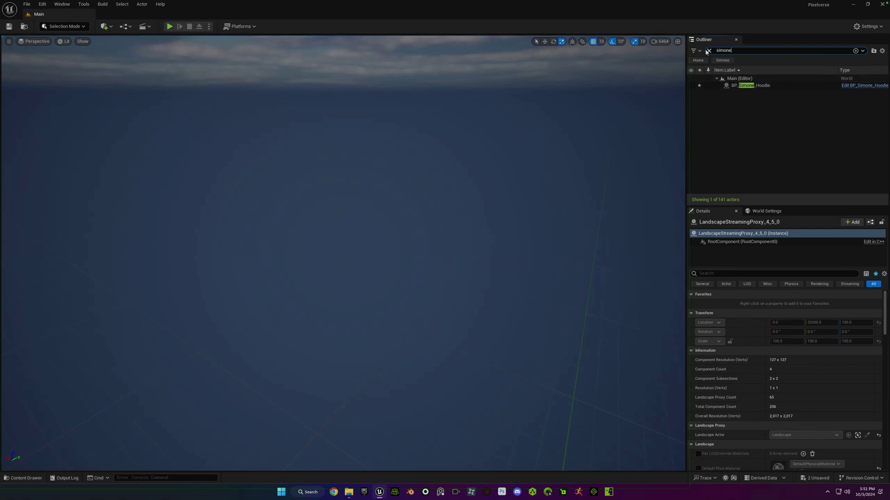
{"action": "left_click", "coordinate": [744, 86]}
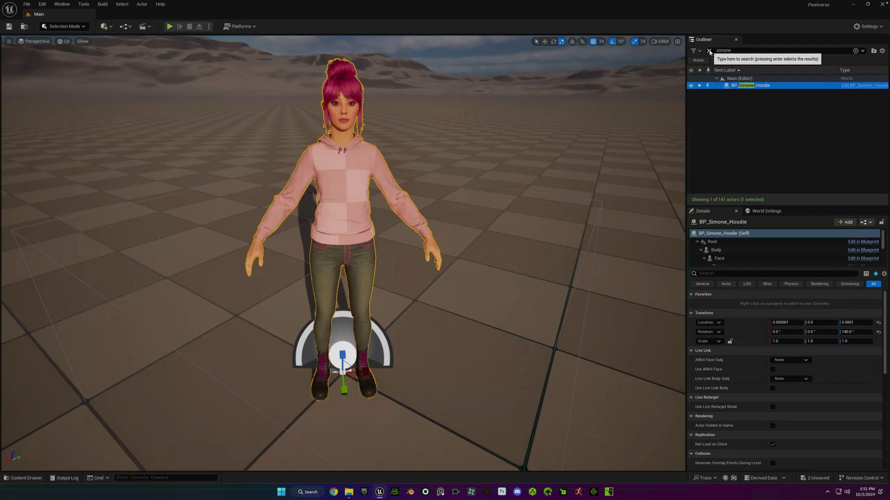
{"action": "left_click", "coordinate": [709, 52]}
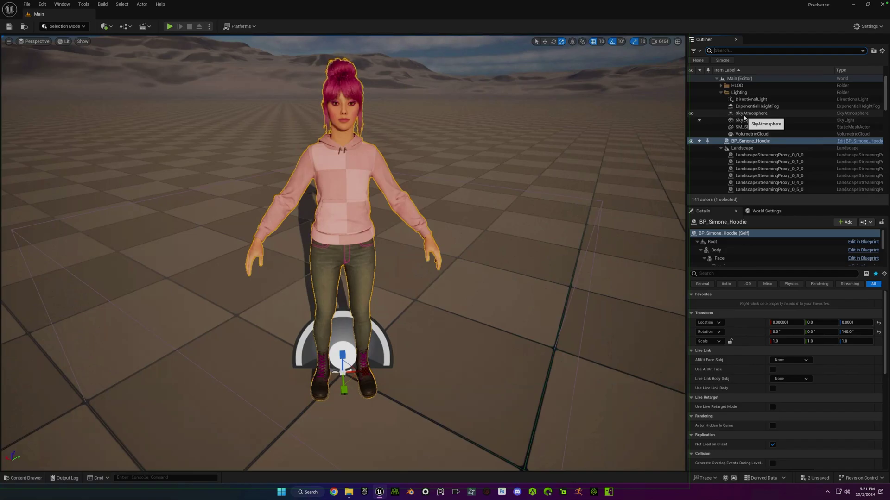
Set the Camera Speed Scalar to 1 and the camera speed to 1.
{"action": "left_click", "coordinate": [658, 42]}
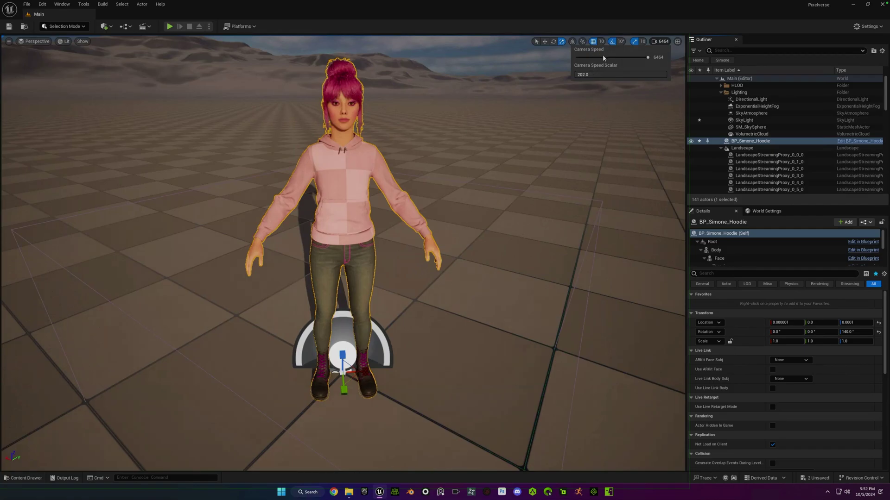
{"action": "left_click", "coordinate": [619, 75]}
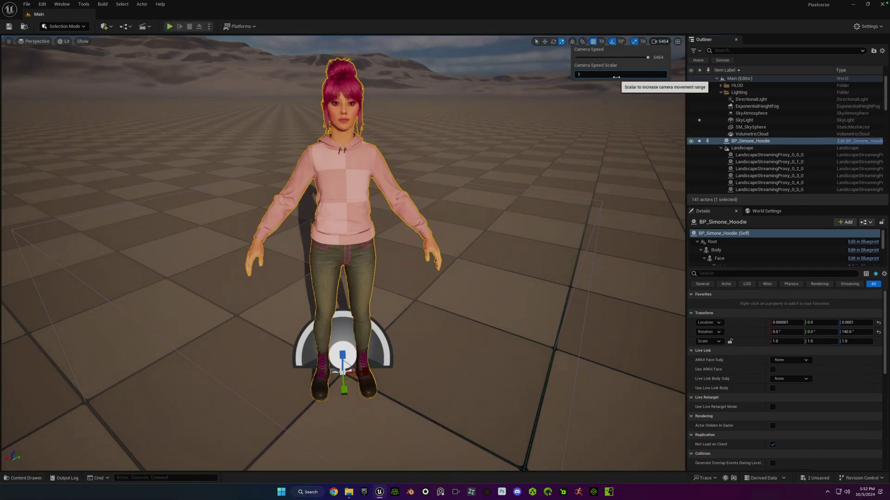
{"action": "left_click", "coordinate": [640, 58]}
{"action": "left_click_drag", "start_coordinate": [640, 58], "coordinate": [609, 58]}
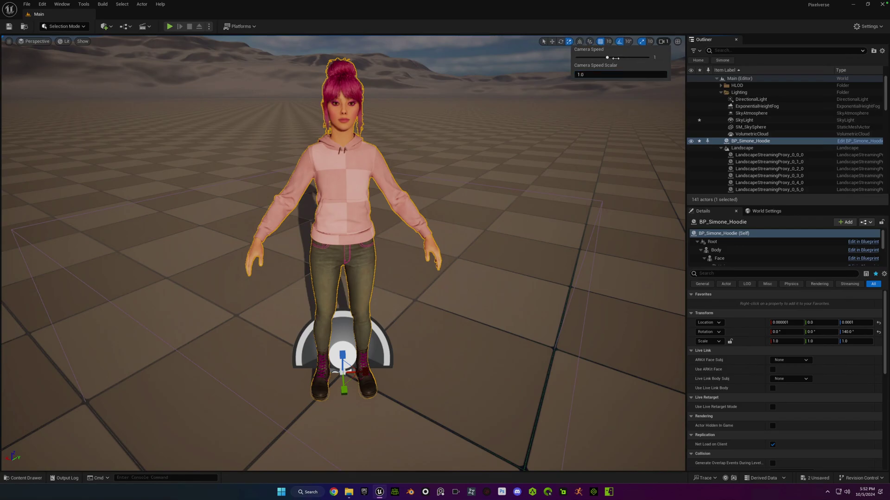
{"action": "left_click", "coordinate": [514, 135]}
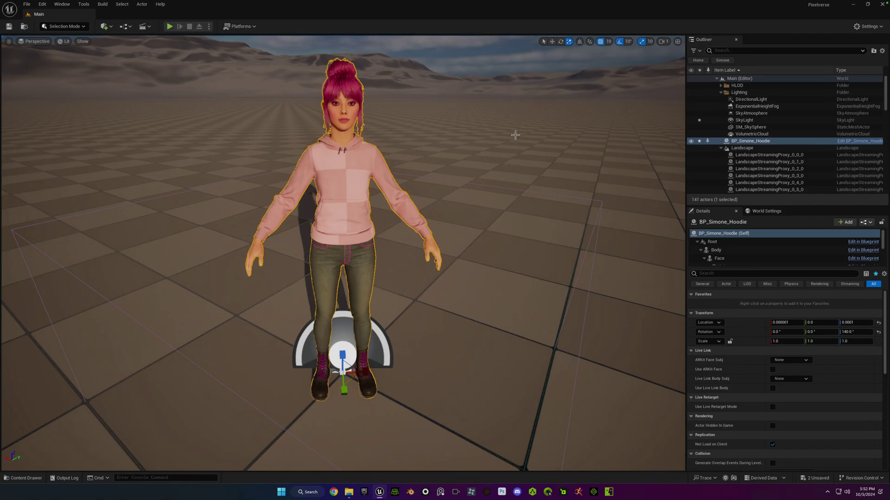
{"action": "left_click", "coordinate": [515, 134]}
Lower the camera speed to 0.33 and test viewport navigation around the character at that speed.
{"action": "left_click", "coordinate": [661, 43]}
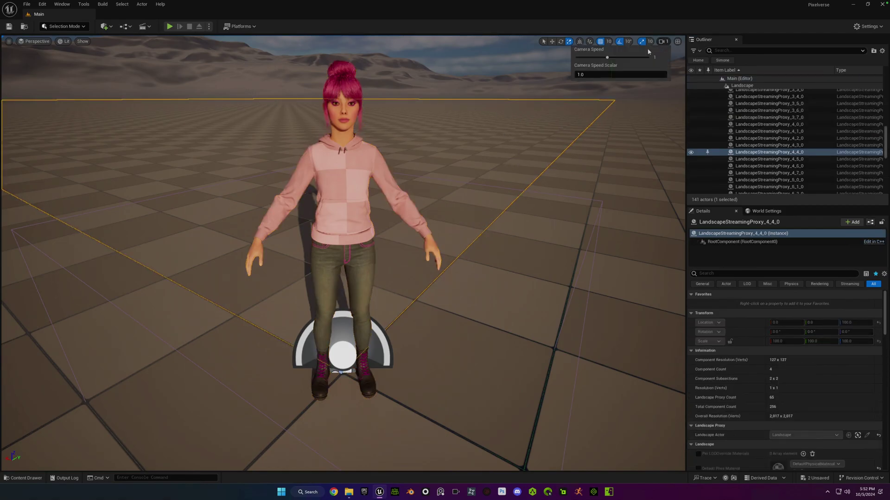
{"action": "left_click_drag", "start_coordinate": [608, 57], "coordinate": [603, 57]}
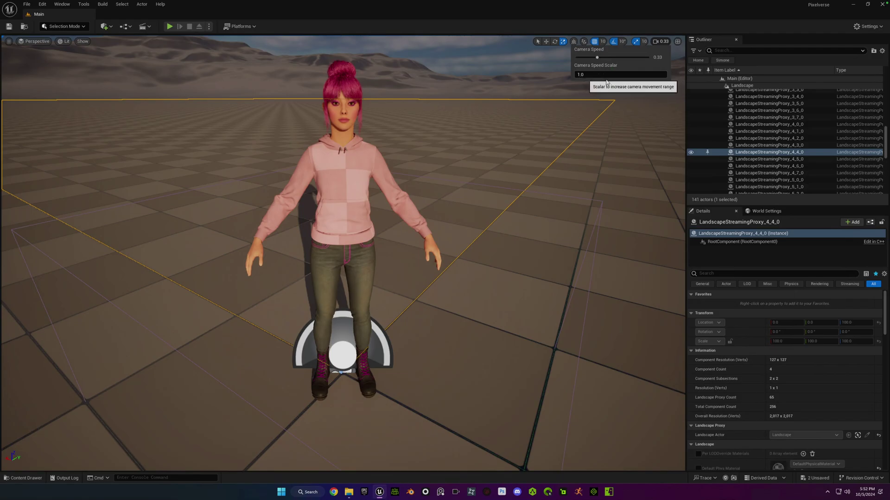
{"action": "left_click_drag", "start_coordinate": [343, 254], "coordinate": [367, 250]}
{"action": "right_click_drag", "start_coordinate": [389, 170], "coordinate": [320, 183]}
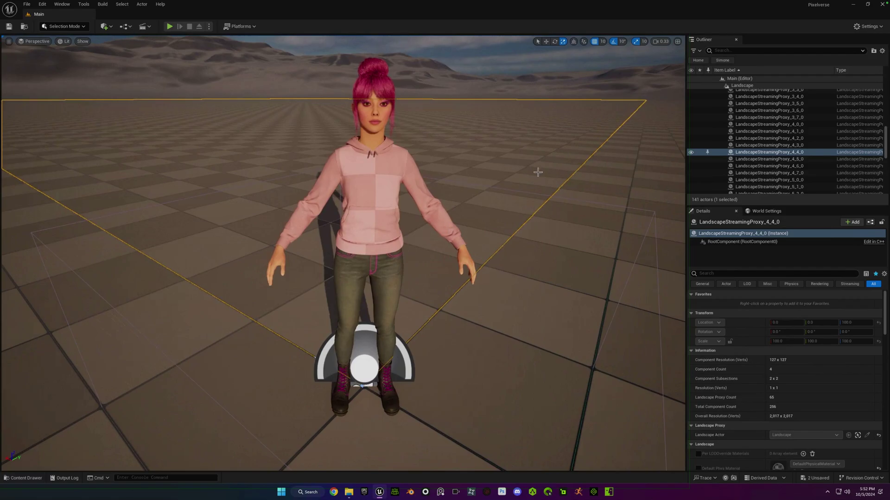
Select BP_Simone_Hoodie, frame the character in the viewport and orbit slightly around it.
{"action": "left_click", "coordinate": [451, 200]}
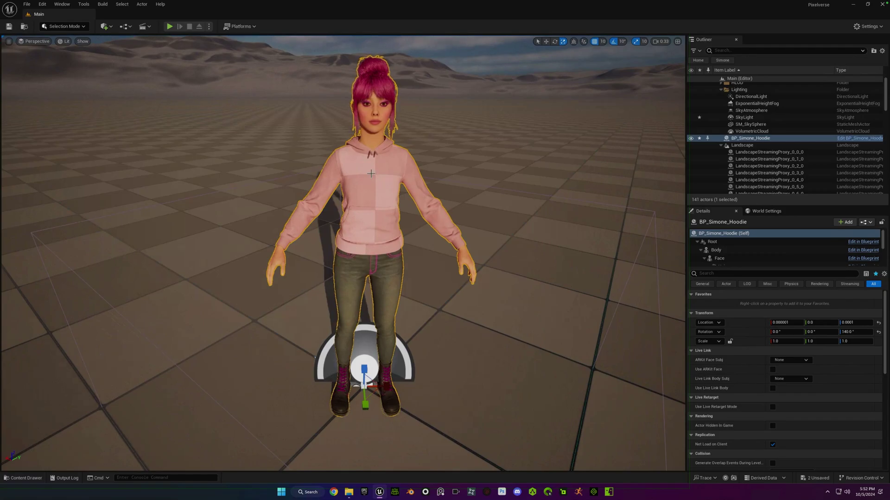
{"action": "key", "text": "f"}
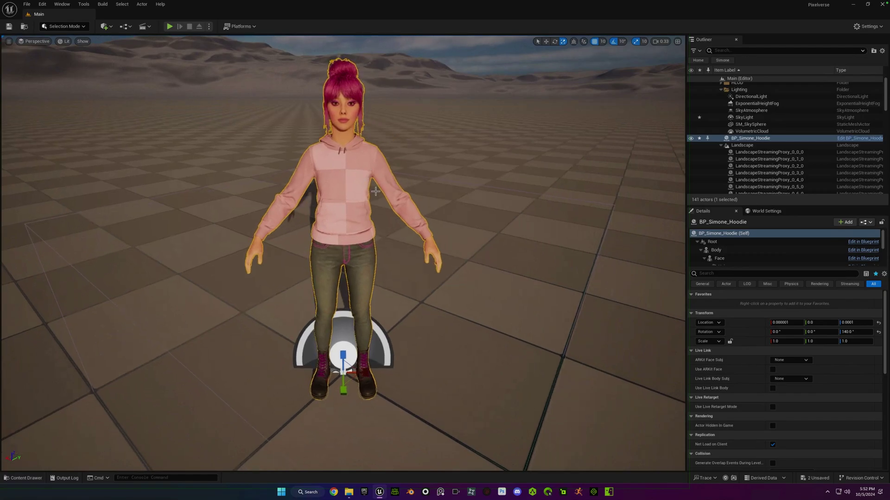
{"action": "mouse_move", "coordinate": [342, 250]}
{"action": "left_mouse_down", "text": "alt"}
{"action": "mouse_move", "coordinate": [250, 252]}
{"action": "mouse_move", "coordinate": [343, 251]}
{"action": "left_mouse_up", "text": "alt"}
{"action": "left_click_drag", "start_coordinate": [324, 198], "coordinate": [331, 197], "text": "alt"}
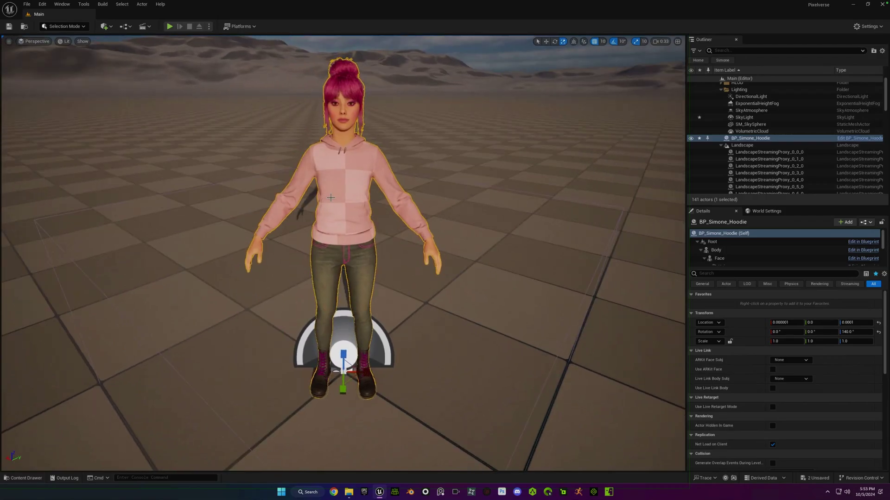
Practise zooming the viewport in and out on BP_Simone_Hoodie, including moving past the character.
{"action": "scroll", "coordinate": [330, 197], "scroll_direction": "up", "scroll_amount": 1}
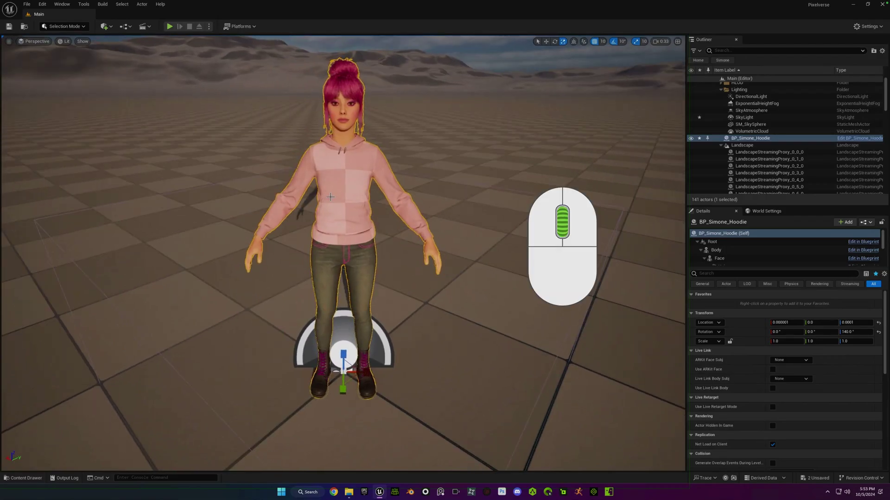
{"action": "scroll", "coordinate": [330, 197], "scroll_direction": "down", "scroll_amount": 5}
{"action": "scroll", "coordinate": [330, 197], "scroll_direction": "up", "scroll_amount": 7}
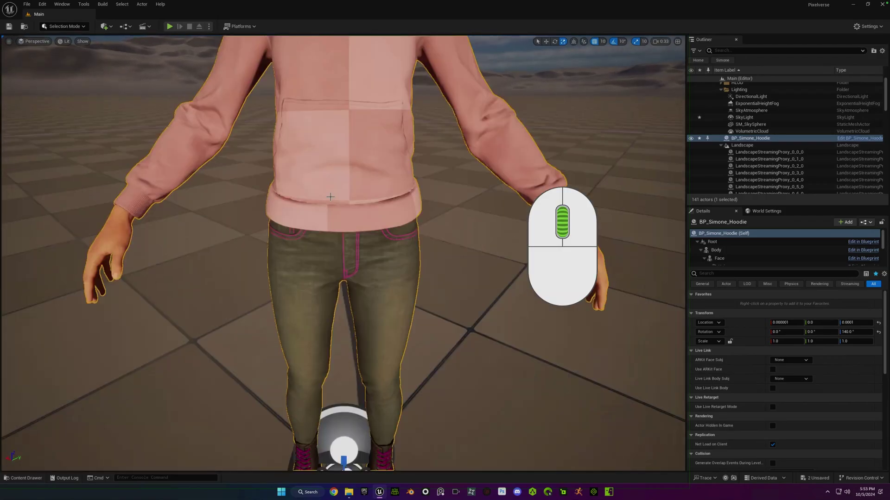
{"action": "scroll", "coordinate": [330, 197], "scroll_direction": "down", "scroll_amount": 2}
{"action": "scroll", "coordinate": [330, 198], "scroll_direction": "down", "scroll_amount": 3}
{"action": "scroll", "coordinate": [330, 198], "scroll_direction": "up", "scroll_amount": 4}
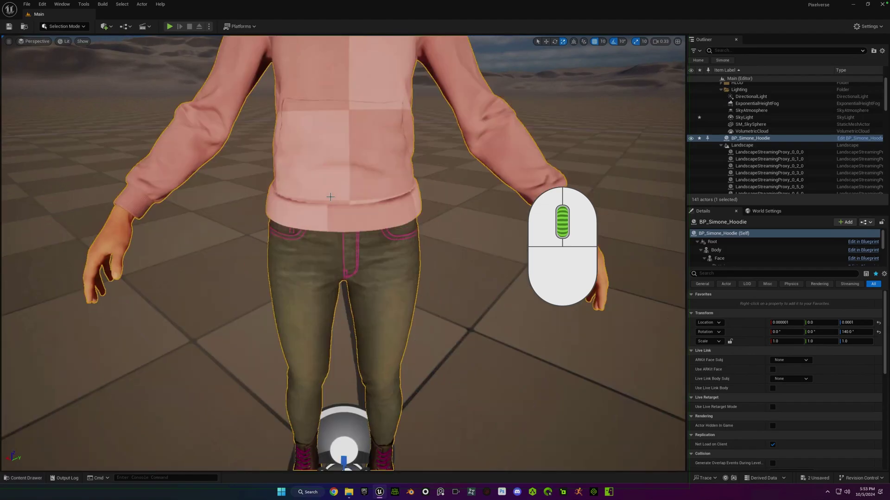
{"action": "scroll", "coordinate": [330, 197], "scroll_direction": "down", "scroll_amount": 4}
{"action": "scroll", "coordinate": [330, 197], "scroll_direction": "up", "scroll_amount": 6}
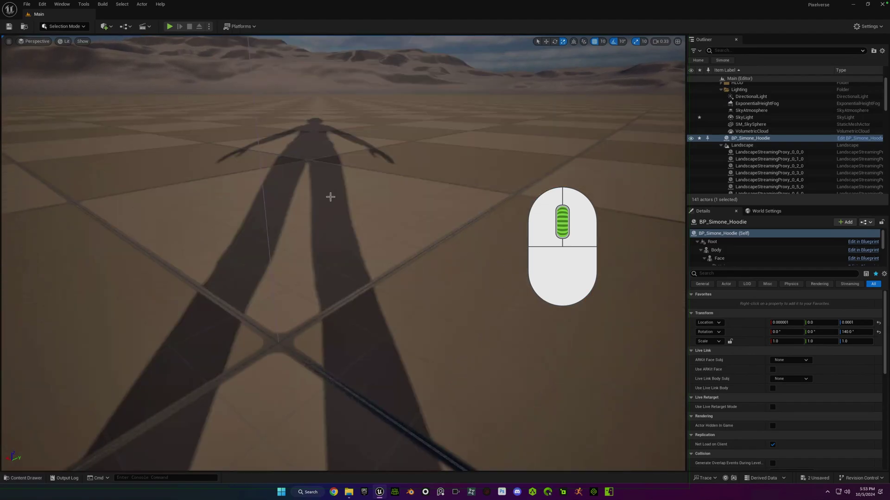
{"action": "scroll", "coordinate": [331, 197], "scroll_direction": "down", "scroll_amount": 3}
{"action": "scroll", "coordinate": [330, 197], "scroll_direction": "down", "scroll_amount": 3}
{"action": "scroll", "coordinate": [330, 197], "scroll_direction": "up", "scroll_amount": 6}
{"action": "scroll", "coordinate": [330, 197], "scroll_direction": "down", "scroll_amount": 6}
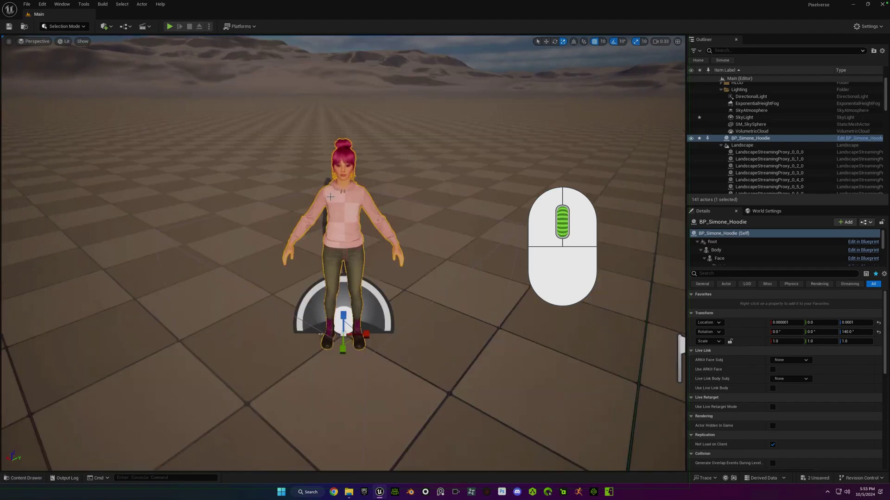
{"action": "scroll", "coordinate": [331, 197], "scroll_direction": "up", "scroll_amount": 3}
{"action": "scroll", "coordinate": [331, 197], "scroll_direction": "up", "scroll_amount": 3}
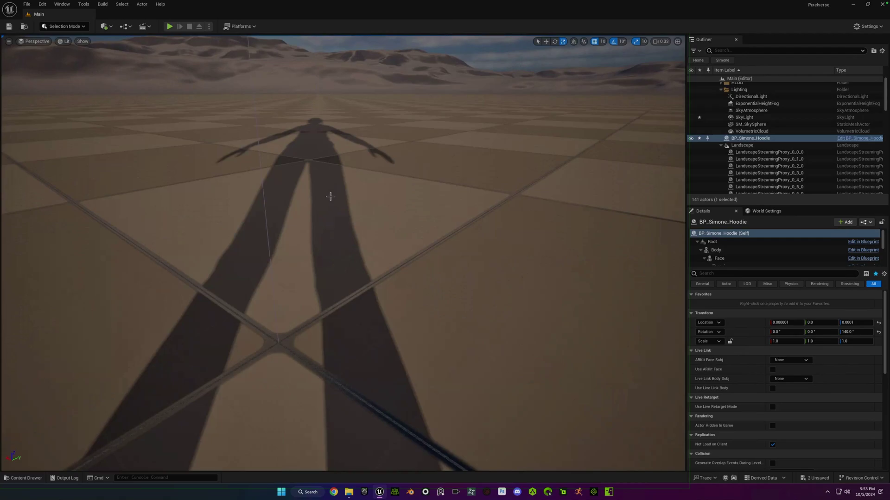
{"action": "scroll", "coordinate": [330, 197], "scroll_direction": "down", "scroll_amount": 5}
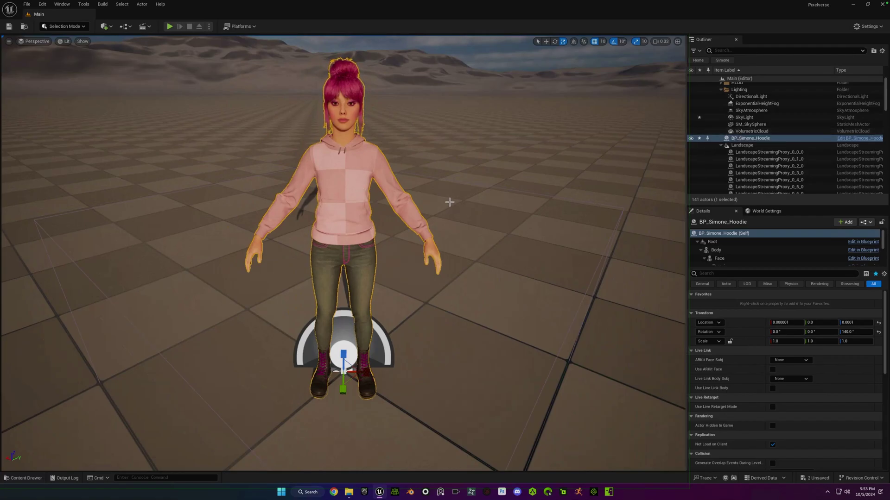
{"action": "scroll", "coordinate": [449, 202], "scroll_direction": "up", "scroll_amount": 5}
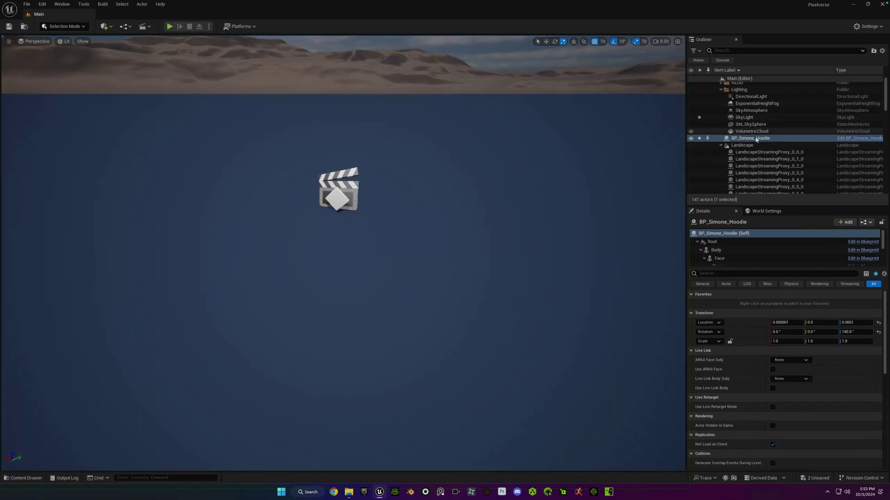
Refocus the viewport on BP_Simone_Hoodie from the Outliner and practise zooming out and in on the character.
{"action": "left_click", "coordinate": [737, 139]}
{"action": "double_click", "coordinate": [738, 139]}
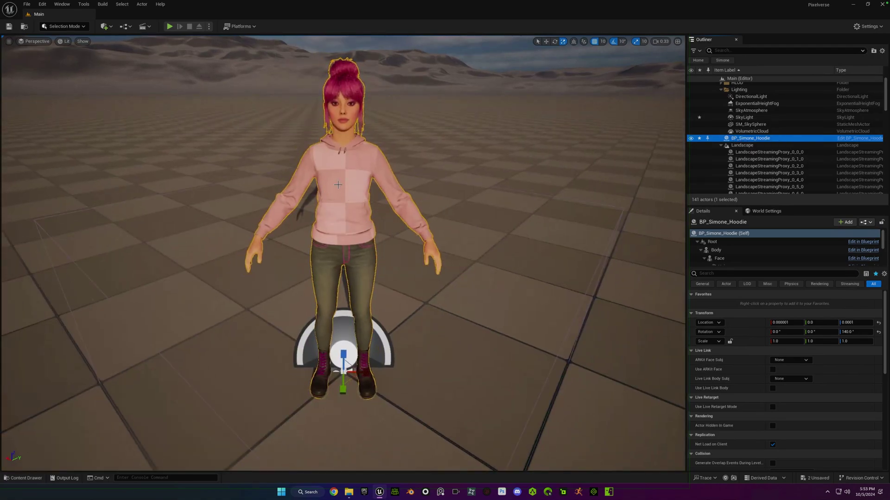
{"action": "scroll", "coordinate": [338, 184], "scroll_direction": "down", "scroll_amount": 6}
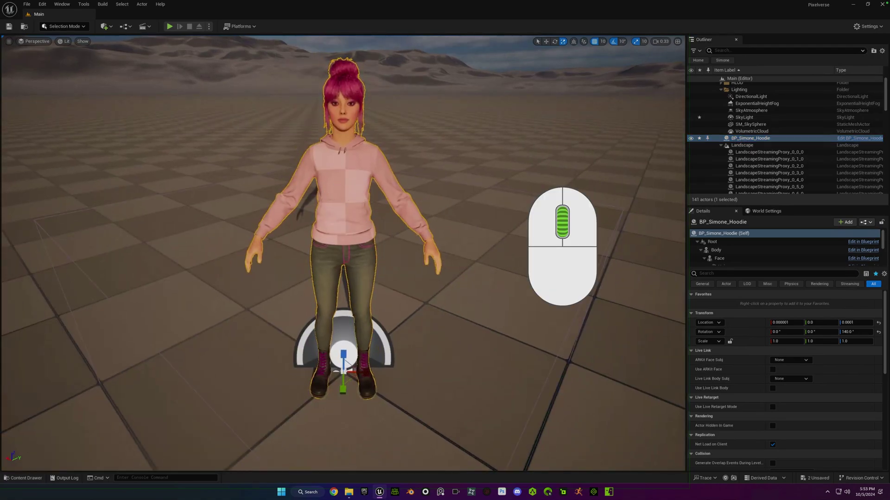
{"action": "scroll", "coordinate": [338, 185], "scroll_direction": "down", "scroll_amount": 1}
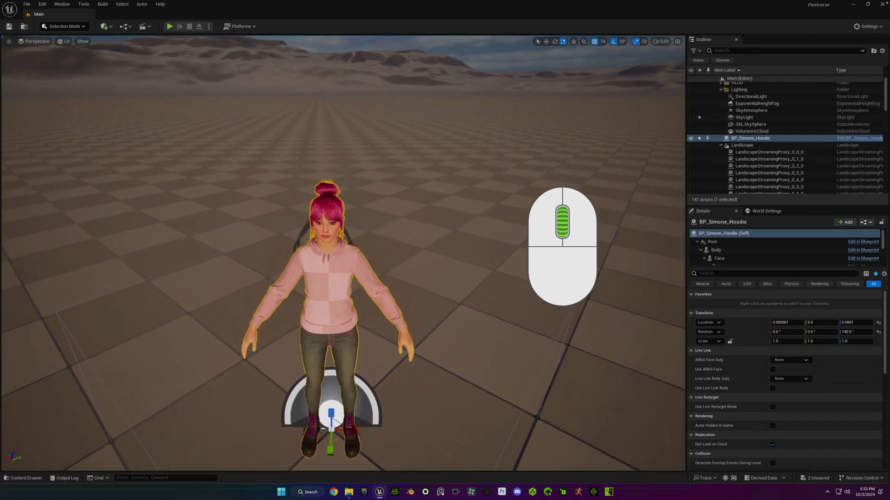
{"action": "scroll", "coordinate": [338, 185], "scroll_direction": "up", "scroll_amount": 4}
{"action": "scroll", "coordinate": [338, 184], "scroll_direction": "up", "scroll_amount": 4}
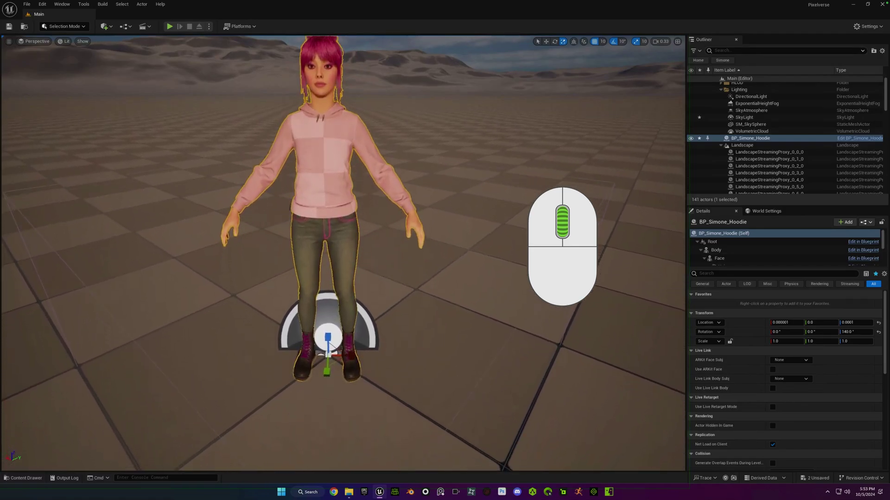
{"action": "scroll", "coordinate": [338, 185], "scroll_direction": "down", "scroll_amount": 2}
Practise panning the viewport sideways and vertically around BP_Simone_Hoodie.
{"action": "middle_click_drag", "start_coordinate": [338, 184], "coordinate": [234, 138]}
{"action": "middle_click_drag", "start_coordinate": [267, 229], "coordinate": [373, 273]}
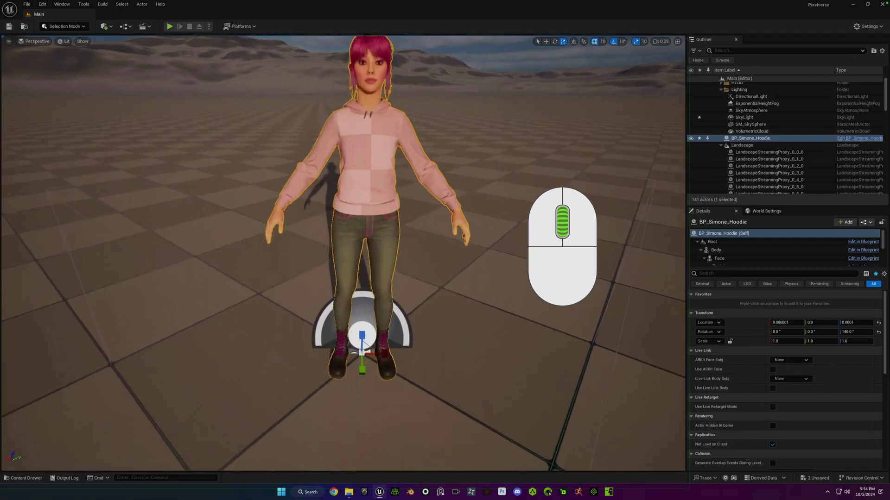
{"action": "mouse_move", "coordinate": [378, 241]}
{"action": "middle_mouse_down"}
{"action": "mouse_move", "coordinate": [378, 287]}
{"action": "mouse_move", "coordinate": [378, 247]}
{"action": "mouse_move", "coordinate": [399, 248]}
{"action": "mouse_move", "coordinate": [366, 250]}
{"action": "mouse_move", "coordinate": [403, 262]}
{"action": "mouse_move", "coordinate": [510, 264]}
{"action": "mouse_move", "coordinate": [380, 245]}
{"action": "middle_mouse_up"}
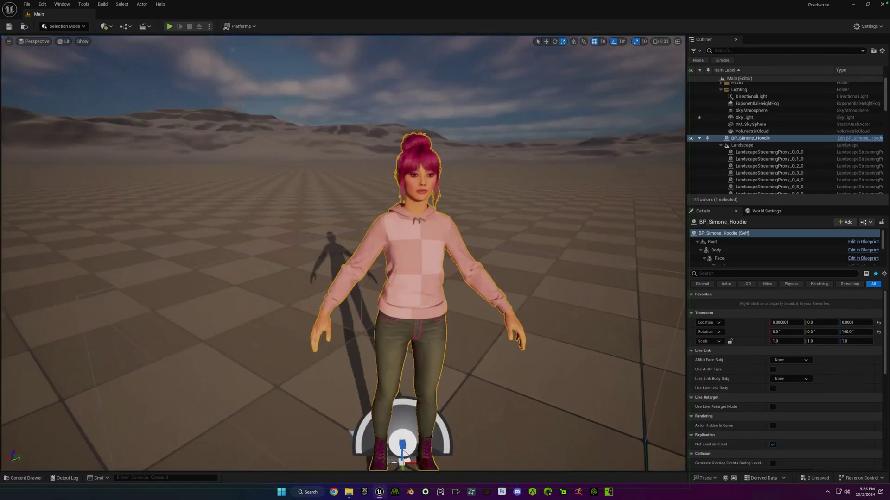
Pan the viewport across BP_Simone_Hoodie, zoom in closely on the character and pan up to the face.
{"action": "middle_click_drag", "start_coordinate": [380, 245], "coordinate": [445, 245]}
{"action": "middle_click_drag", "start_coordinate": [367, 259], "coordinate": [377, 217]}
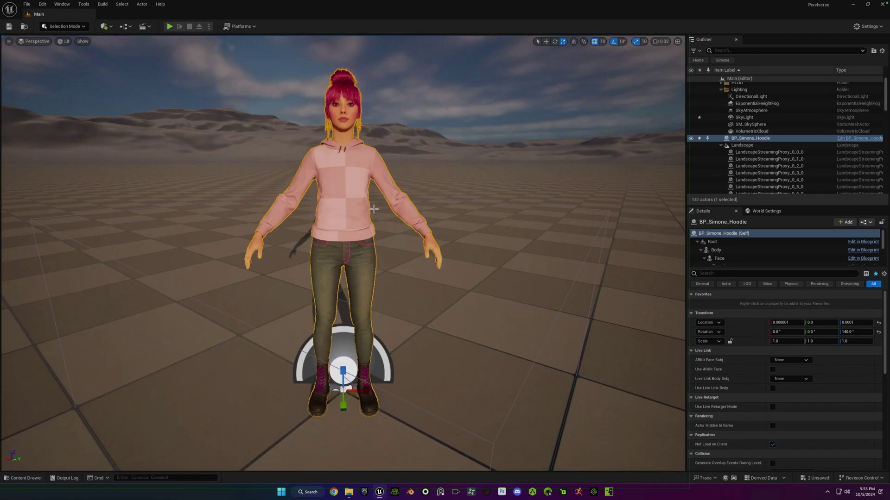
{"action": "key", "text": "alt"}
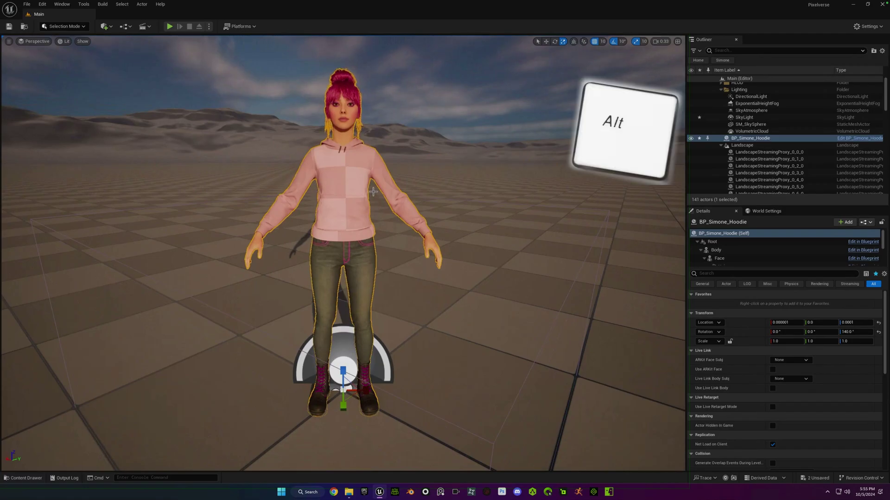
{"action": "right_click_drag", "start_coordinate": [373, 192], "coordinate": [449, 191], "text": "alt"}
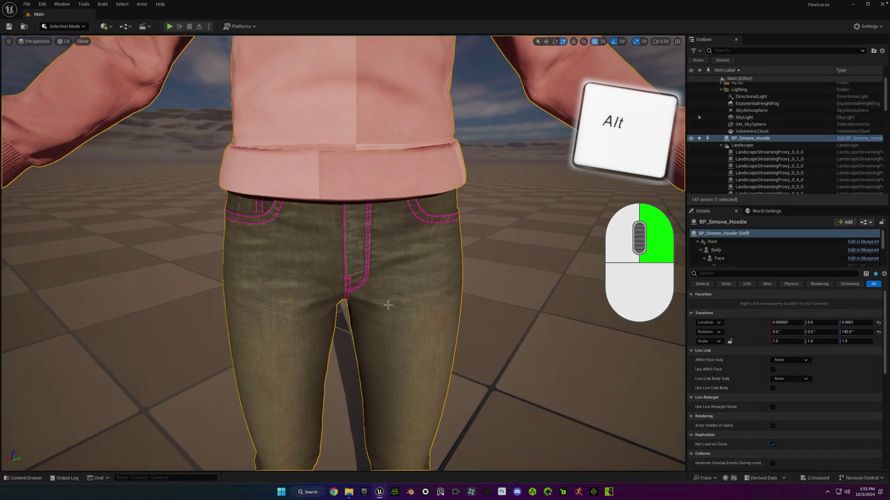
{"action": "scroll", "coordinate": [390, 310], "scroll_direction": "down", "scroll_amount": 1}
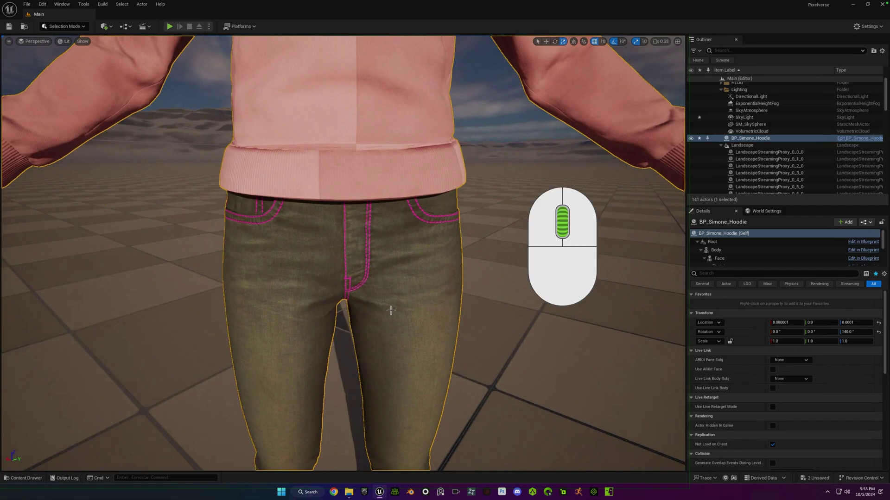
{"action": "middle_click_drag", "start_coordinate": [390, 310], "coordinate": [390, 112]}
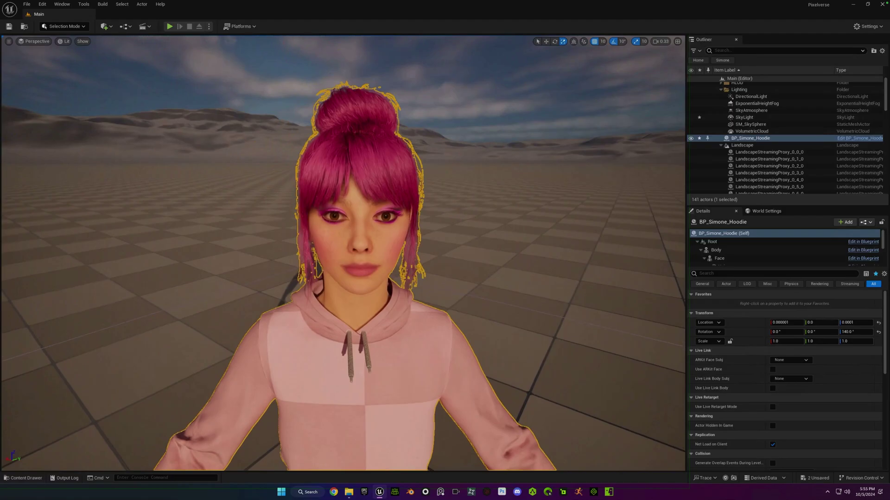
Refocus on BP_Simone_Hoodie, practise smooth zooming in and out, and pan the view vertically.
{"action": "key", "text": "f"}
{"action": "key", "text": "alt"}
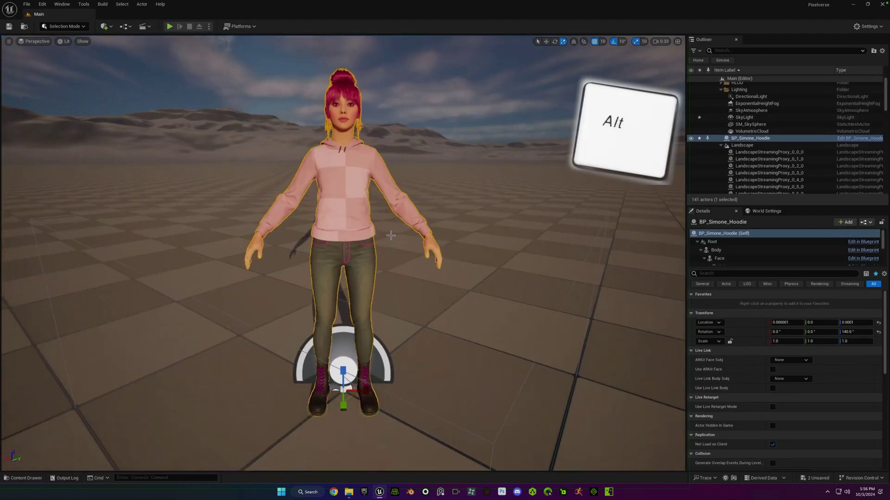
{"action": "right_click_drag", "start_coordinate": [392, 235], "coordinate": [417, 234], "text": "alt"}
{"action": "mouse_move", "coordinate": [392, 277]}
{"action": "right_mouse_down", "text": "alt"}
{"action": "mouse_move", "coordinate": [406, 278]}
{"action": "mouse_move", "coordinate": [392, 277]}
{"action": "right_mouse_up", "text": "alt"}
{"action": "right_click_drag", "start_coordinate": [349, 216], "coordinate": [331, 217], "text": "alt"}
{"action": "middle_click_drag", "start_coordinate": [349, 217], "coordinate": [347, 144]}
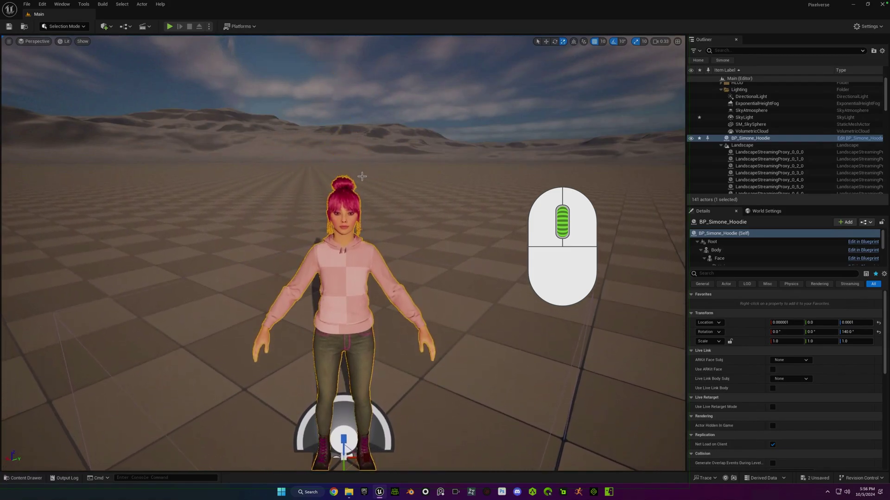
{"action": "middle_click_drag", "start_coordinate": [344, 208], "coordinate": [344, 197]}
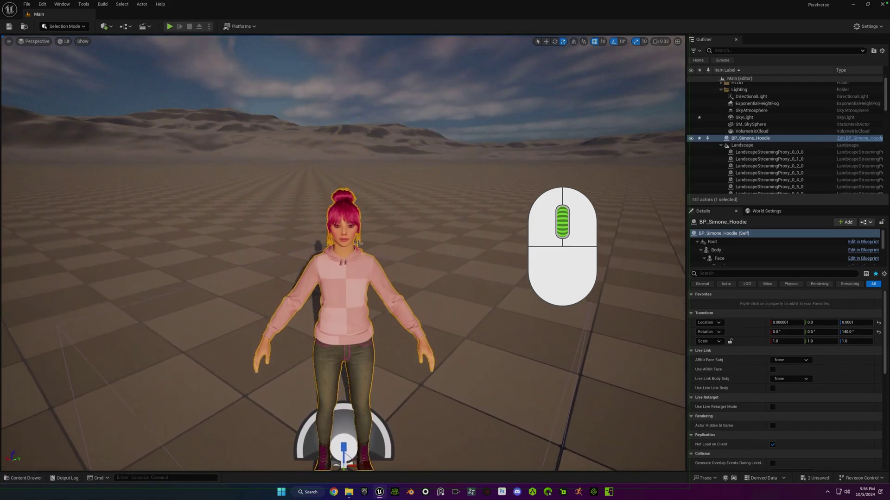
Zoom in smoothly on the character's face and upper body, and refocus the viewport on the full figure.
{"action": "key", "text": "alt"}
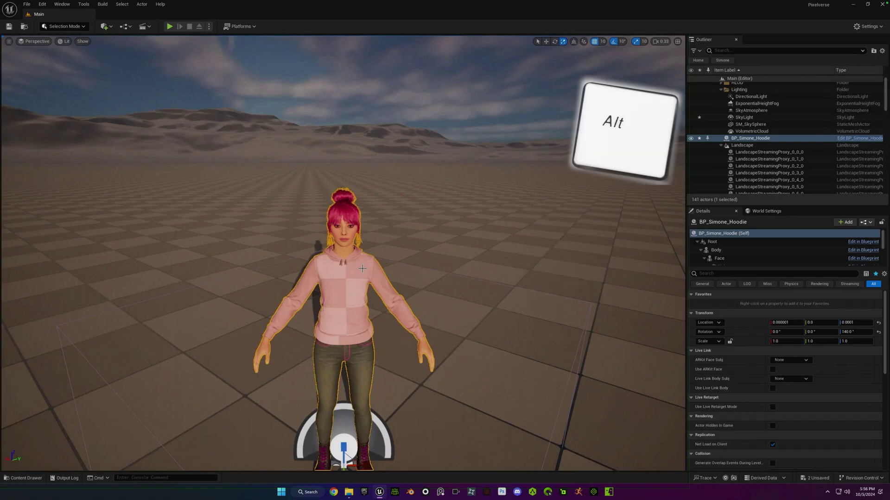
{"action": "right_click_drag", "start_coordinate": [362, 268], "coordinate": [436, 269], "text": "alt"}
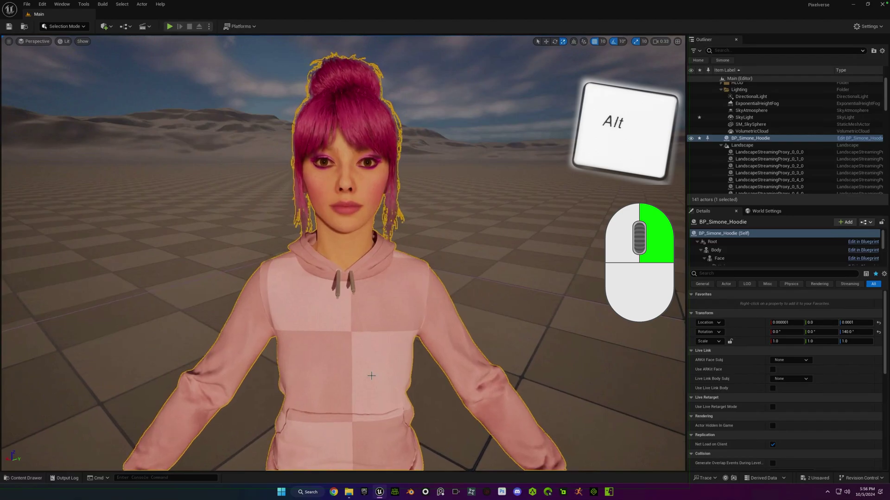
{"action": "right_click_drag", "start_coordinate": [388, 351], "coordinate": [384, 346], "text": "alt"}
{"action": "key", "text": "f"}
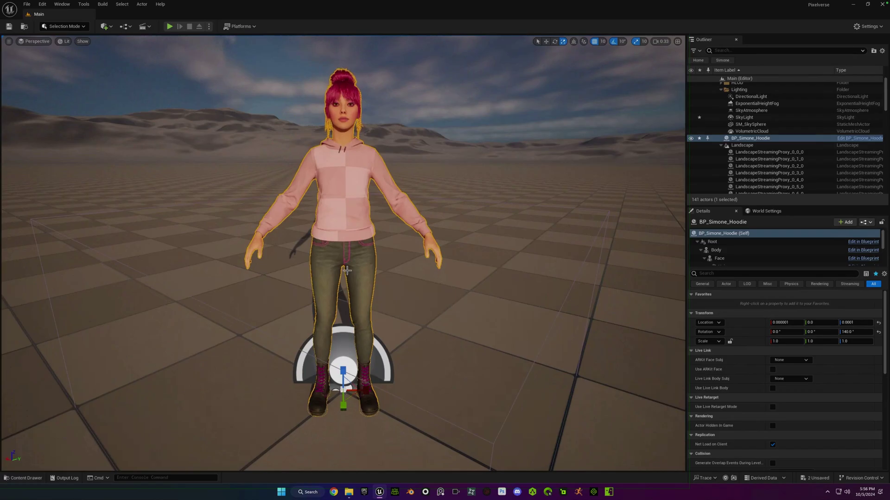
Practise moving the camera forward and back and turning it sideways in front of BP_Simone_Hoodie.
{"action": "left_click", "coordinate": [364, 244]}
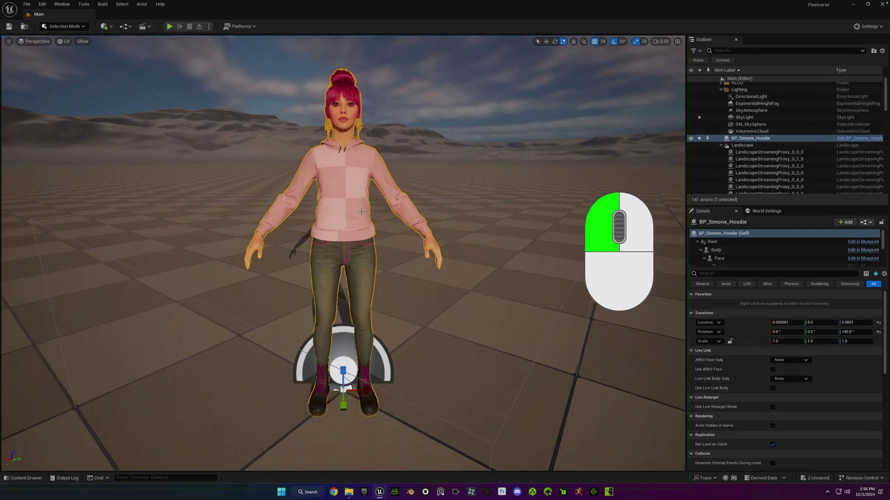
{"action": "mouse_move", "coordinate": [358, 211]}
{"action": "left_mouse_down"}
{"action": "mouse_move", "coordinate": [337, 205]}
{"action": "mouse_move", "coordinate": [385, 204]}
{"action": "mouse_move", "coordinate": [353, 204]}
{"action": "left_mouse_up"}
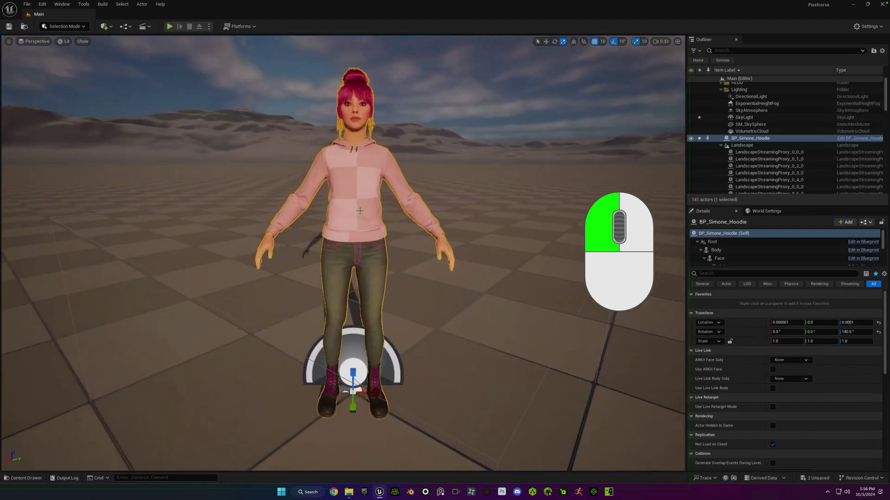
{"action": "scroll", "coordinate": [357, 204], "scroll_direction": "up", "scroll_amount": 3}
{"action": "middle_click_drag", "start_coordinate": [357, 204], "coordinate": [299, 204]}
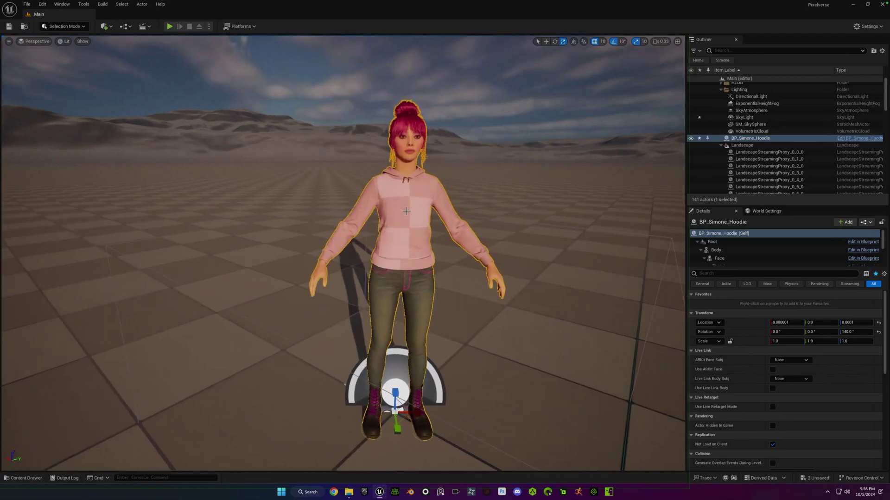
{"action": "left_click_drag", "start_coordinate": [406, 211], "coordinate": [436, 241]}
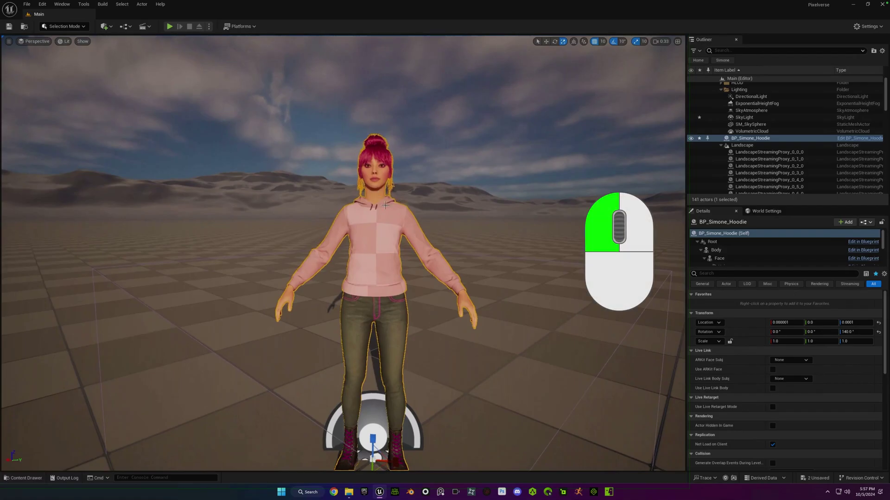
{"action": "left_click_drag", "start_coordinate": [386, 204], "coordinate": [371, 190]}
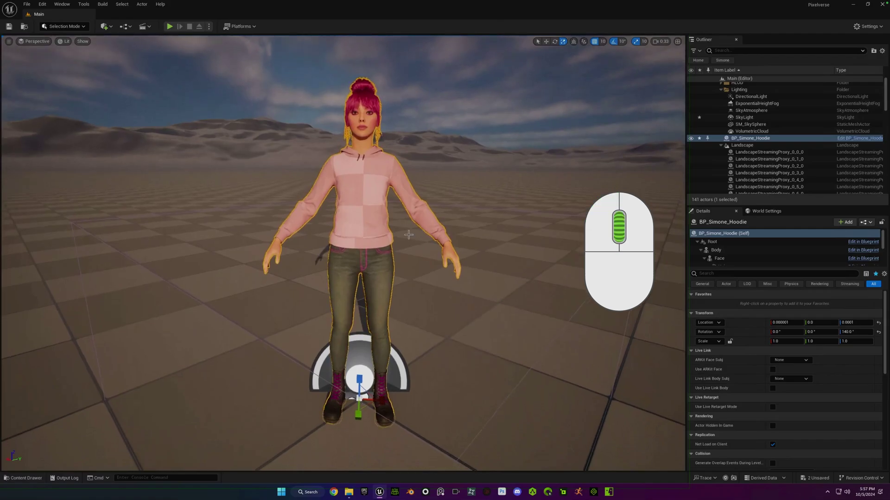
Compare panning, zooming and turning the camera around the character, and refocus on BP_Simone_Hoodie.
{"action": "middle_click_drag", "start_coordinate": [371, 231], "coordinate": [389, 162]}
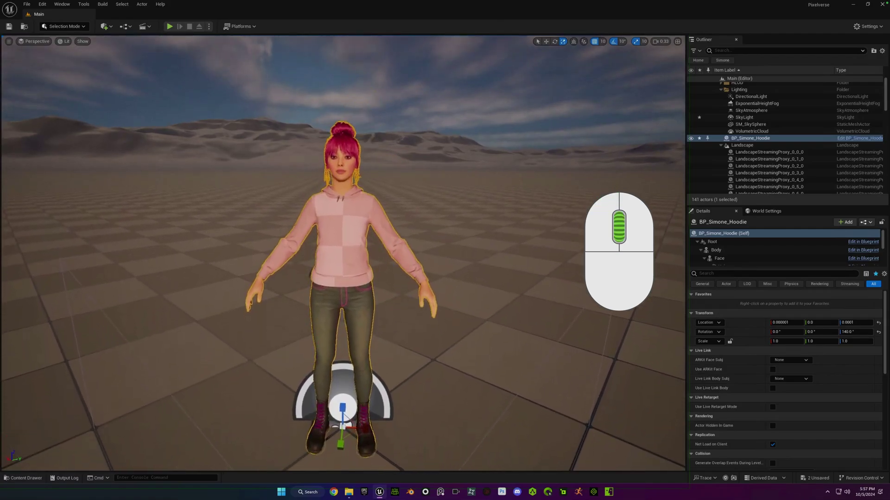
{"action": "scroll", "coordinate": [342, 252], "scroll_direction": "down", "scroll_amount": 3}
{"action": "scroll", "coordinate": [343, 253], "scroll_direction": "up", "scroll_amount": 5}
{"action": "middle_click_drag", "start_coordinate": [343, 253], "coordinate": [319, 194]}
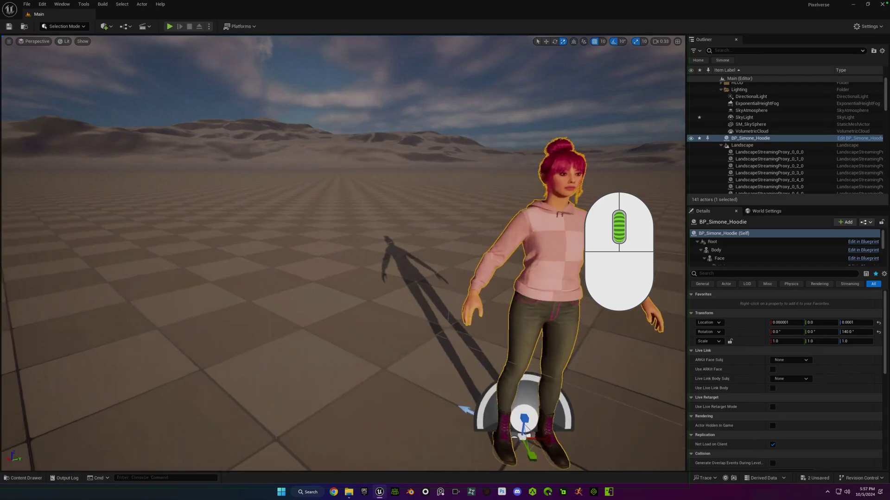
{"action": "mouse_move", "coordinate": [389, 253]}
{"action": "left_mouse_down"}
{"action": "mouse_move", "coordinate": [296, 218]}
{"action": "mouse_move", "coordinate": [417, 266]}
{"action": "mouse_move", "coordinate": [389, 253]}
{"action": "left_mouse_up"}
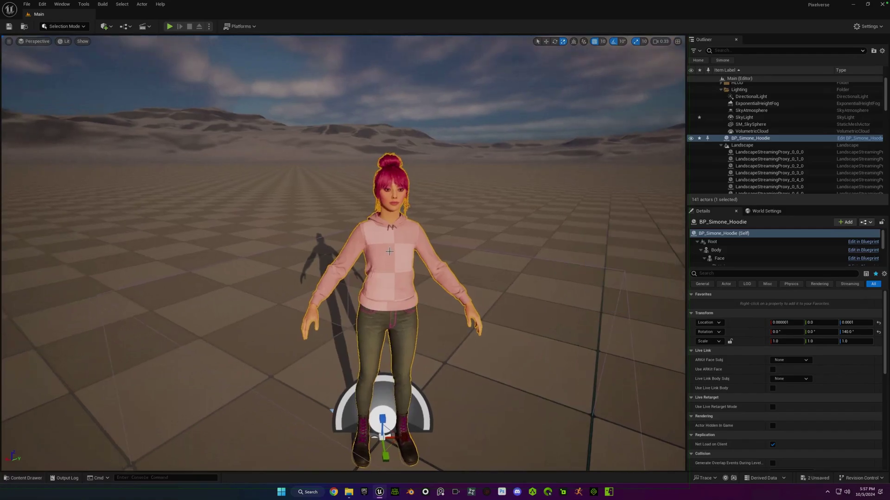
{"action": "key", "text": "f"}
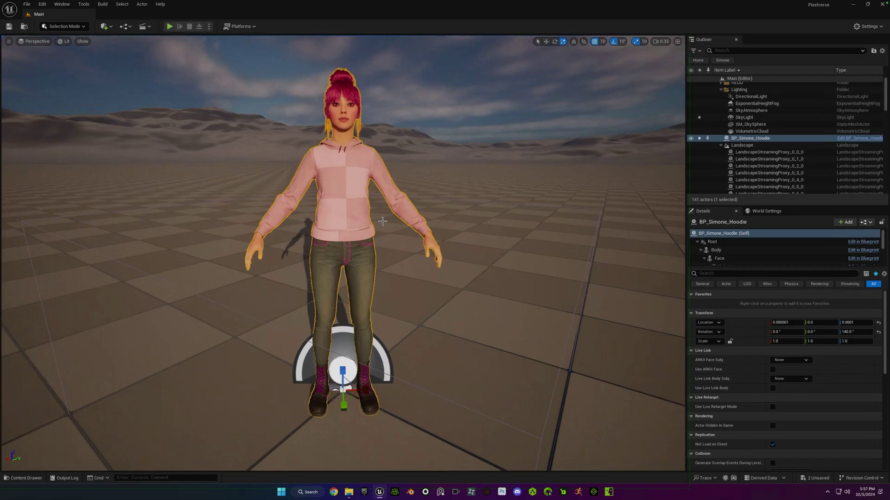
Practise looking around the level in fly mode while moving the camera forward and backward near the character.
{"action": "right_click_drag", "start_coordinate": [382, 221], "coordinate": [383, 221]}
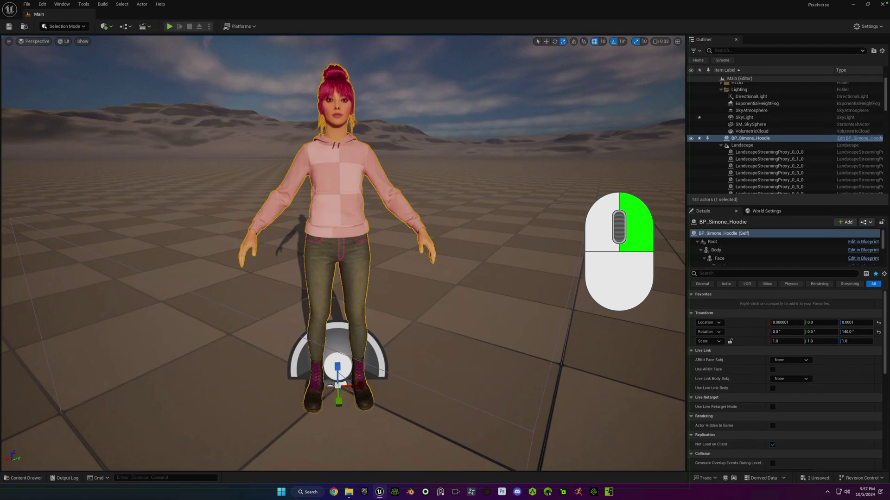
{"action": "key", "text": "w"}
{"action": "right_click_drag", "start_coordinate": [383, 222], "coordinate": [384, 213]}
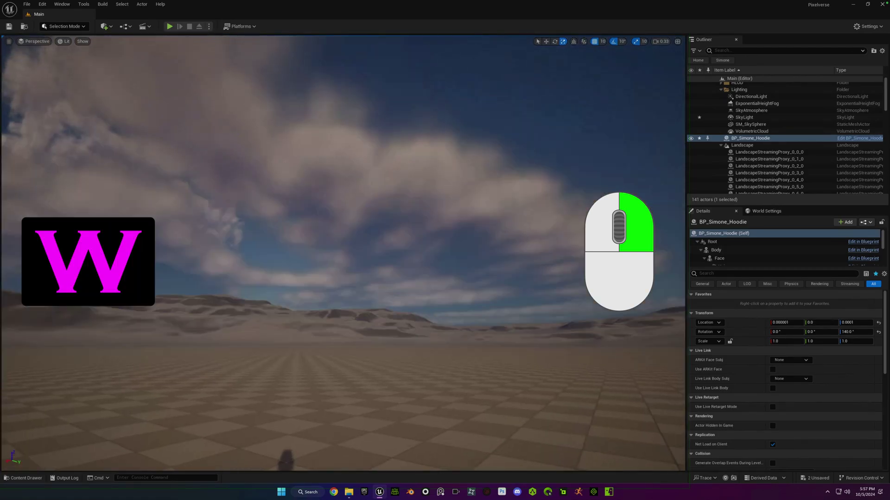
{"action": "right_click_drag", "start_coordinate": [343, 253], "coordinate": [155, 339]}
{"action": "right_click_drag", "start_coordinate": [342, 292], "coordinate": [612, 325]}
{"action": "key", "text": "w"}
{"action": "key", "text": "w"}
{"action": "key", "text": "w"}
{"action": "key", "text": "w"}
{"action": "key", "text": "w"}
{"action": "key", "text": "w"}
{"action": "key", "text": "w"}
{"action": "key", "text": "w"}
{"action": "key", "text": "s"}
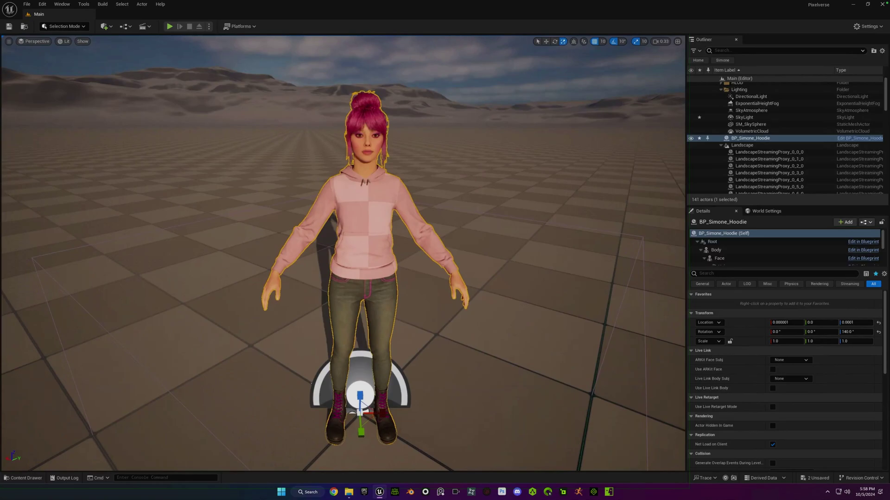
Check the viewport's camera speed setting and fly the camera closer to the character's upper body.
{"action": "left_click", "coordinate": [663, 44]}
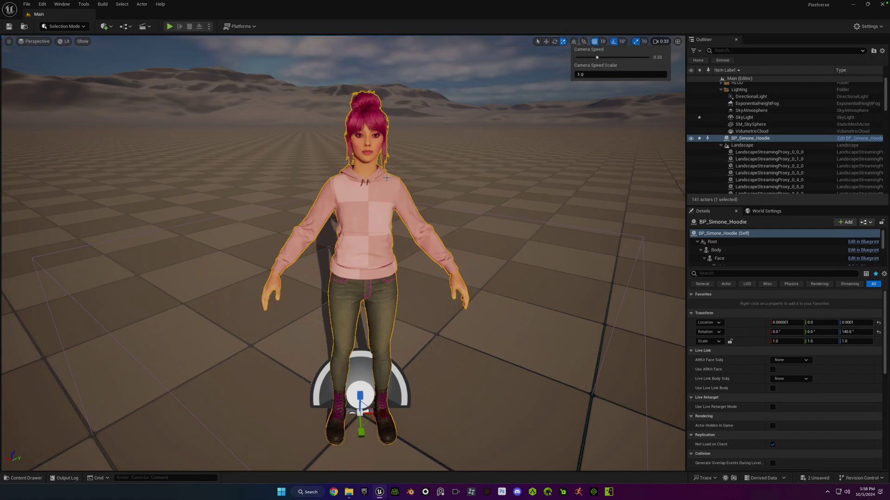
{"action": "right_click_drag", "start_coordinate": [424, 207], "coordinate": [438, 182]}
{"action": "key", "text": "w"}
{"action": "key", "text": "w"}
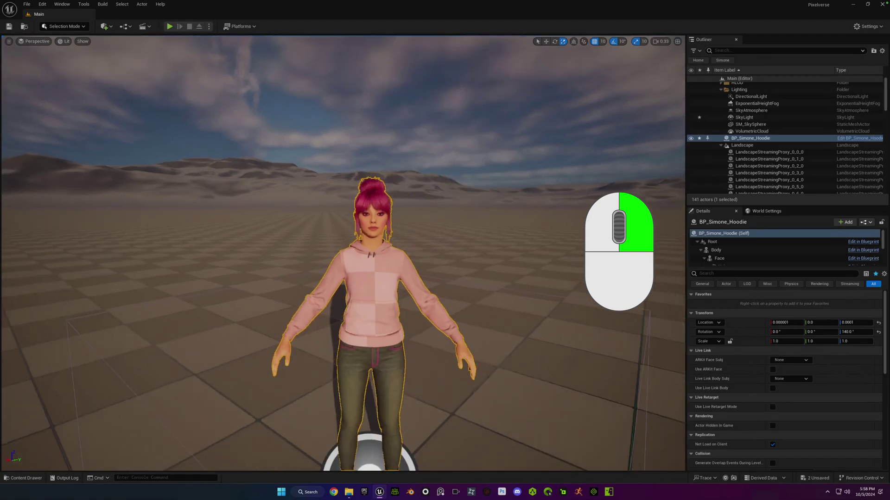
{"action": "mouse_move", "coordinate": [438, 182]}
{"action": "right_mouse_down"}
{"action": "mouse_move", "coordinate": [438, 190]}
{"action": "mouse_move", "coordinate": [432, 146]}
{"action": "mouse_move", "coordinate": [459, 161]}
{"action": "mouse_move", "coordinate": [463, 144]}
{"action": "mouse_move", "coordinate": [485, 188]}
{"action": "mouse_move", "coordinate": [481, 229]}
{"action": "mouse_move", "coordinate": [438, 186]}
{"action": "right_mouse_up"}
{"action": "key", "text": "w"}
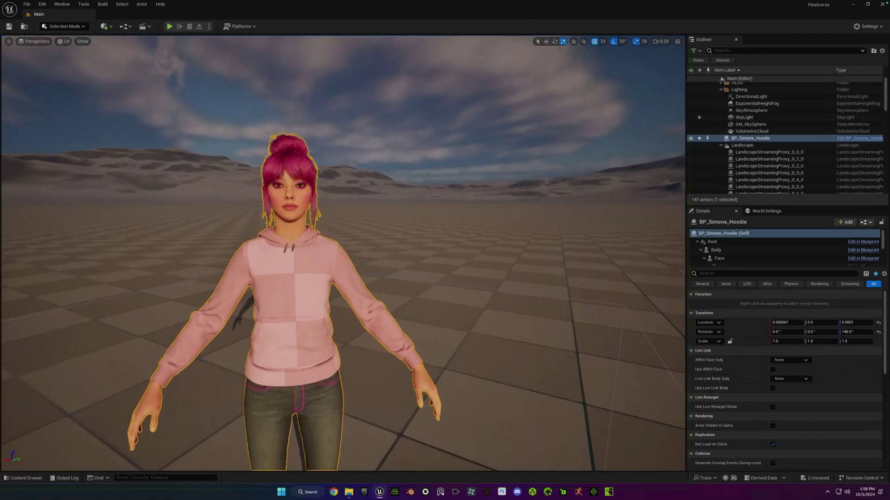
{"action": "right_click_drag", "start_coordinate": [438, 185], "coordinate": [438, 186]}
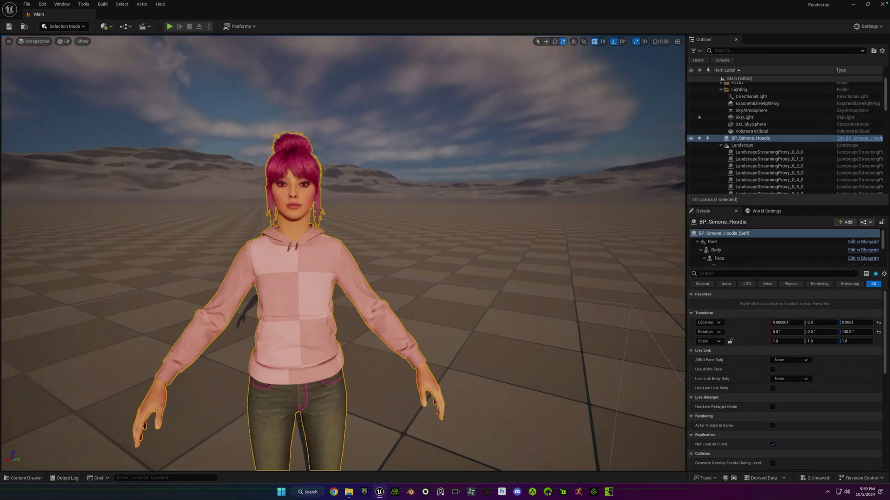
Practise lowering and raising the camera, and shifting the view around the character's upper body.
{"action": "mouse_move", "coordinate": [438, 185]}
{"action": "right_mouse_down"}
{"action": "mouse_move", "coordinate": [428, 189]}
{"action": "mouse_move", "coordinate": [438, 186]}
{"action": "right_mouse_up"}
{"action": "key", "text": "q"}
{"action": "key", "text": "e"}
{"action": "scroll", "coordinate": [342, 250], "scroll_direction": "up", "scroll_amount": 5}
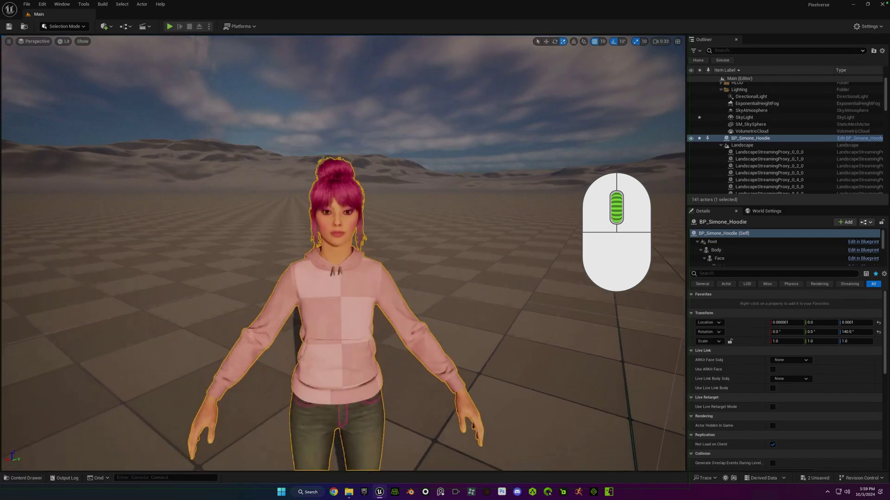
{"action": "scroll", "coordinate": [342, 250], "scroll_direction": "up", "scroll_amount": 3}
{"action": "scroll", "coordinate": [343, 250], "scroll_direction": "down", "scroll_amount": 3}
{"action": "scroll", "coordinate": [343, 250], "scroll_direction": "up", "scroll_amount": 3}
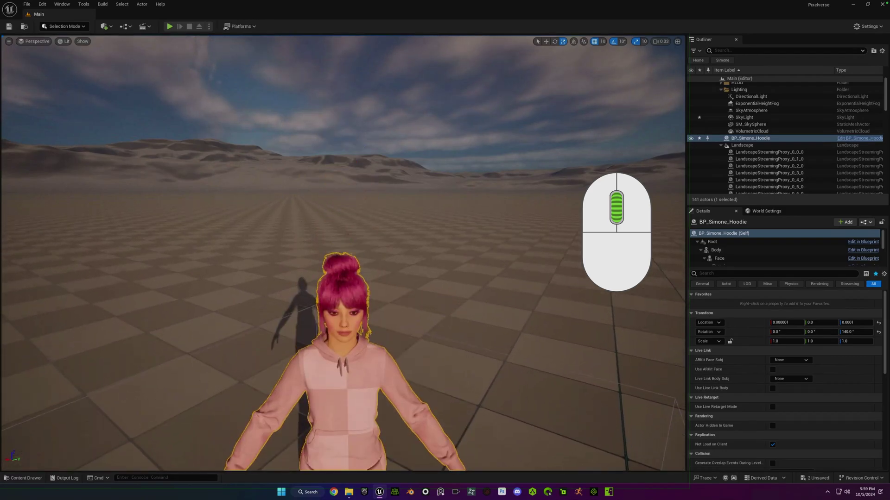
{"action": "scroll", "coordinate": [343, 250], "scroll_direction": "down", "scroll_amount": 3}
{"action": "scroll", "coordinate": [343, 251], "scroll_direction": "down", "scroll_amount": 3}
{"action": "scroll", "coordinate": [343, 250], "scroll_direction": "up", "scroll_amount": 3}
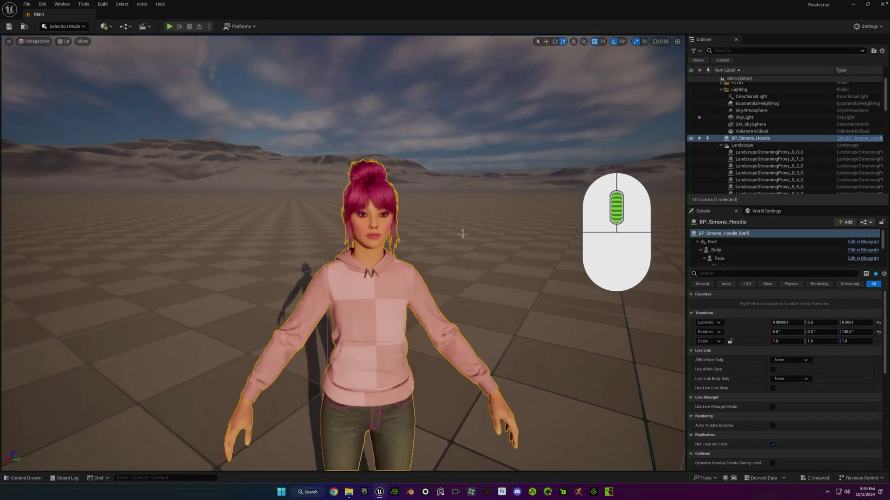
{"action": "scroll", "coordinate": [443, 244], "scroll_direction": "up", "scroll_amount": 2}
Fly the camera past the character and back away to view BP_Simone_Hoodie from a distance.
{"action": "right_click_drag", "start_coordinate": [443, 245], "coordinate": [534, 246]}
{"action": "key", "text": "w"}
{"action": "key", "text": "w"}
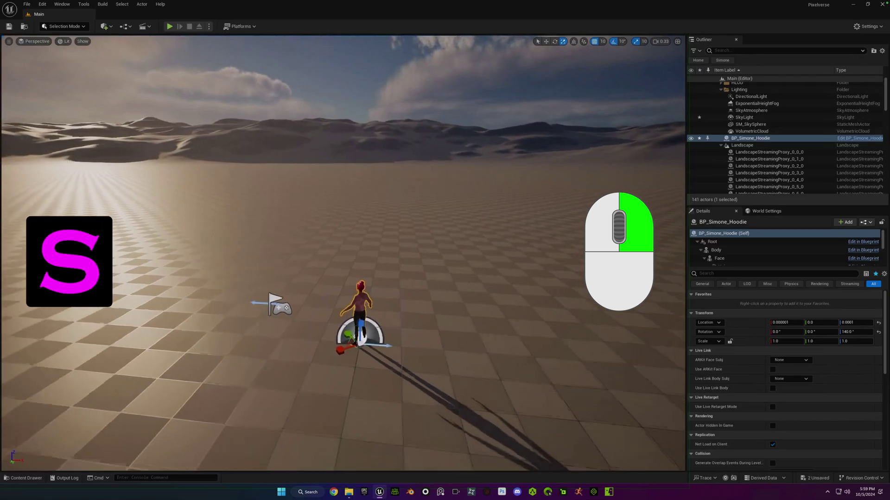
{"action": "right_click_drag", "start_coordinate": [534, 245], "coordinate": [526, 278]}
{"action": "key", "text": "s"}
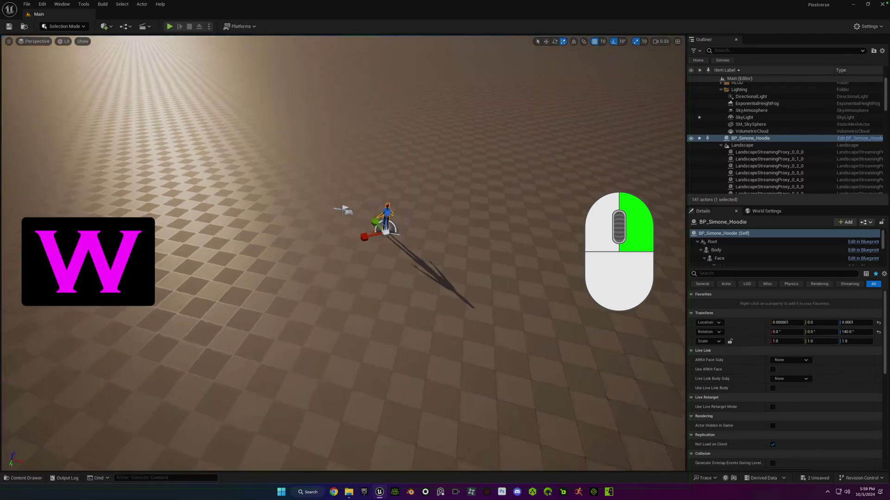
Practise flying the camera sideways in both directions across the level while looking around.
{"action": "right_click_drag", "start_coordinate": [526, 278], "coordinate": [858, 259]}
{"action": "right_click_drag", "start_coordinate": [524, 262], "coordinate": [524, 262]}
{"action": "key", "text": "d"}
{"action": "right_click_drag", "start_coordinate": [815, 258], "coordinate": [880, 254]}
{"action": "key", "text": "a"}
{"action": "key", "text": "a"}
{"action": "key", "text": "d"}
{"action": "key", "text": "a"}
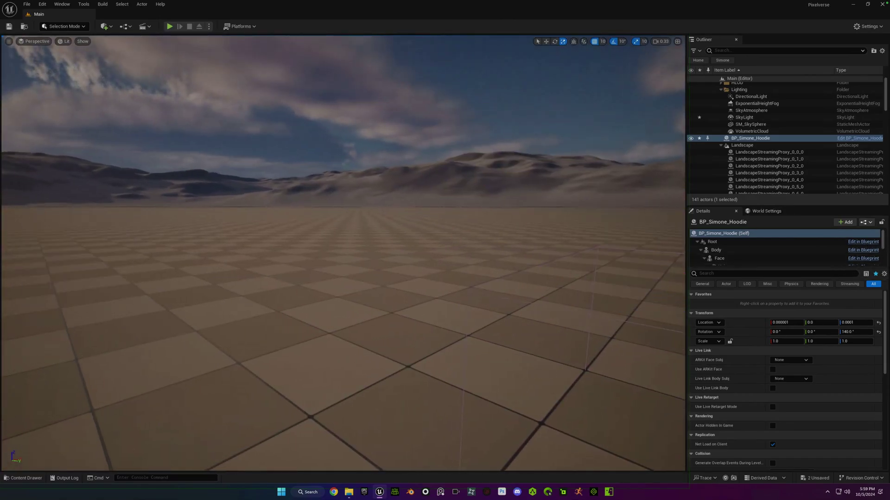
Look away from the character, refocus on BP_Simone_Hoodie from the Outliner and orbit round to the front.
{"action": "right_click_drag", "start_coordinate": [590, 334], "coordinate": [445, 310]}
{"action": "right_click_drag", "start_coordinate": [596, 88], "coordinate": [670, 135]}
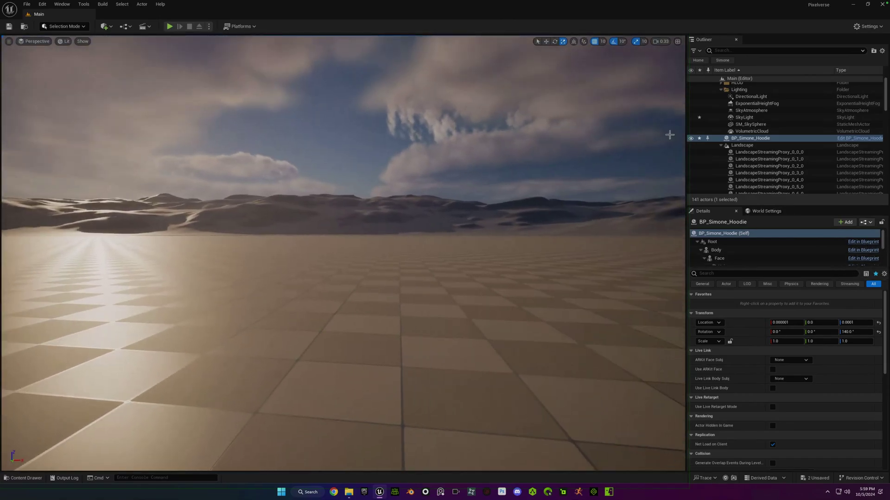
{"action": "left_click", "coordinate": [739, 140]}
{"action": "key", "text": "f"}
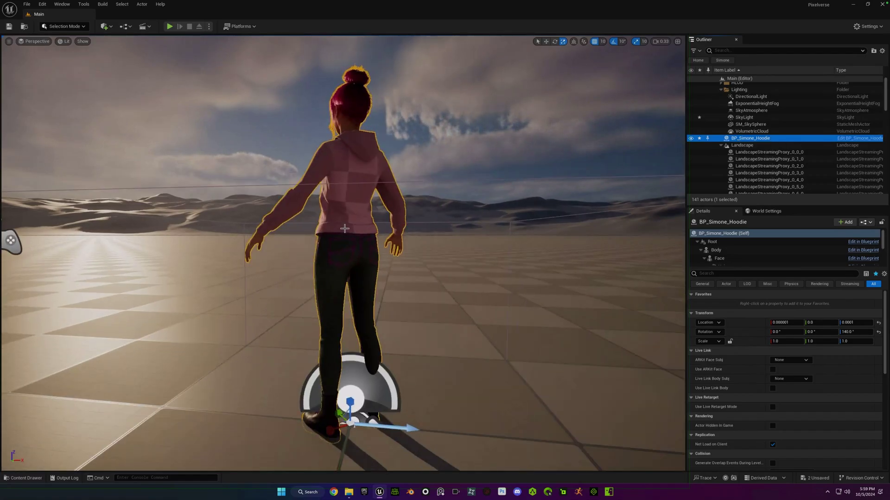
{"action": "left_click_drag", "start_coordinate": [345, 226], "coordinate": [570, 278], "text": "alt"}
{"action": "left_click_drag", "start_coordinate": [505, 227], "coordinate": [366, 249], "text": "alt"}
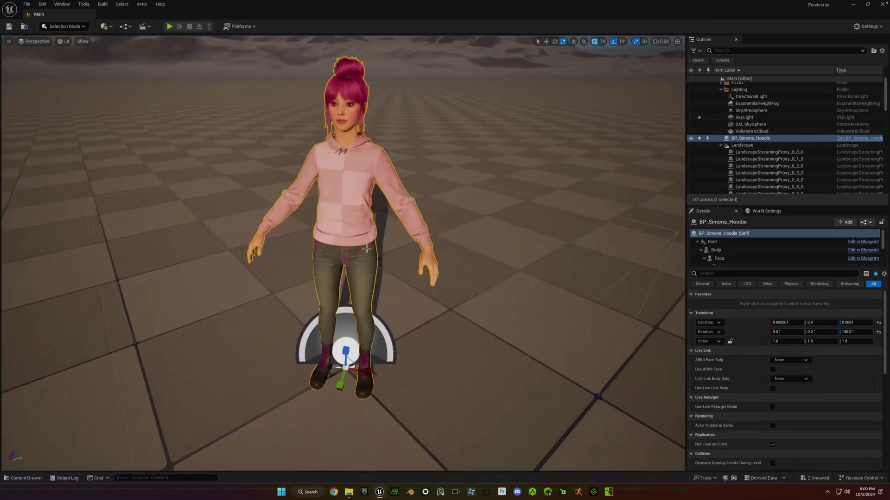